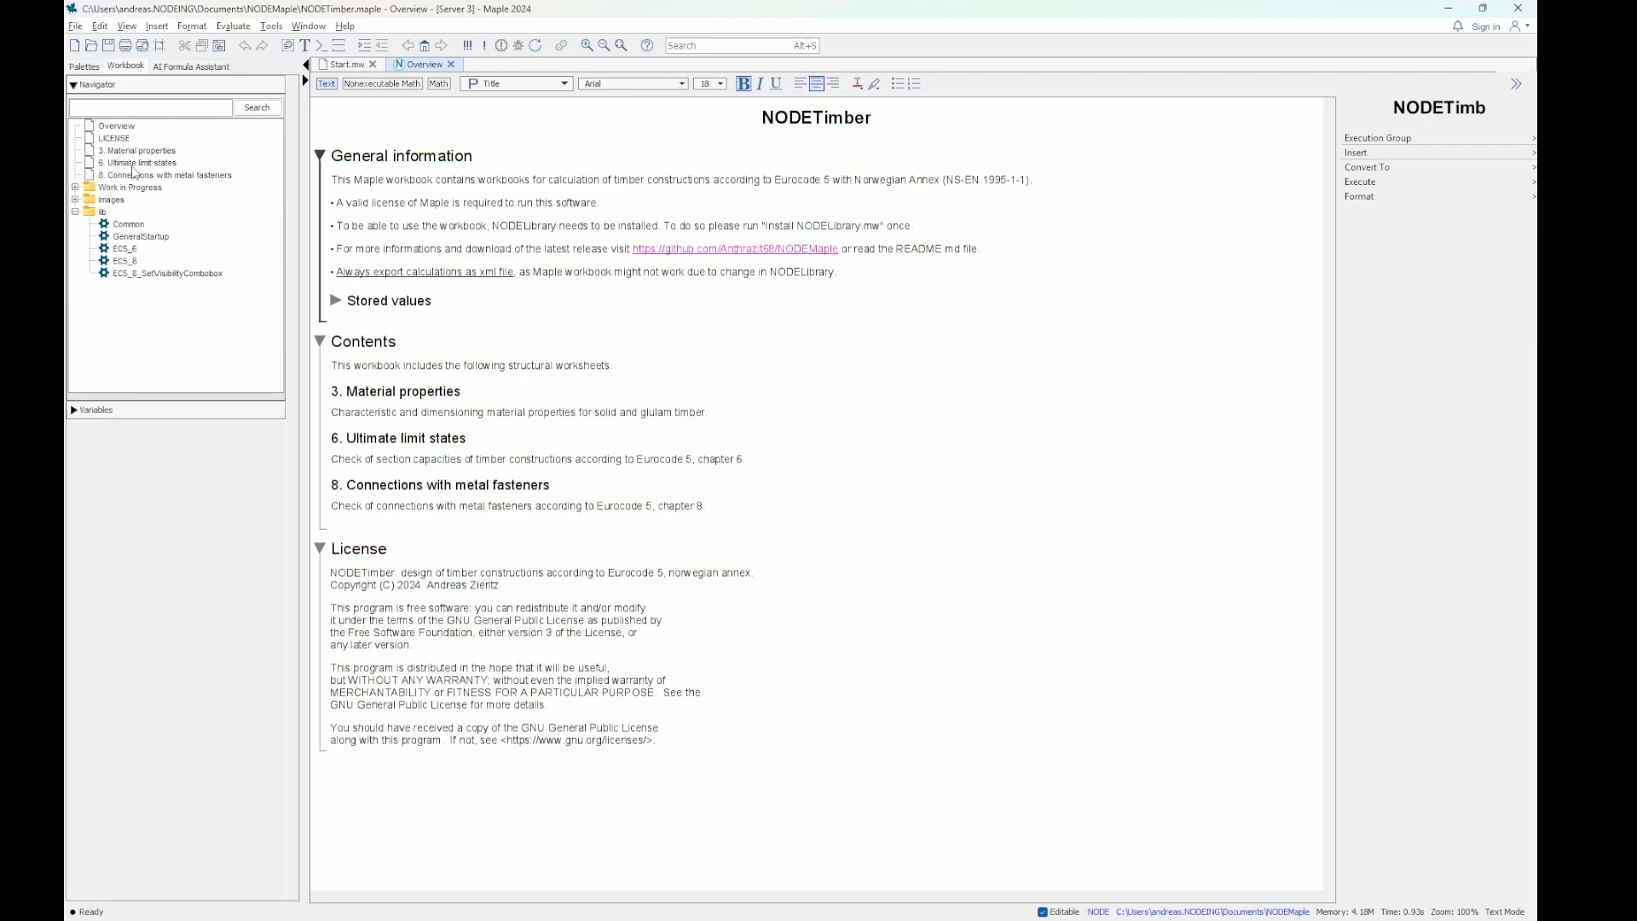
# - Open the "6. Ultimate limit states" worksheet and allow its content to execute automatically
pyautogui.click(133, 167)
pyautogui.doubleClick(140, 163)
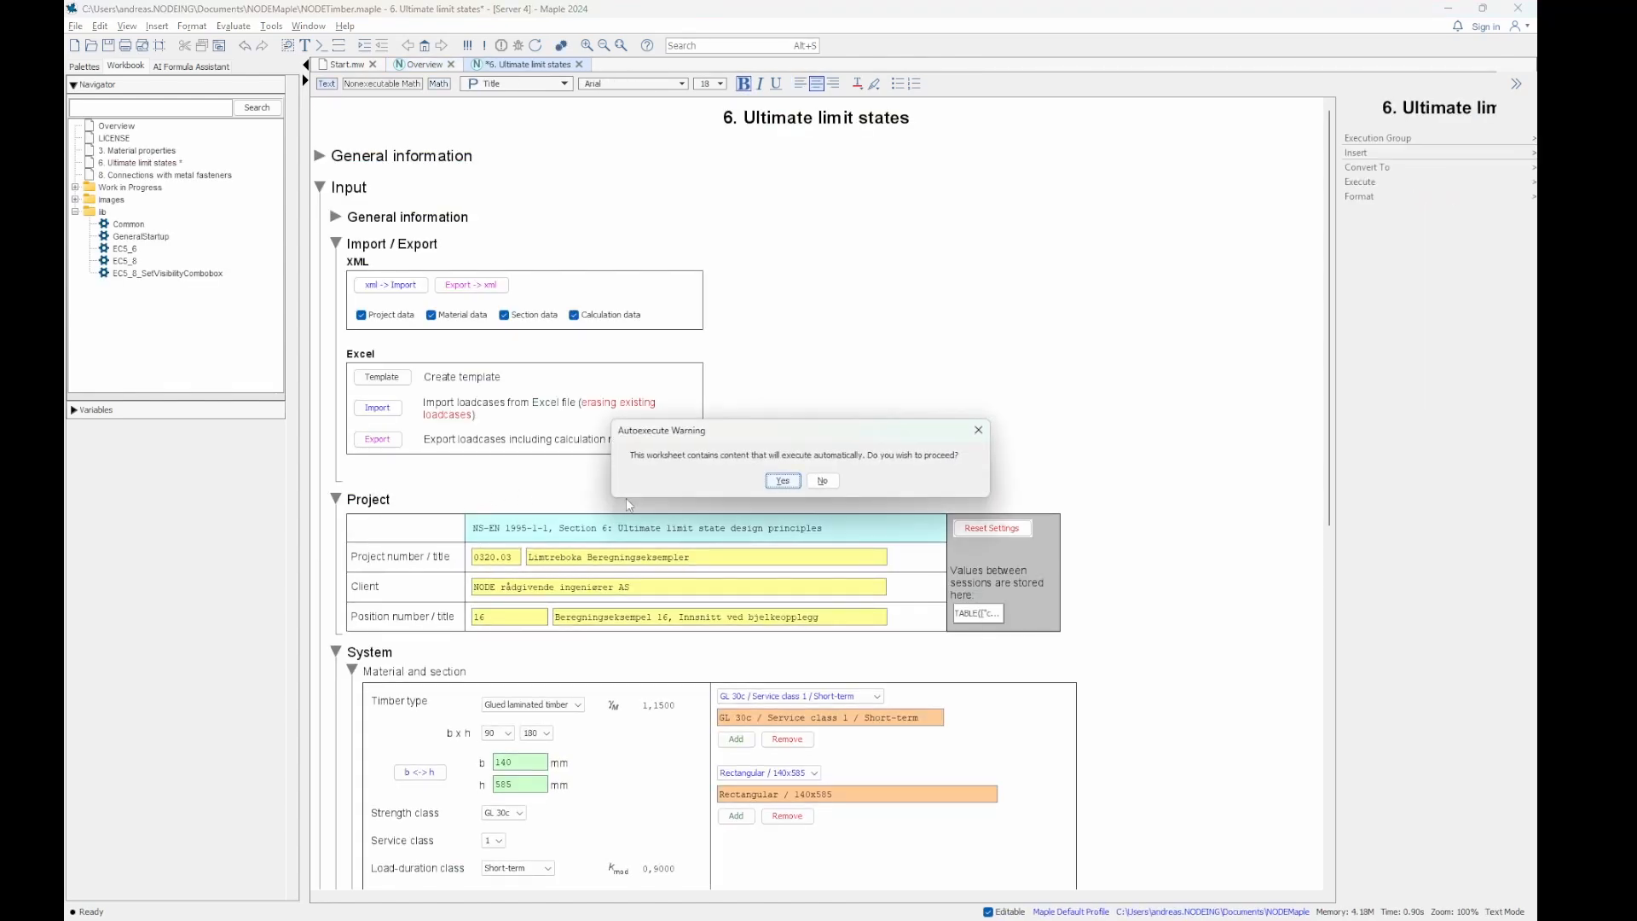
pyautogui.click(781, 481)
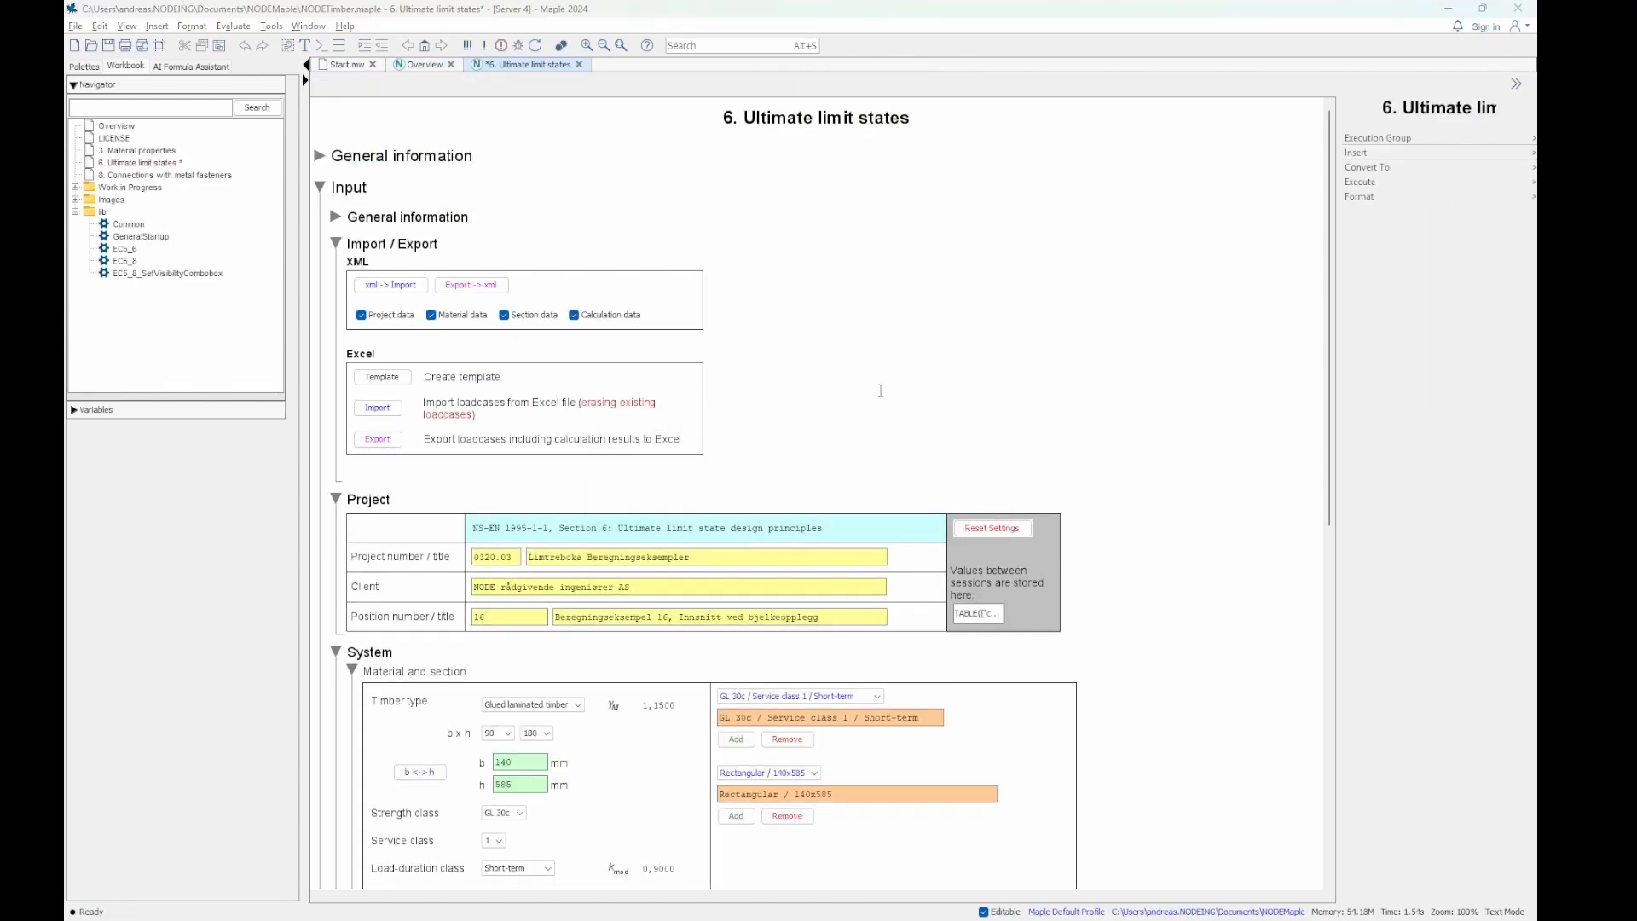
# - Switch to PDF-XChange Editor to check the Section 6 entries in the Eurocode 5 contents, and return to Maple
pyautogui.hotkey('alt', 'Tab')
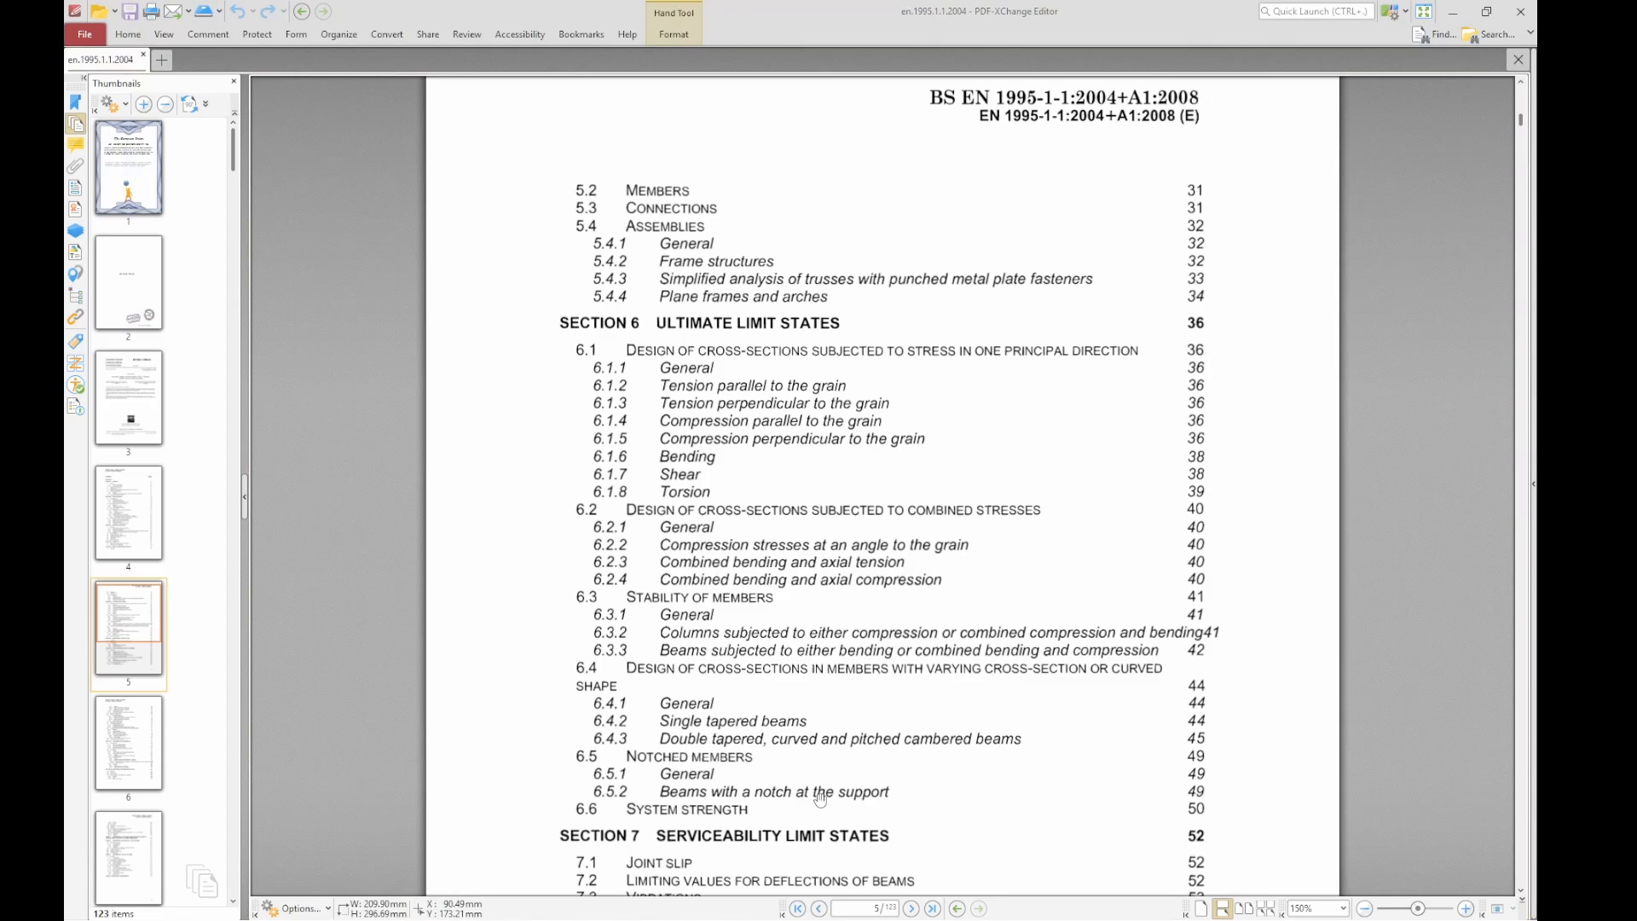
pyautogui.hotkey('alt', 'Tab')
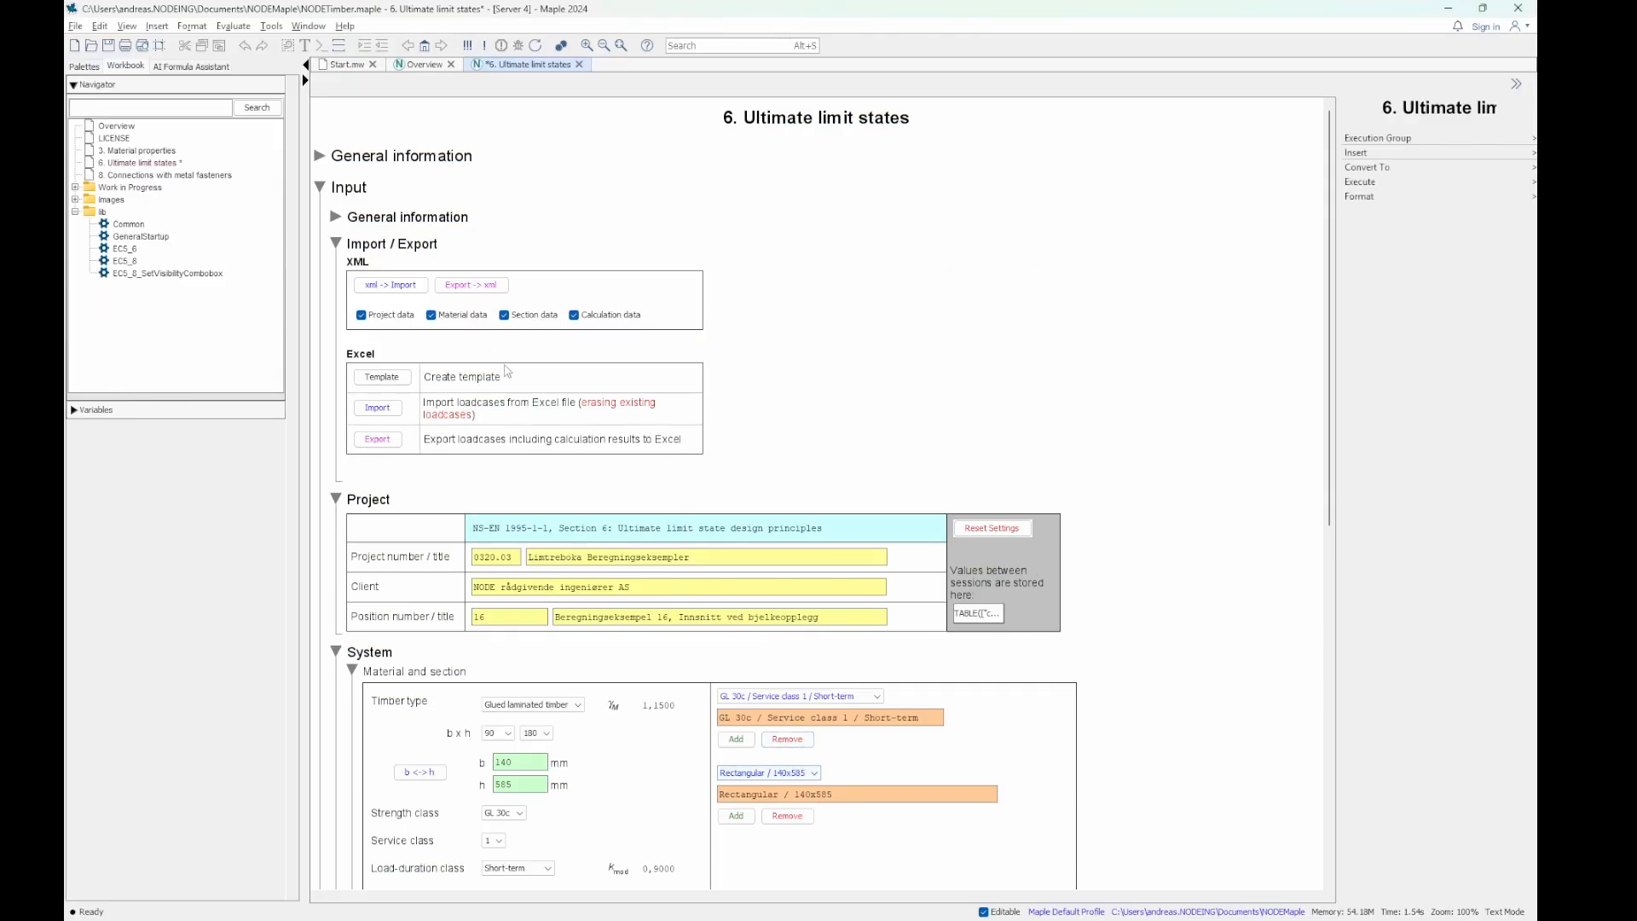
# - Review the worksheet's main section headings and its General information text, leaving only Input expanded
pyautogui.click(324, 187)
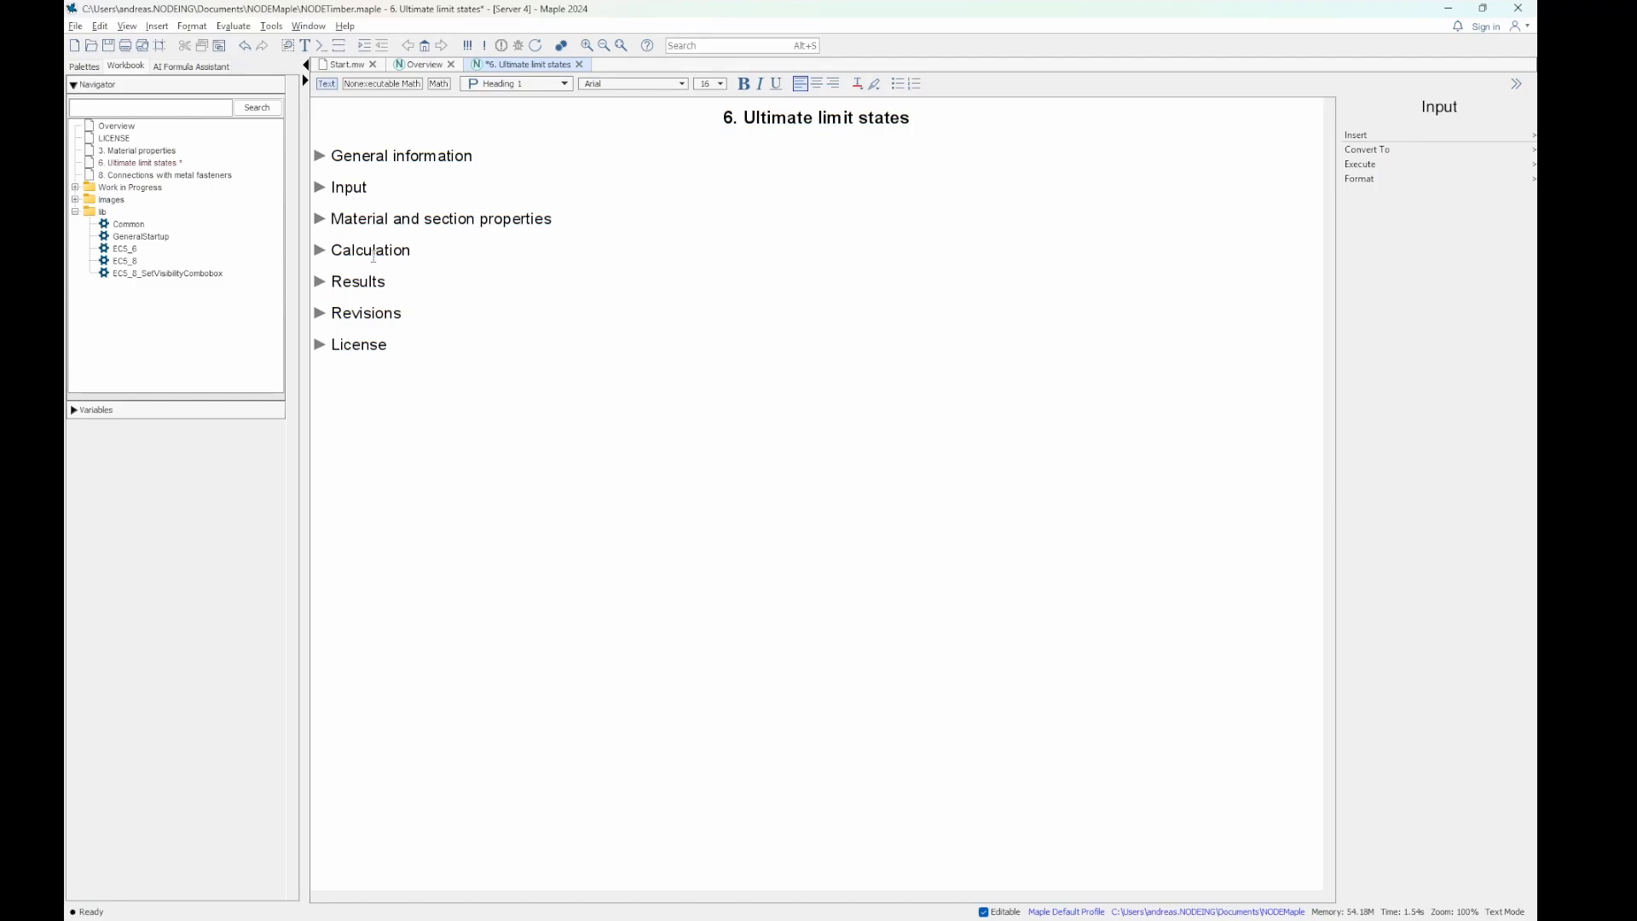
pyautogui.click(319, 157)
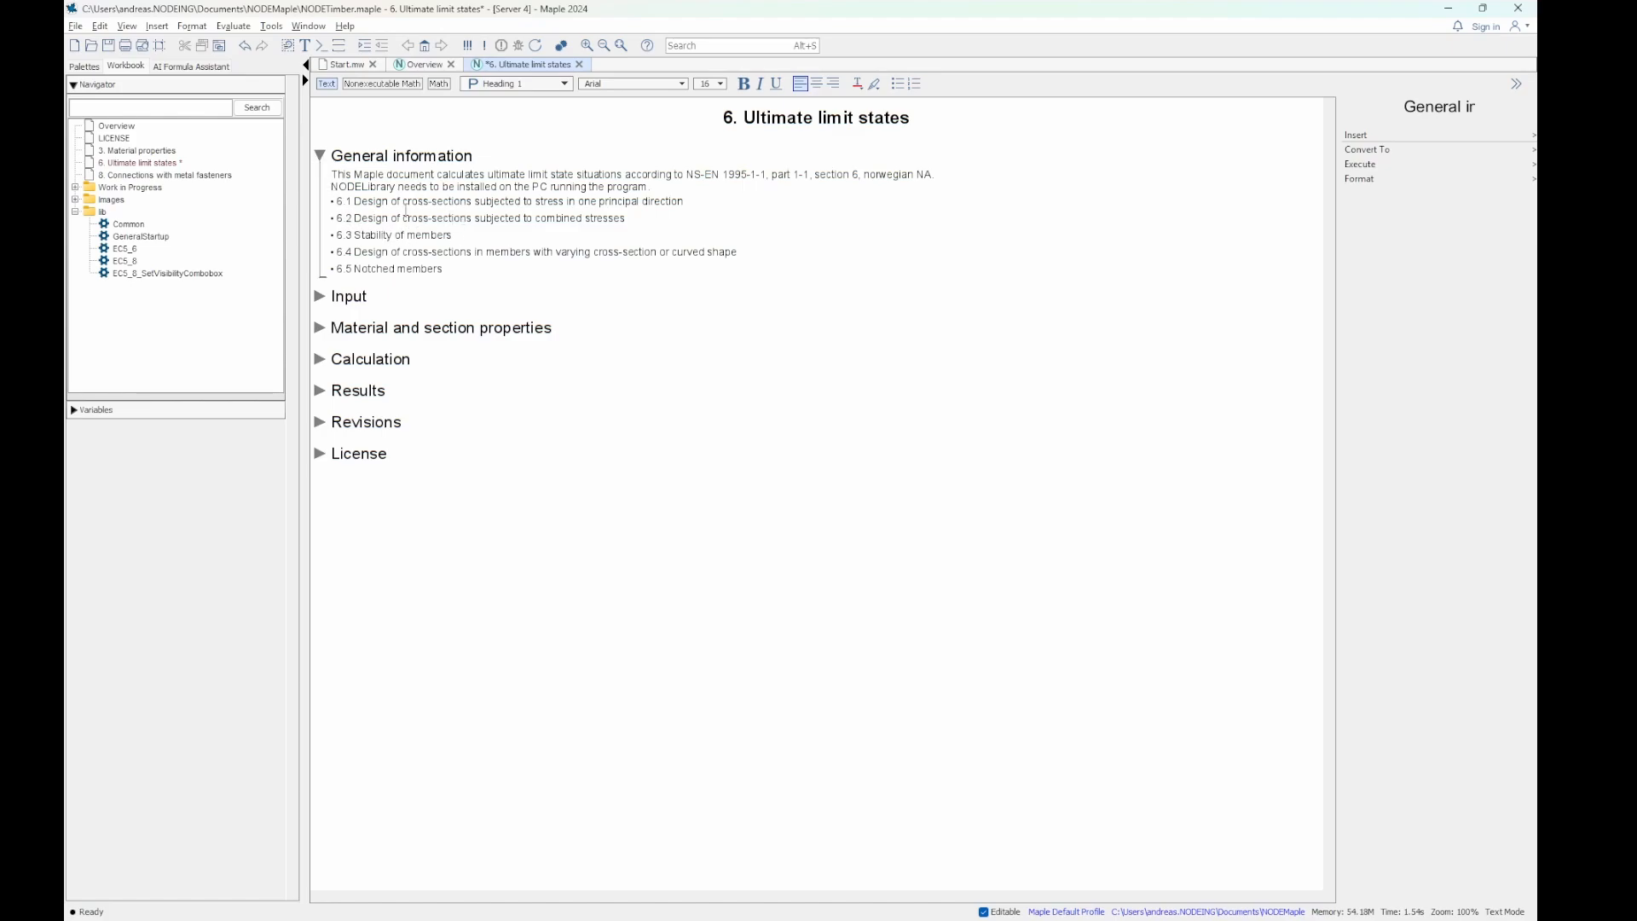
pyautogui.click(320, 296)
pyautogui.click(322, 158)
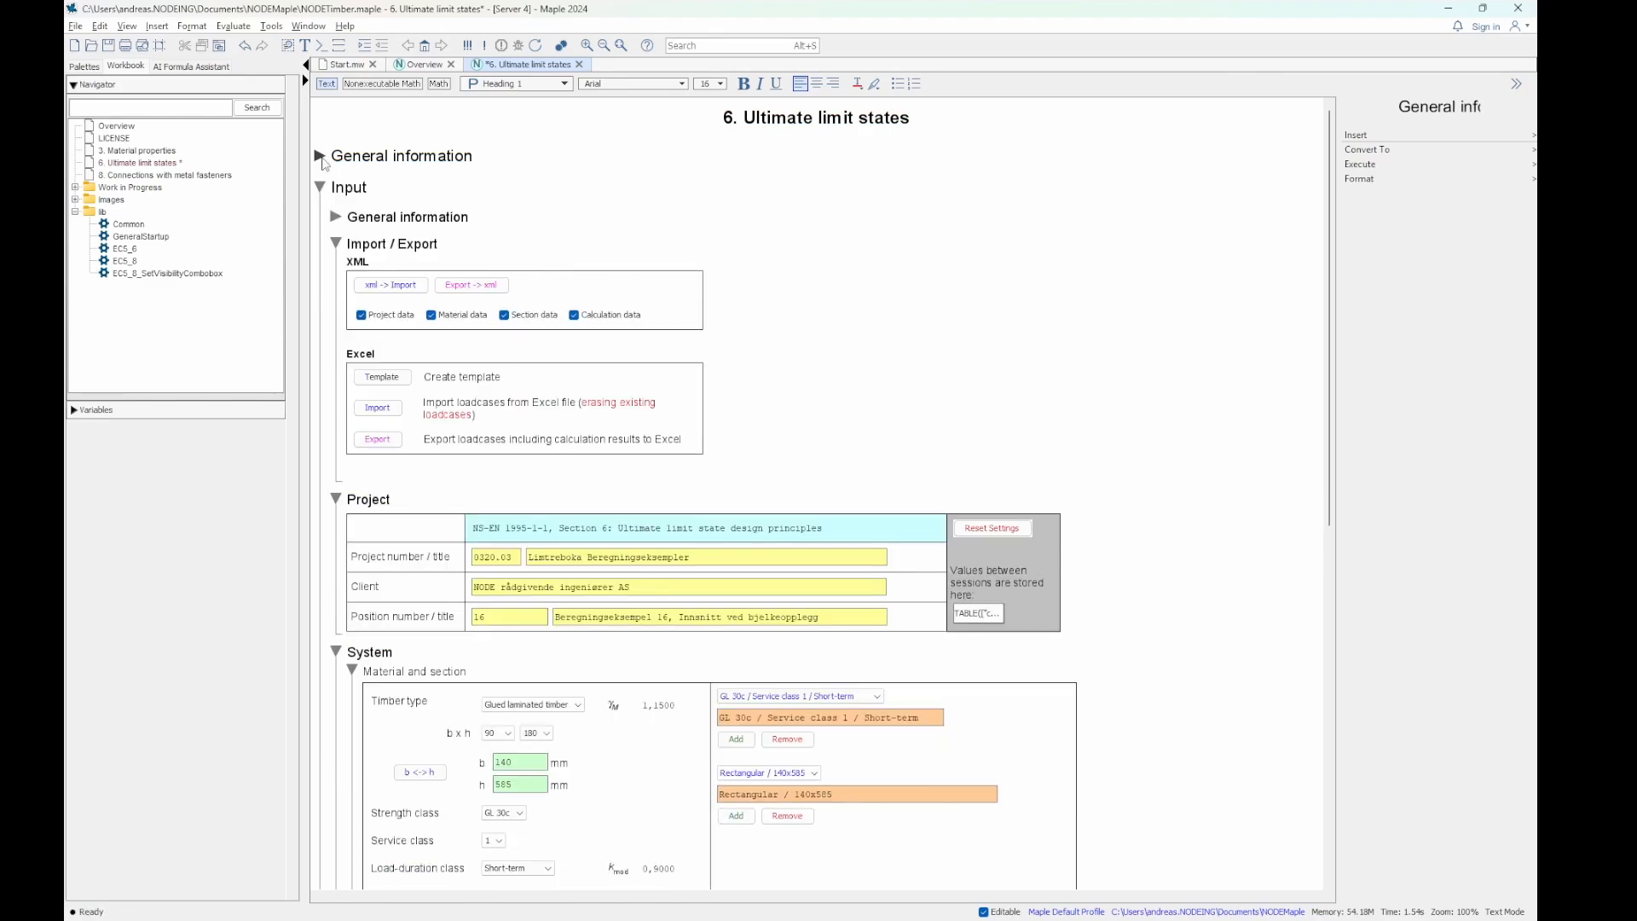
# - Examine the figures under Input's General information, and collapse that subsection and Import / Export
pyautogui.click(336, 218)
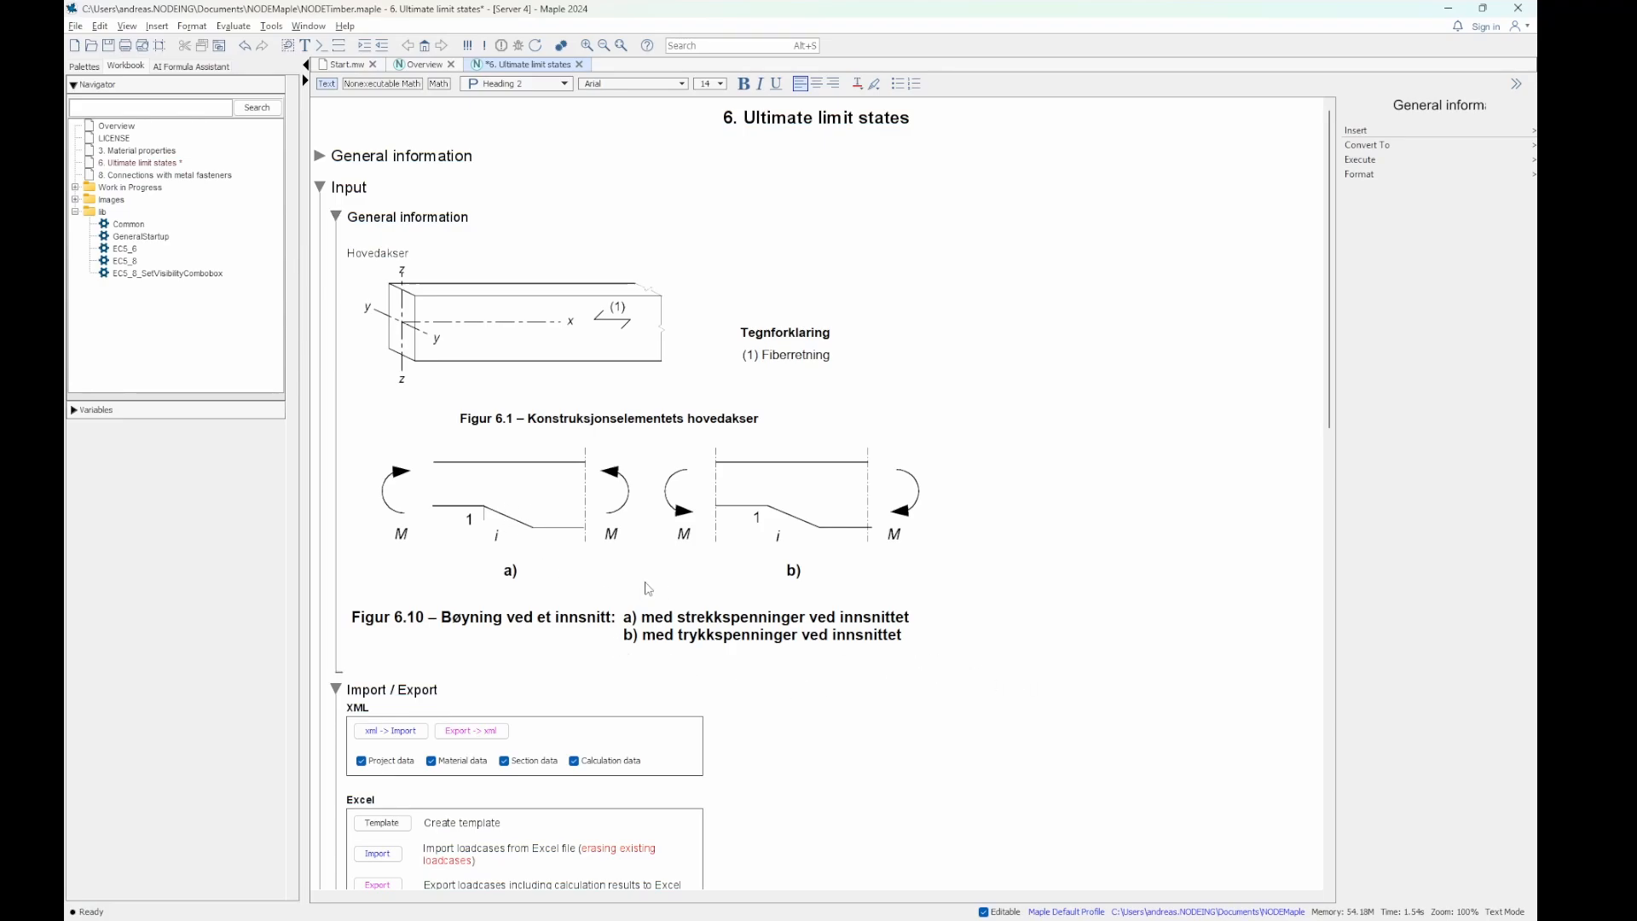
pyautogui.click(336, 219)
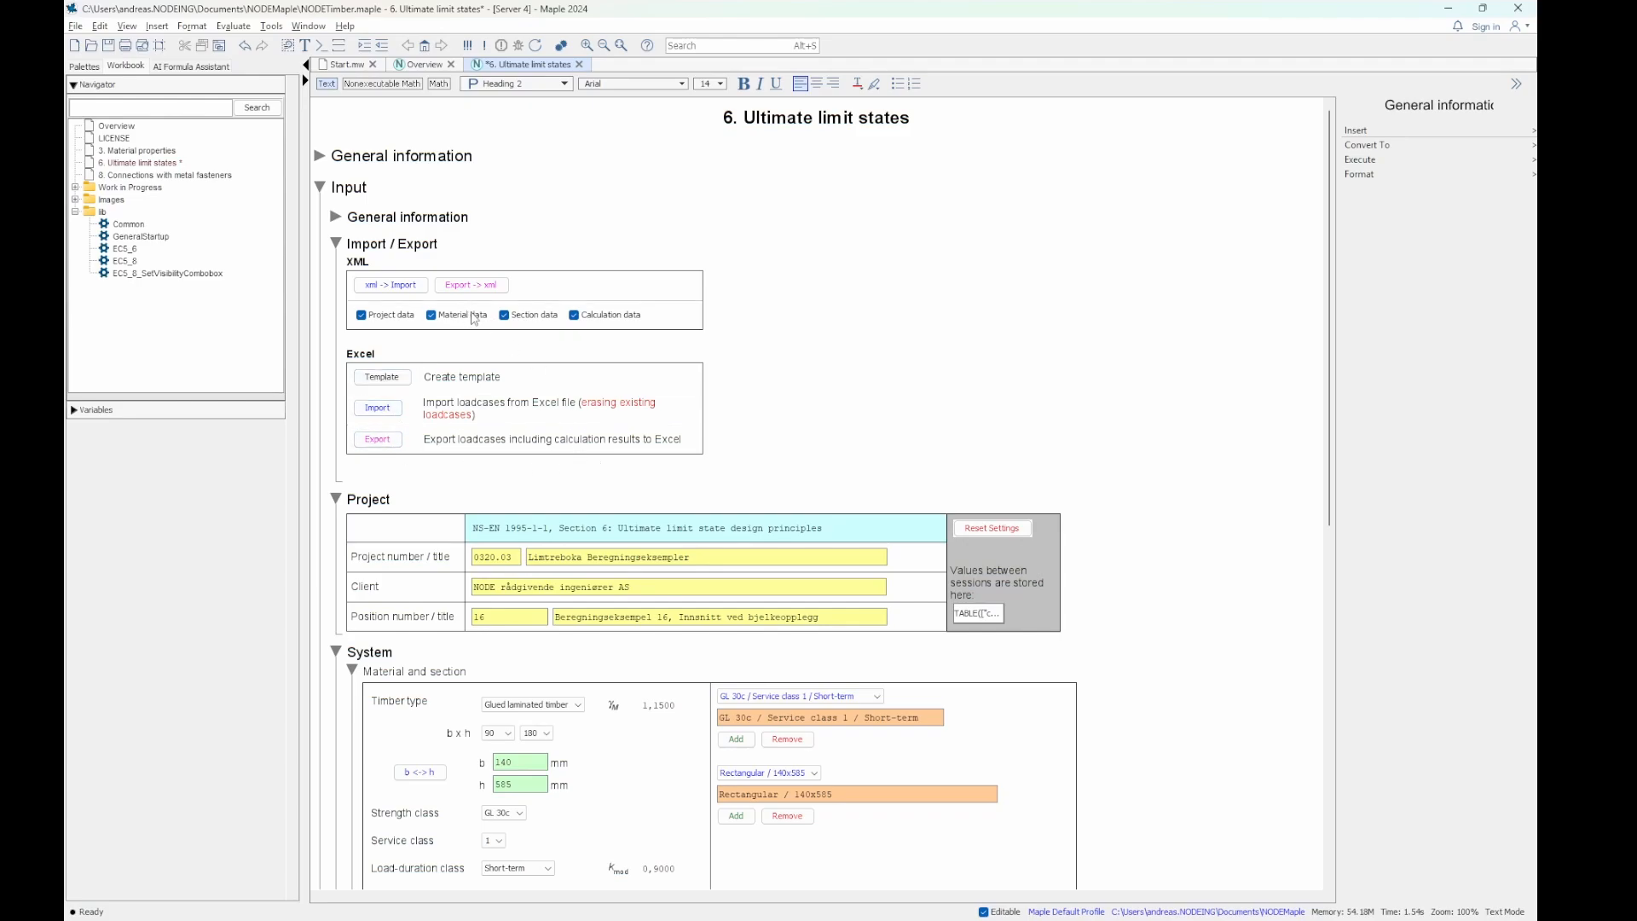
pyautogui.click(337, 244)
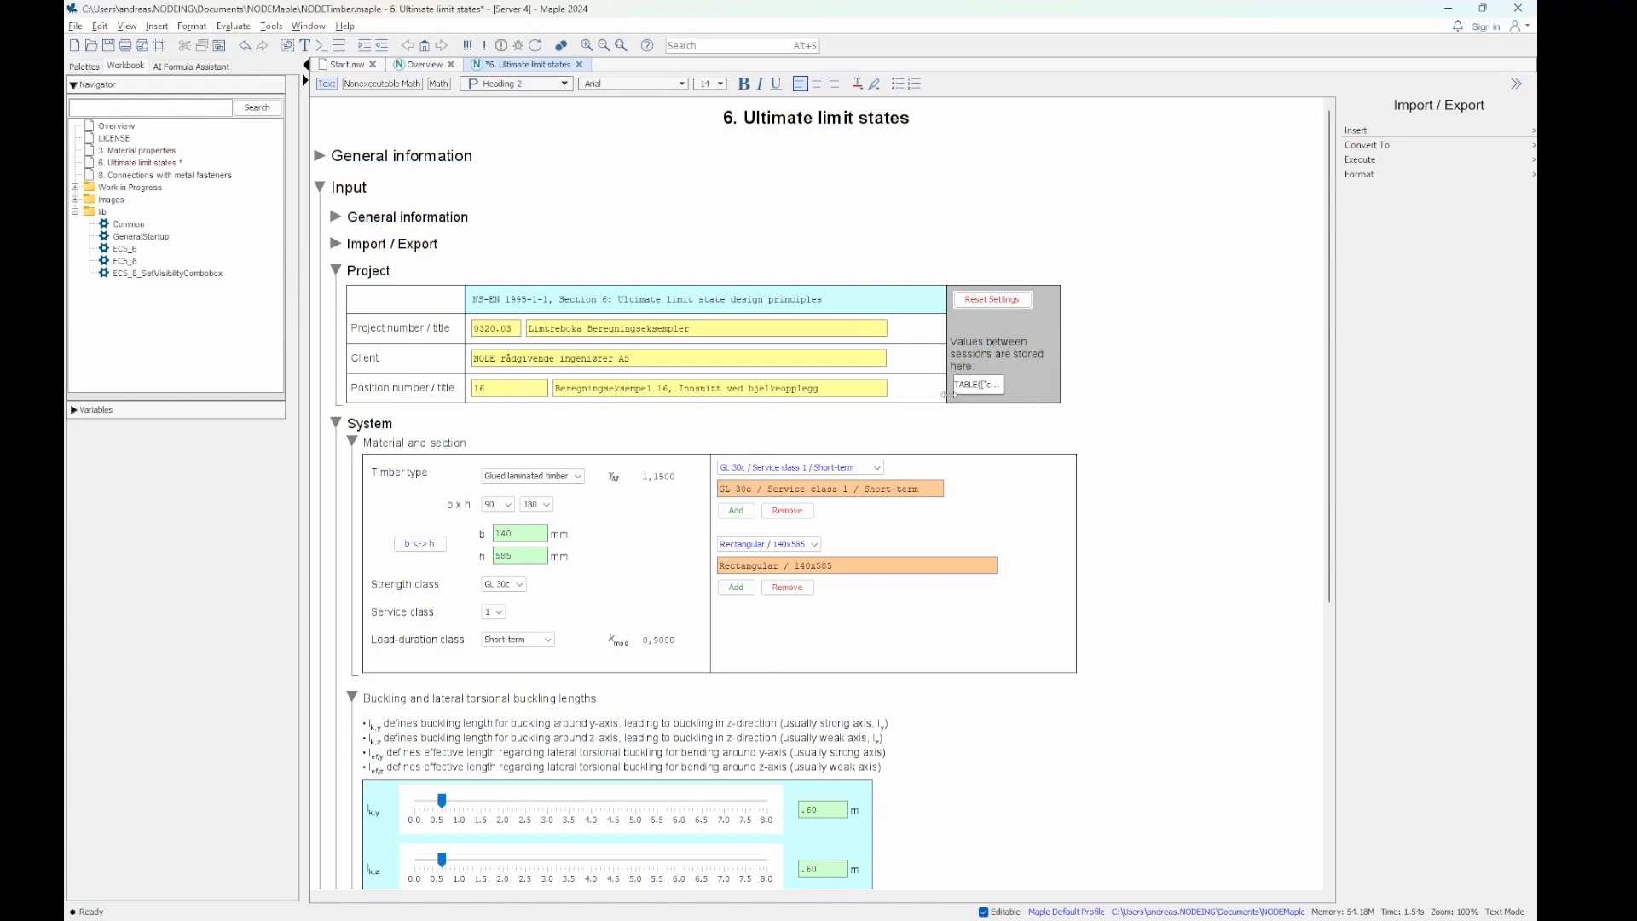
# - Inspect the table of stored session values in Project and review and collapse Material and section
pyautogui.click(978, 385)
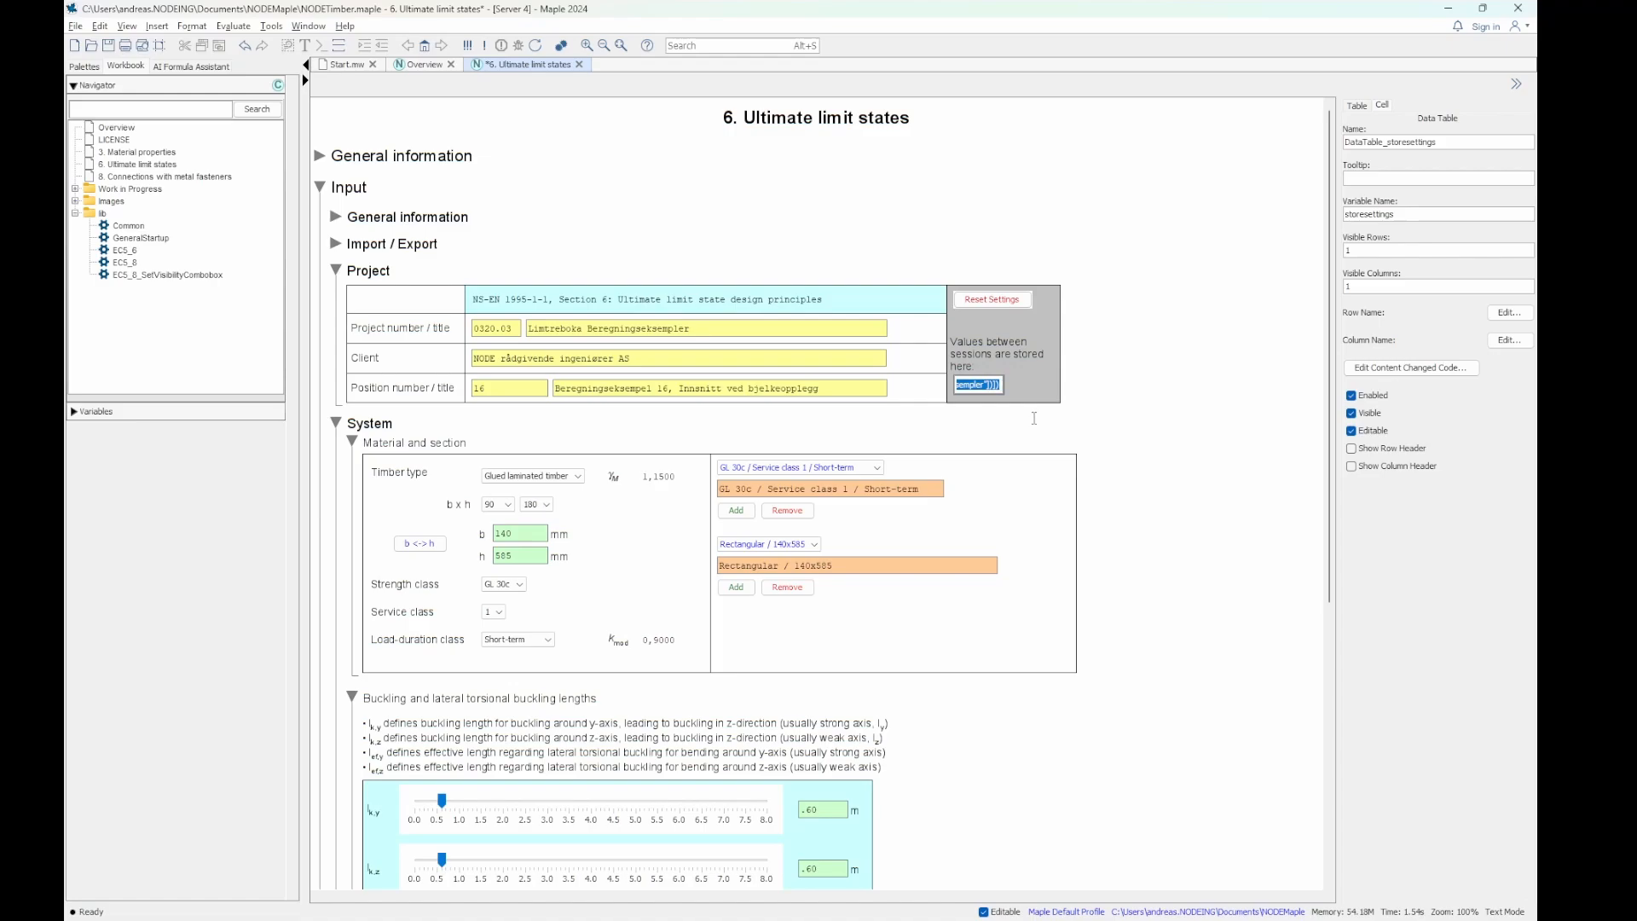
pyautogui.click(993, 304)
pyautogui.scroll(-3, 1023, 452)
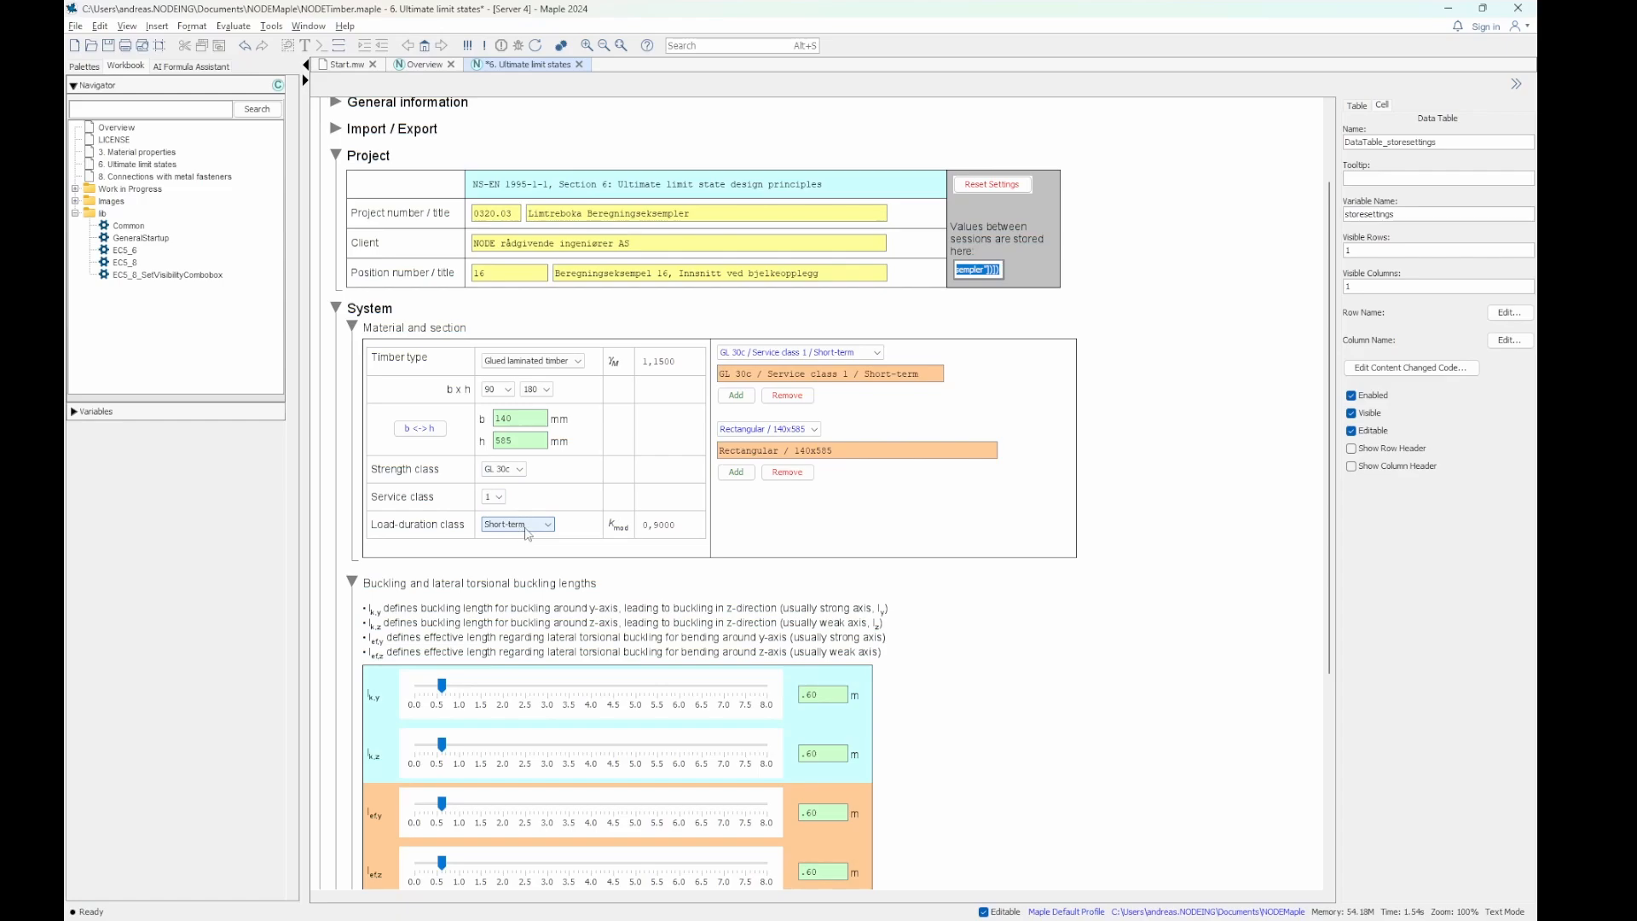
pyautogui.click(351, 326)
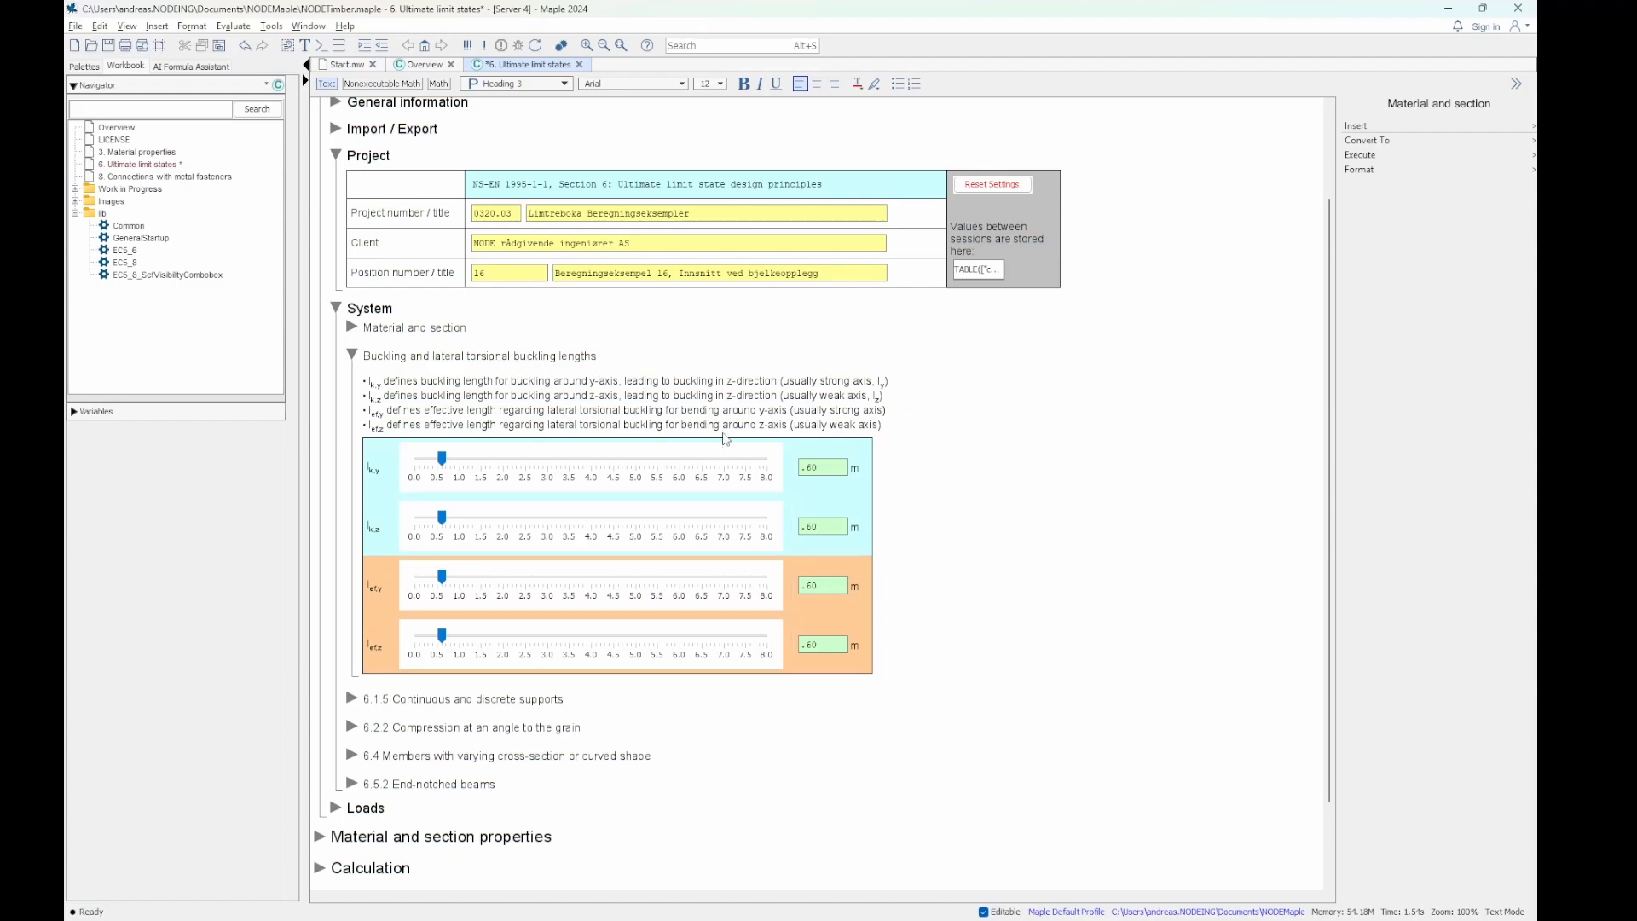
# - Check the member stability clauses in PDF-XChange Editor, and return to Maple to review and collapse the buckling lengths subsection
pyautogui.hotkey('alt', 'Tab')
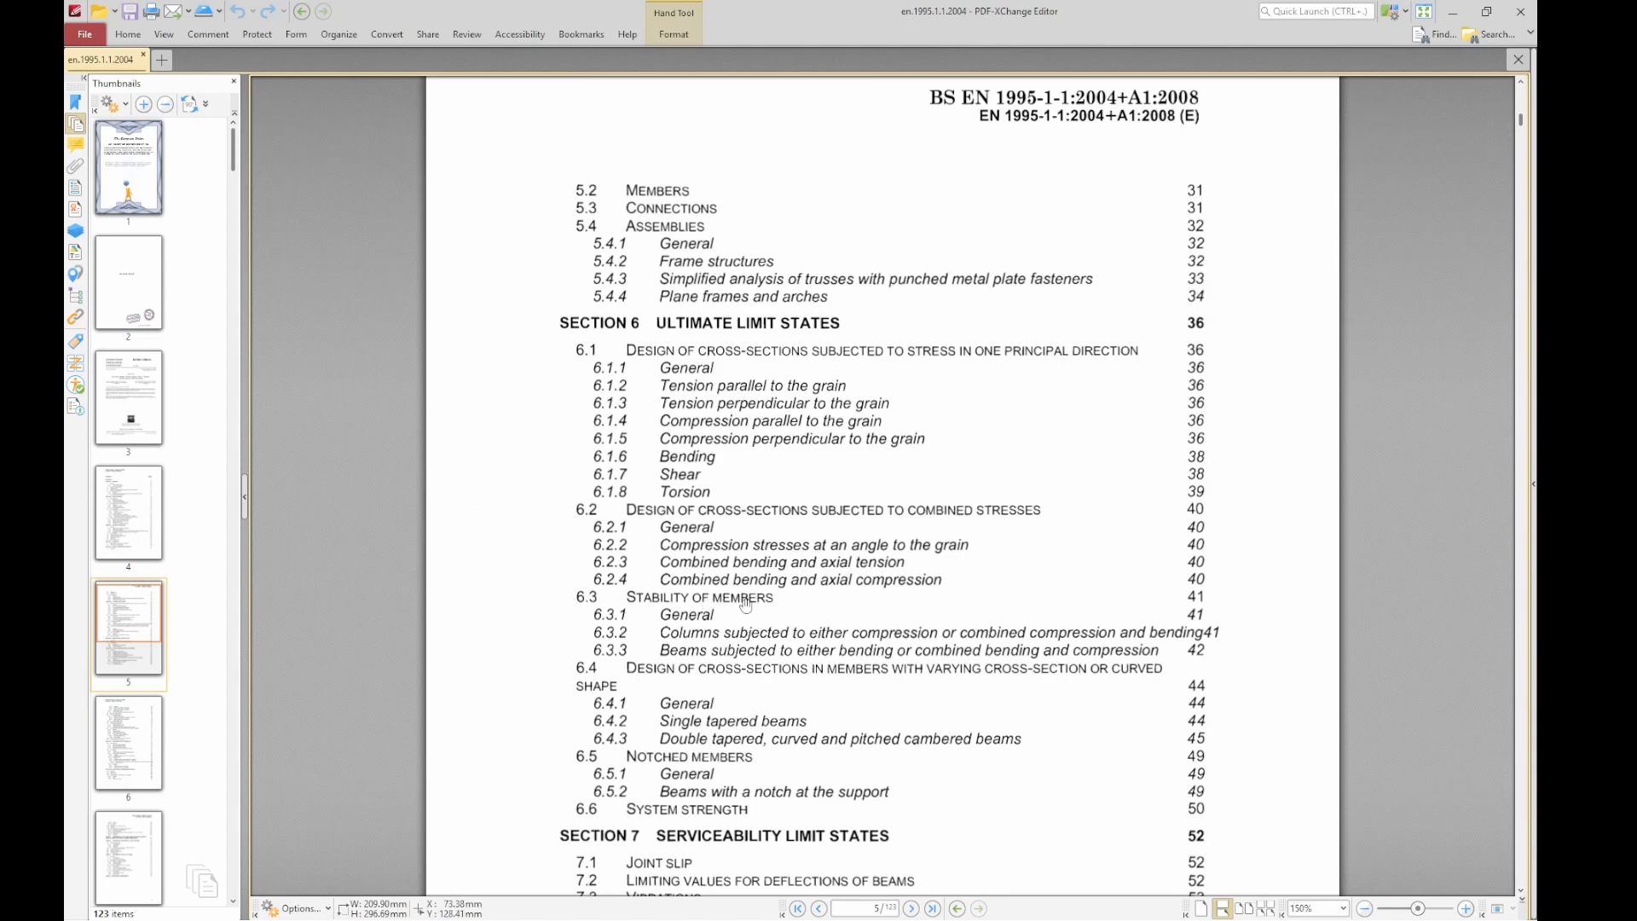
pyautogui.hotkey('alt', 'Tab')
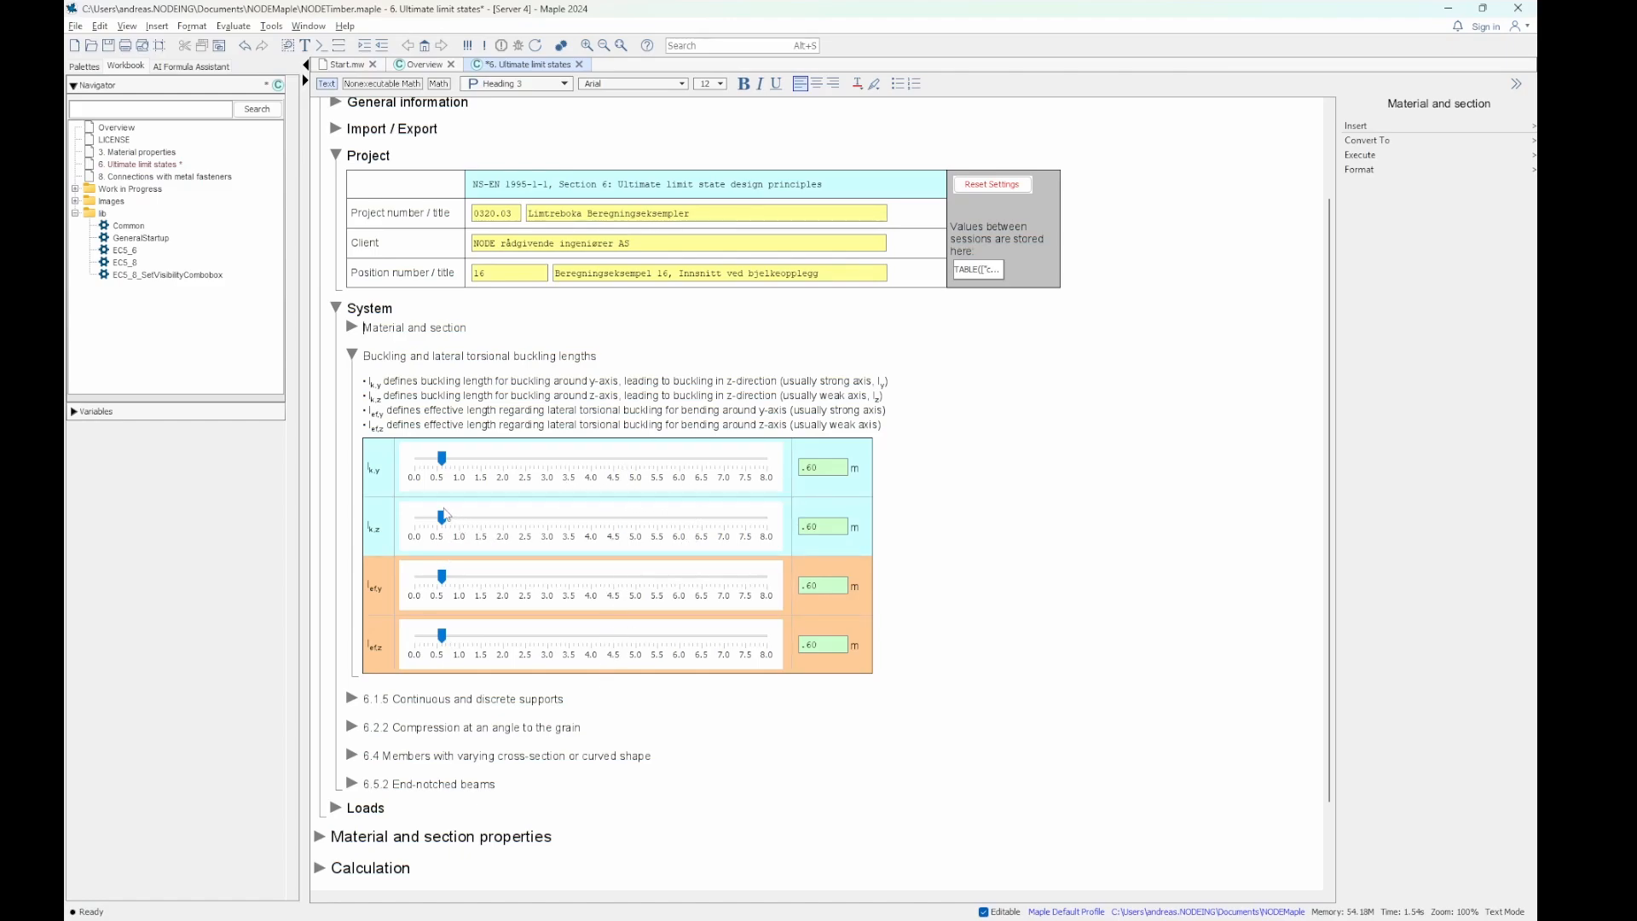
pyautogui.click(443, 519)
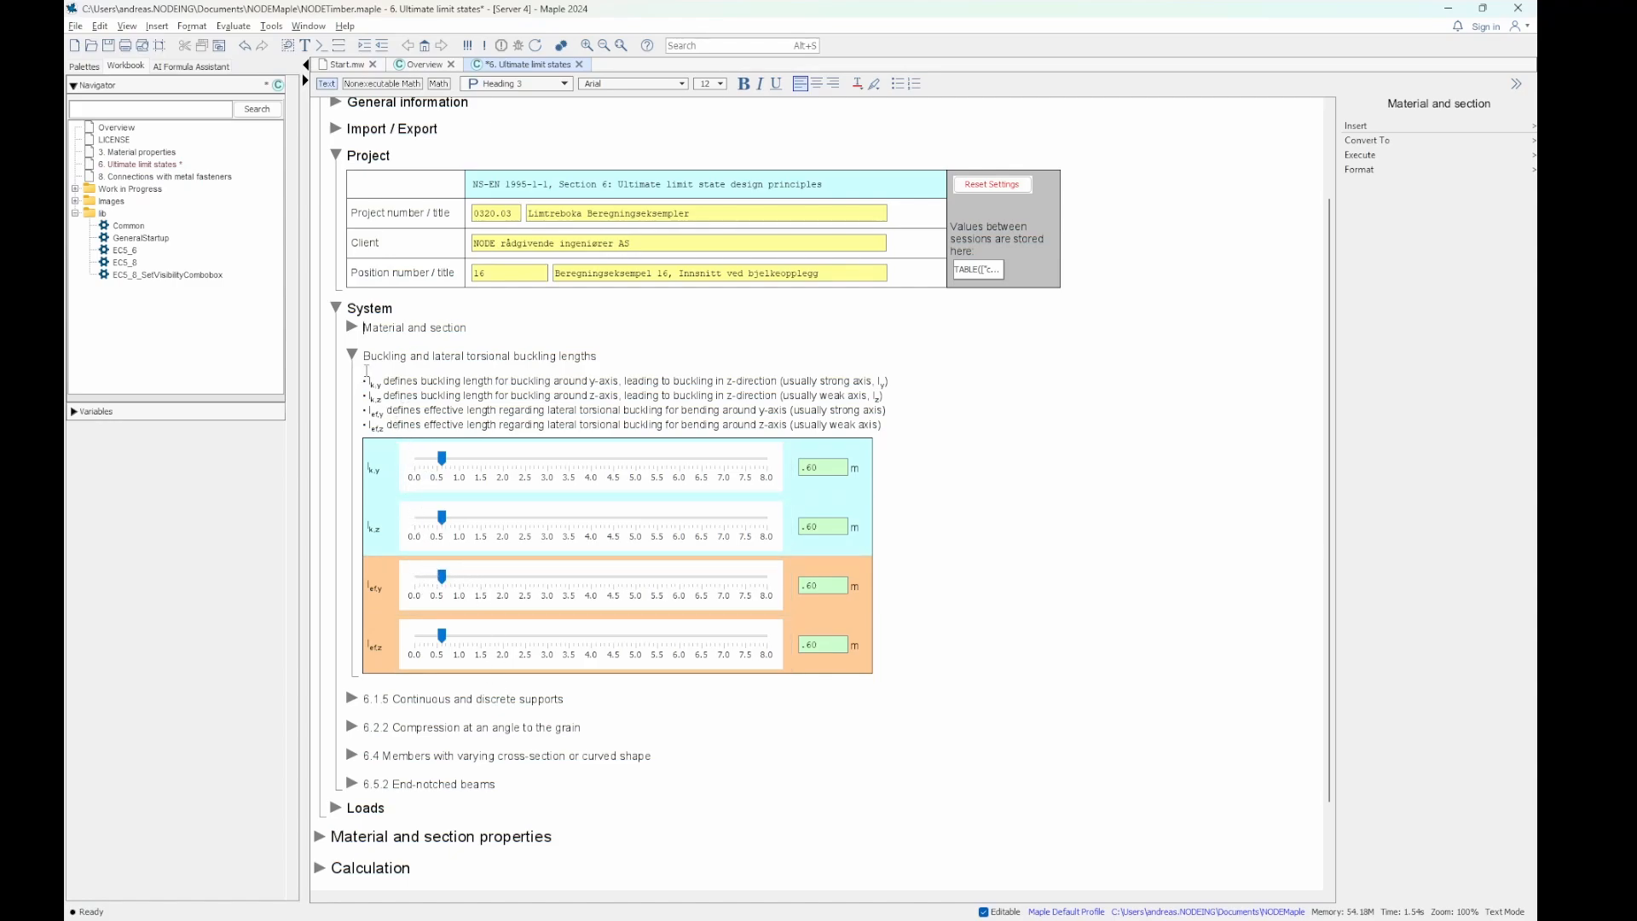
pyautogui.click(351, 354)
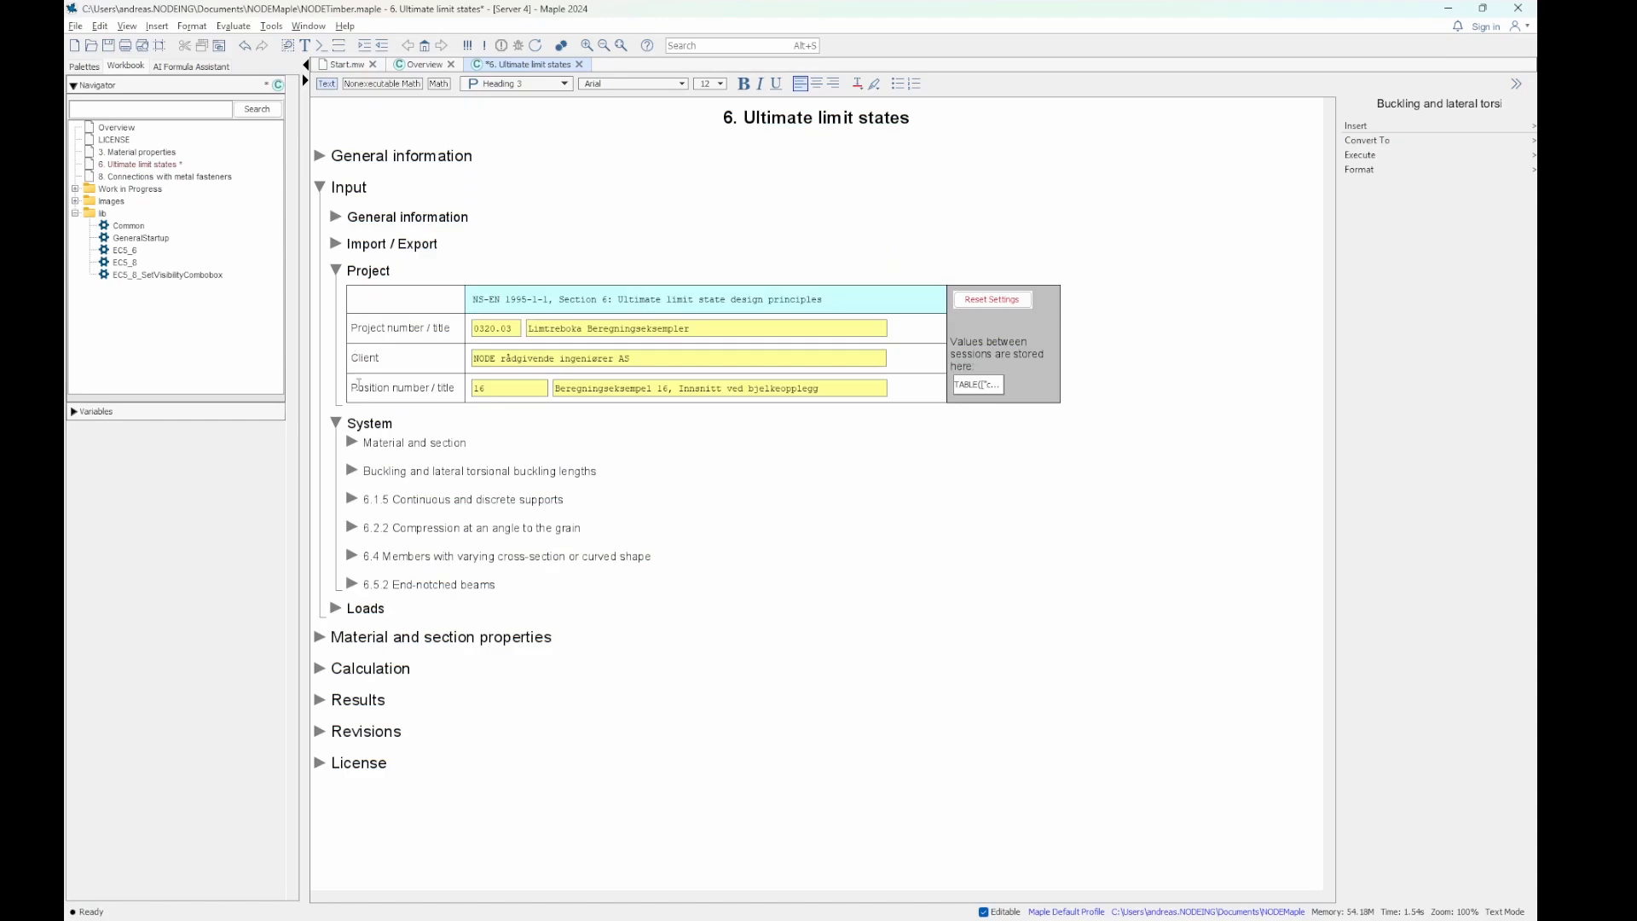
# - Examine the inputs of 6.1.5 Continuous and discrete supports and 6.2.2 Compression at an angle to the grain, collapsing each
pyautogui.click(352, 500)
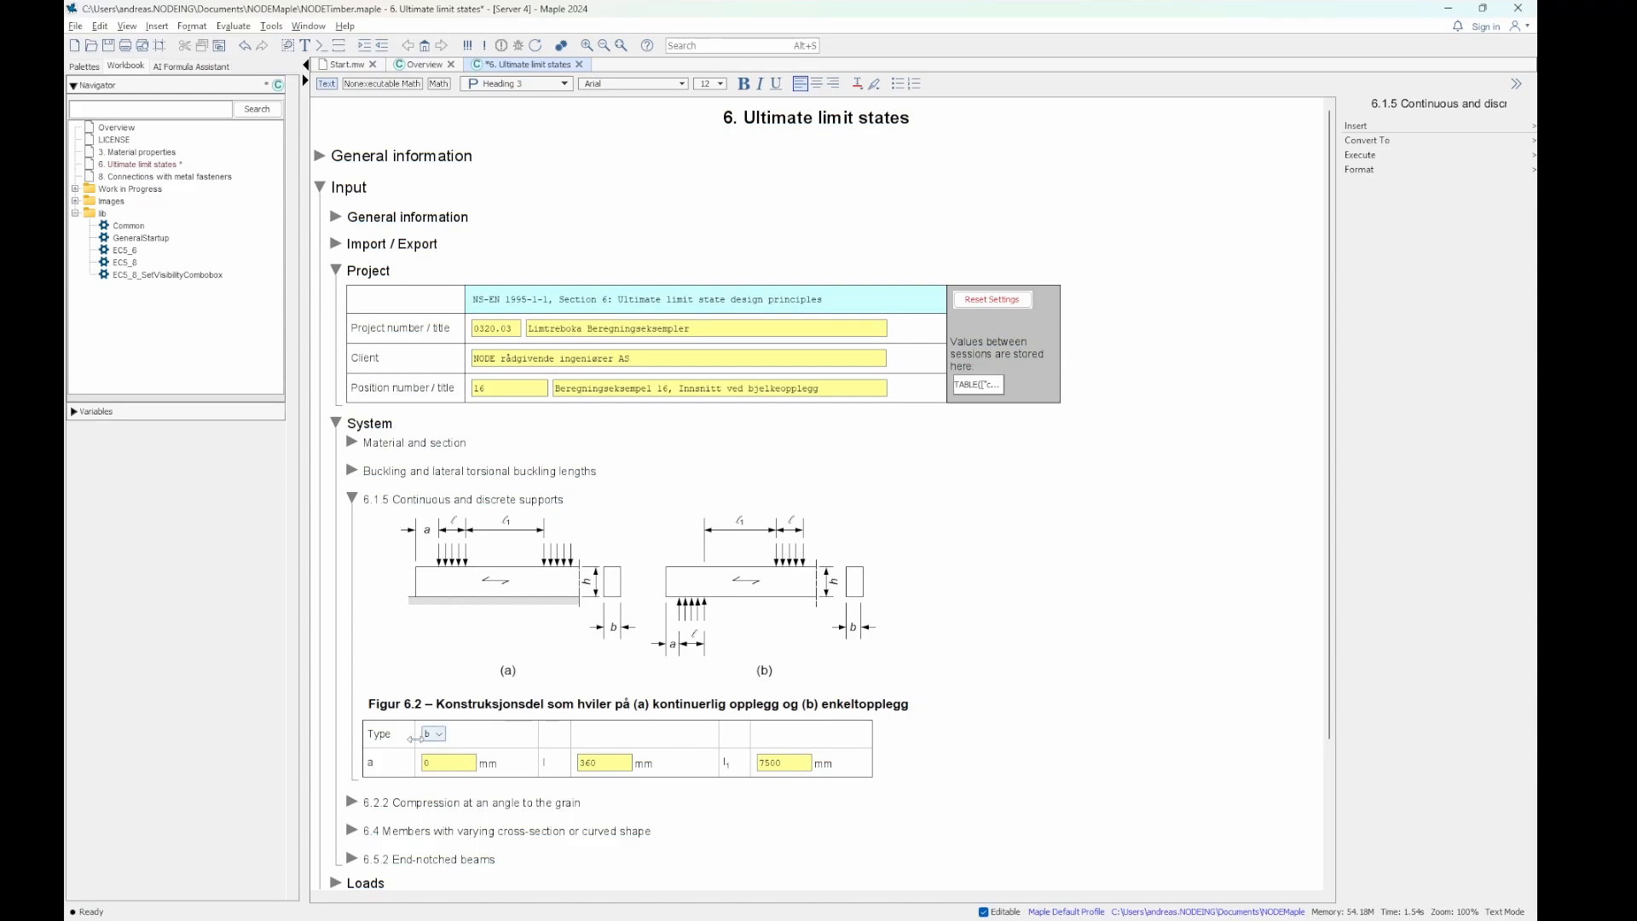
pyautogui.click(352, 498)
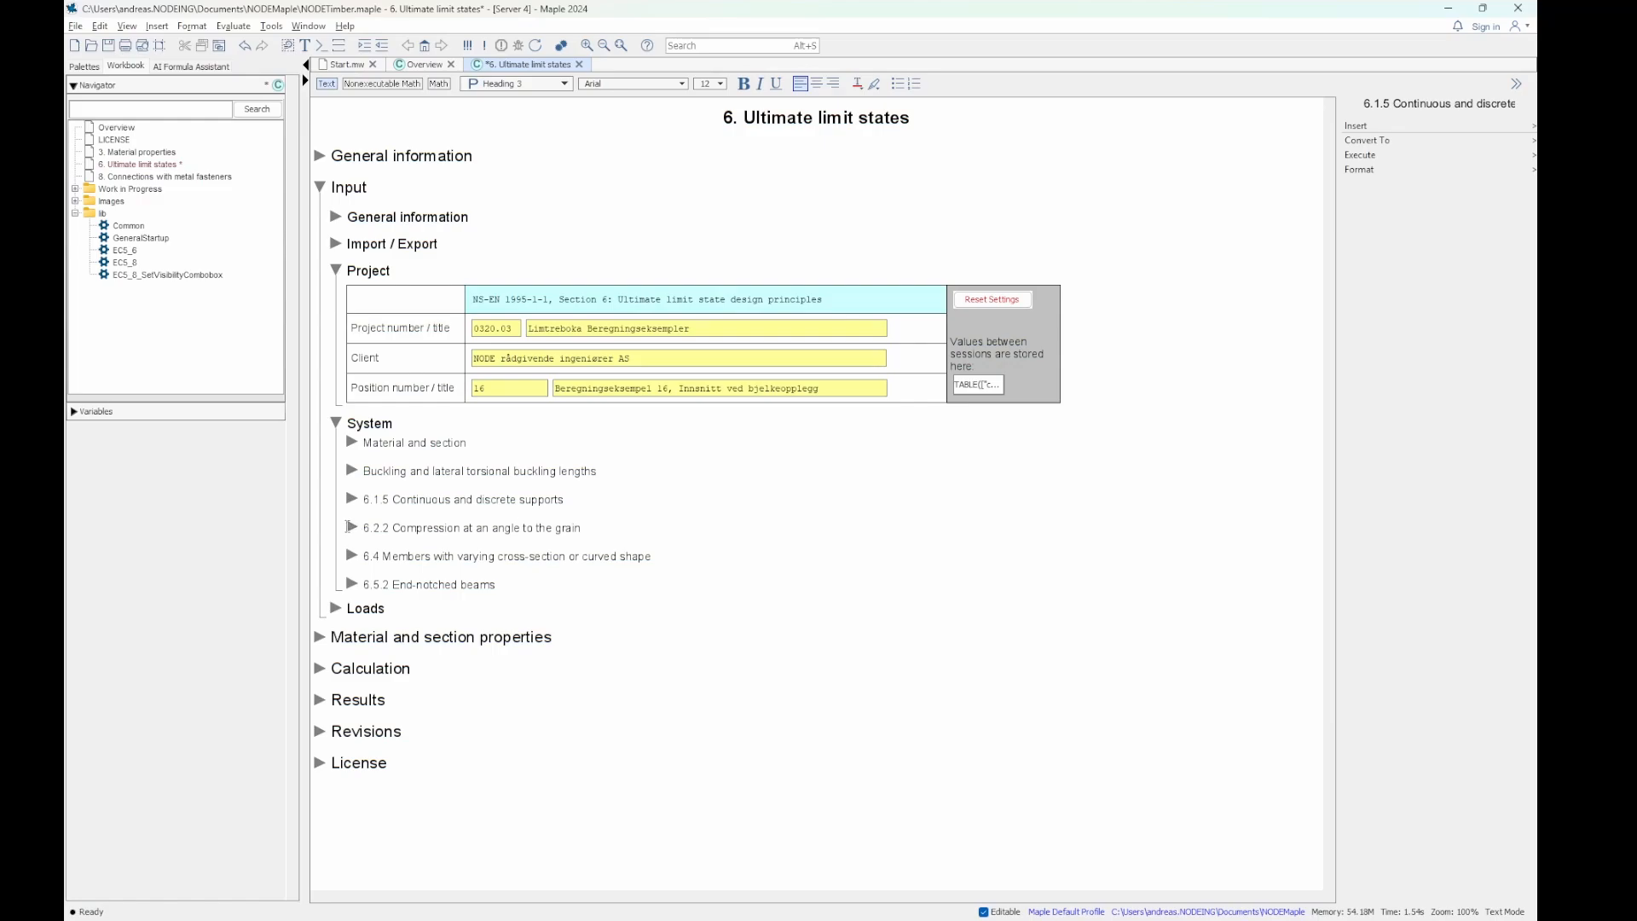
pyautogui.click(352, 527)
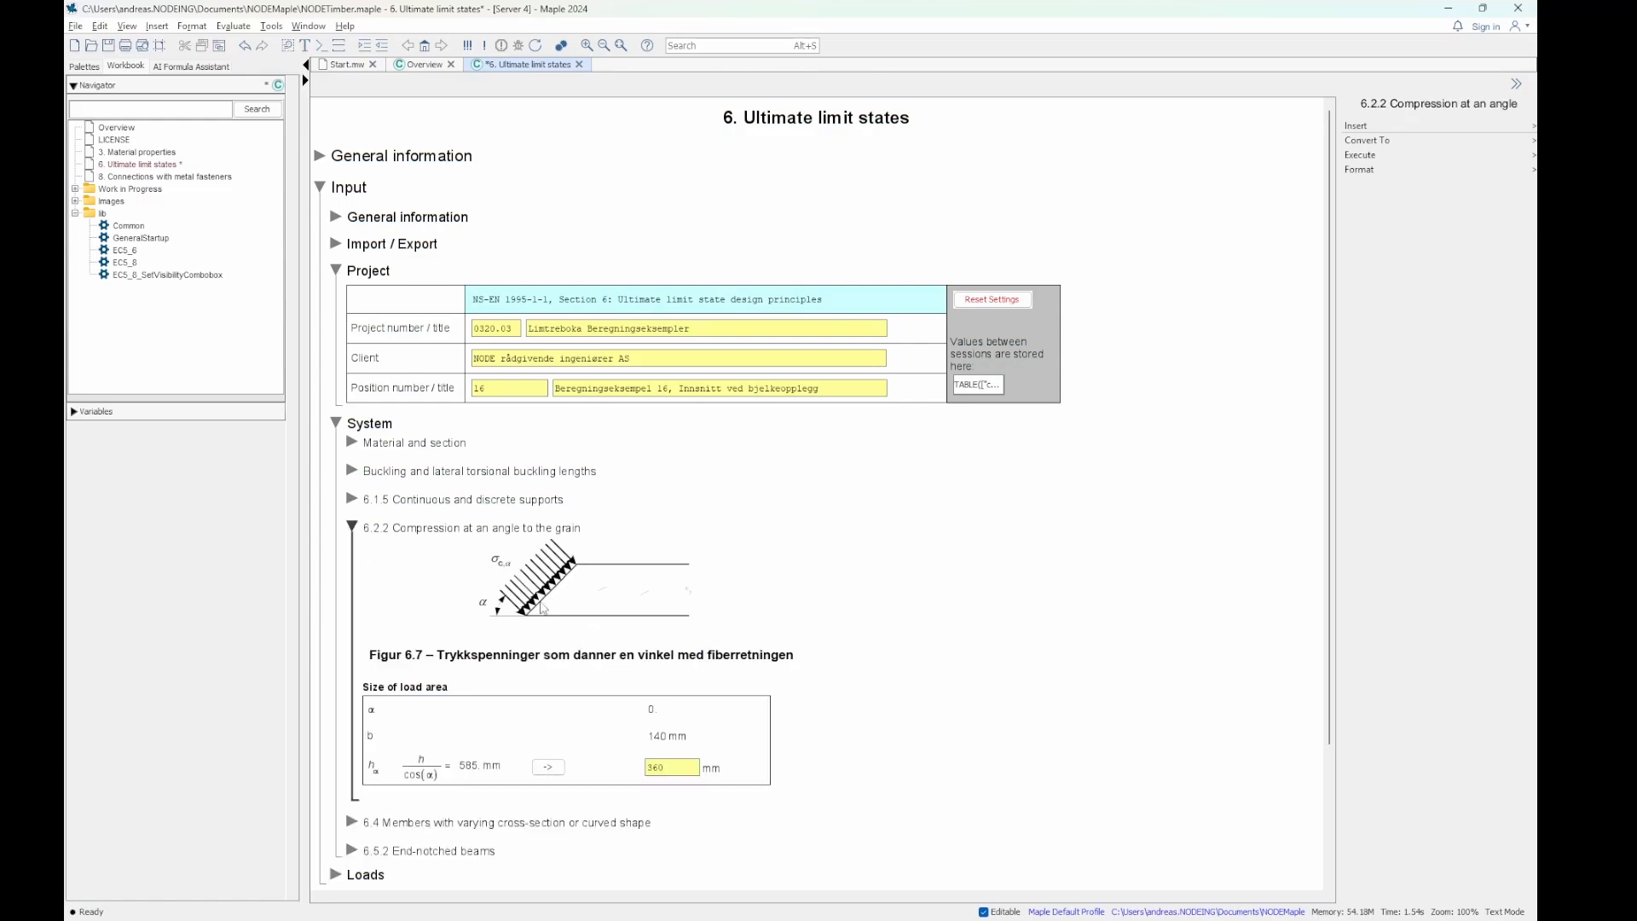
pyautogui.scroll(-1, 775, 641)
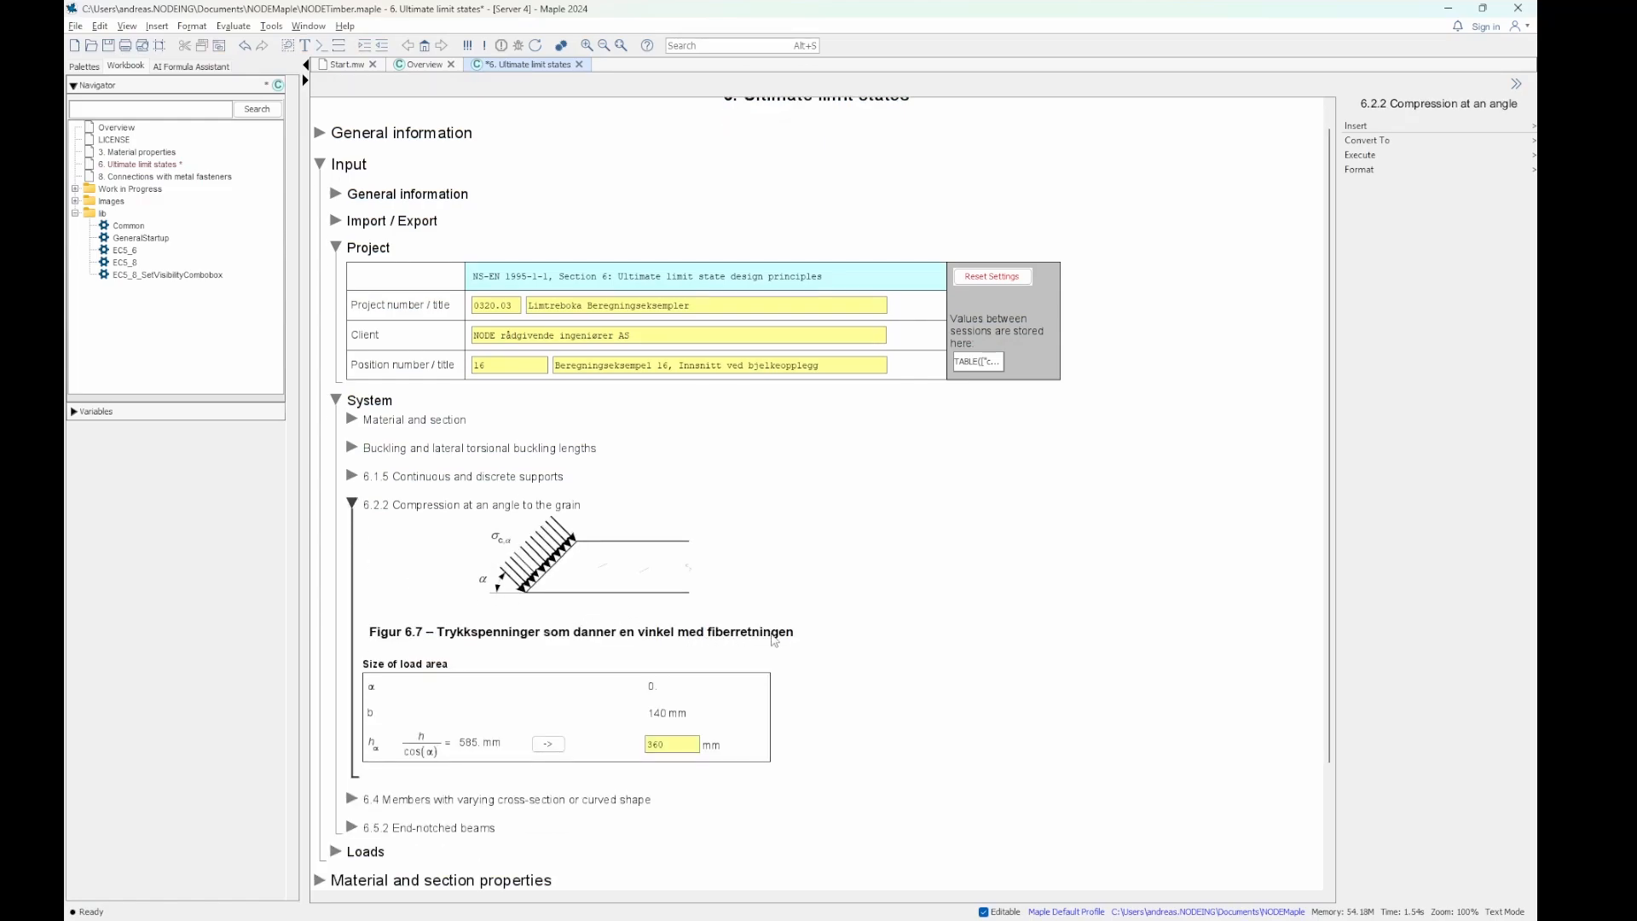
pyautogui.scroll(-3, 774, 641)
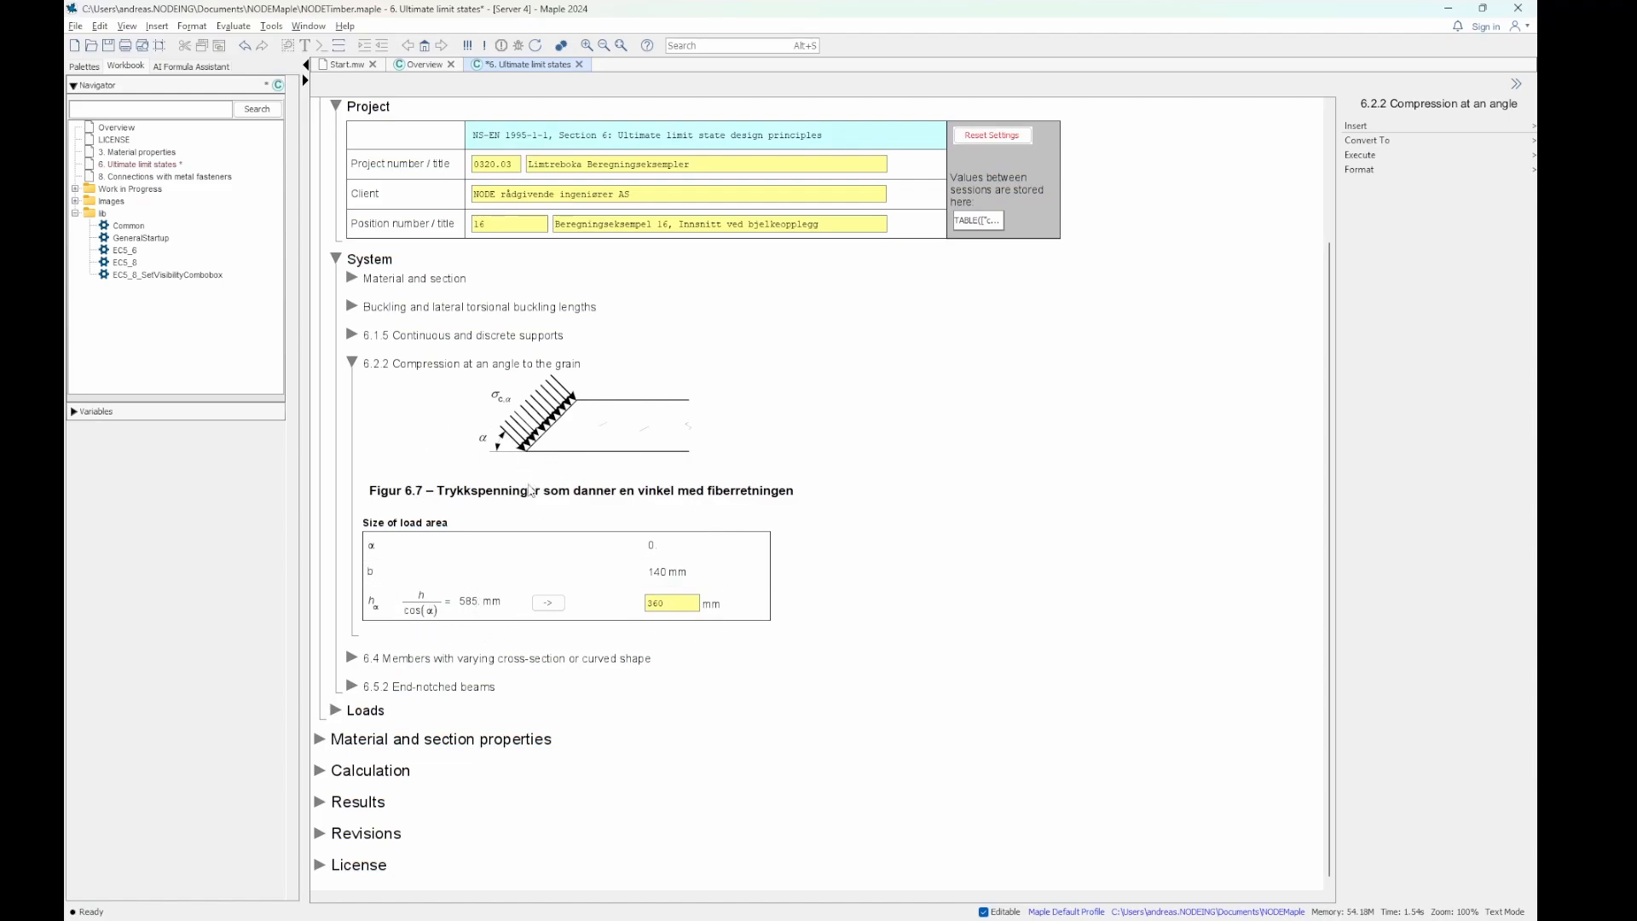
pyautogui.click(353, 364)
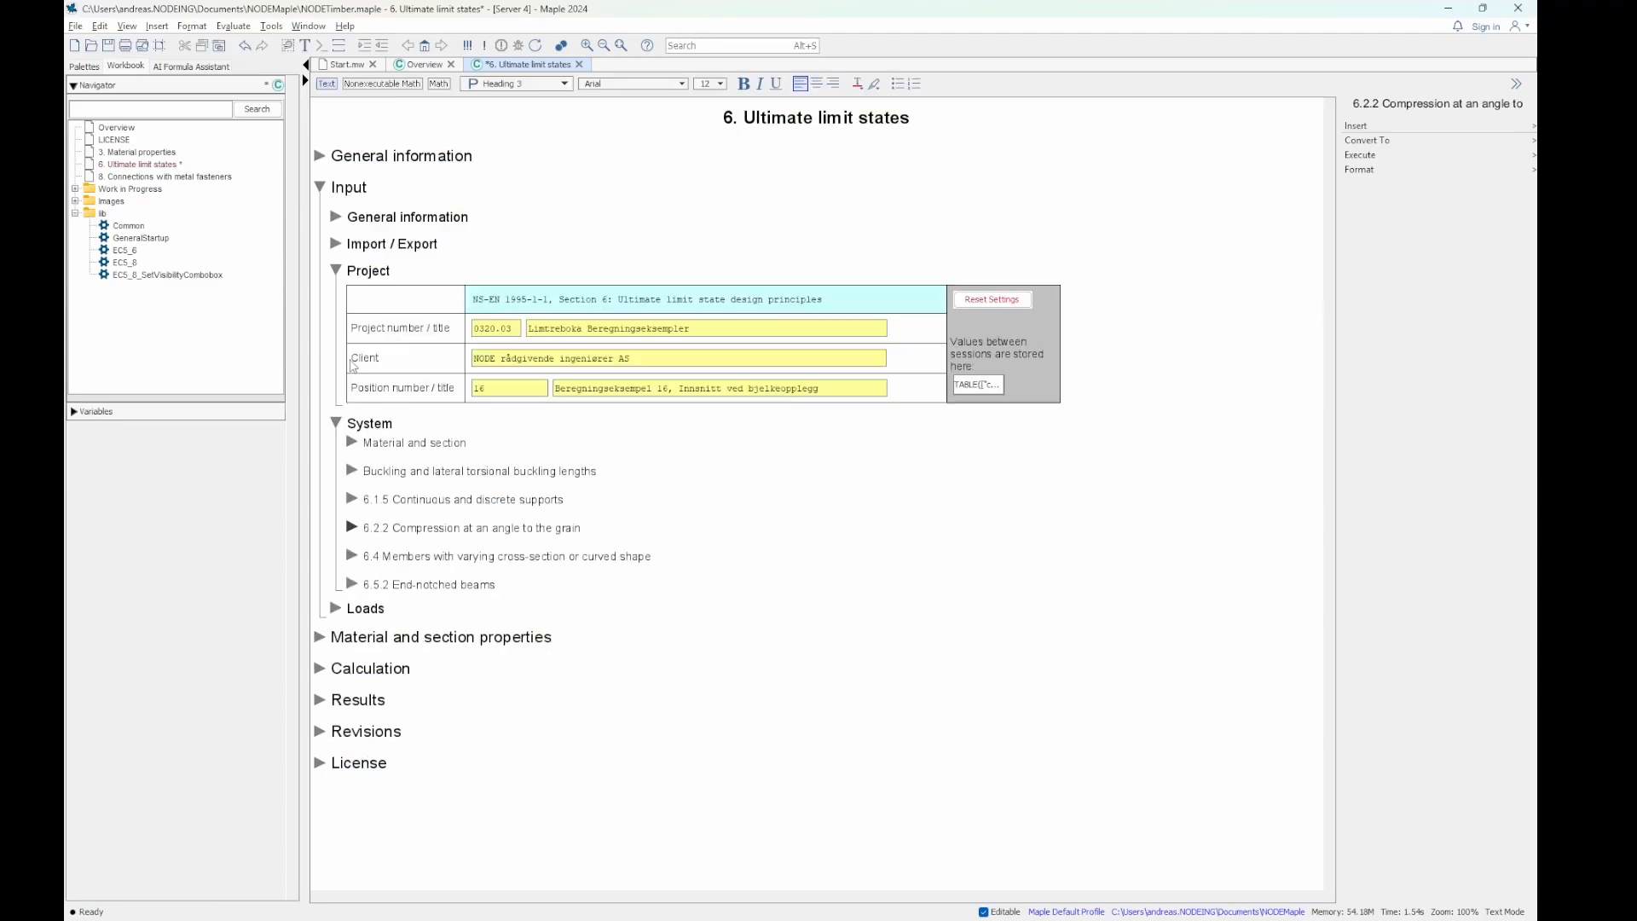
# - Expand 6.4 Members with varying cross-section or curved shape and examine its figures and beam inputs
pyautogui.click(352, 556)
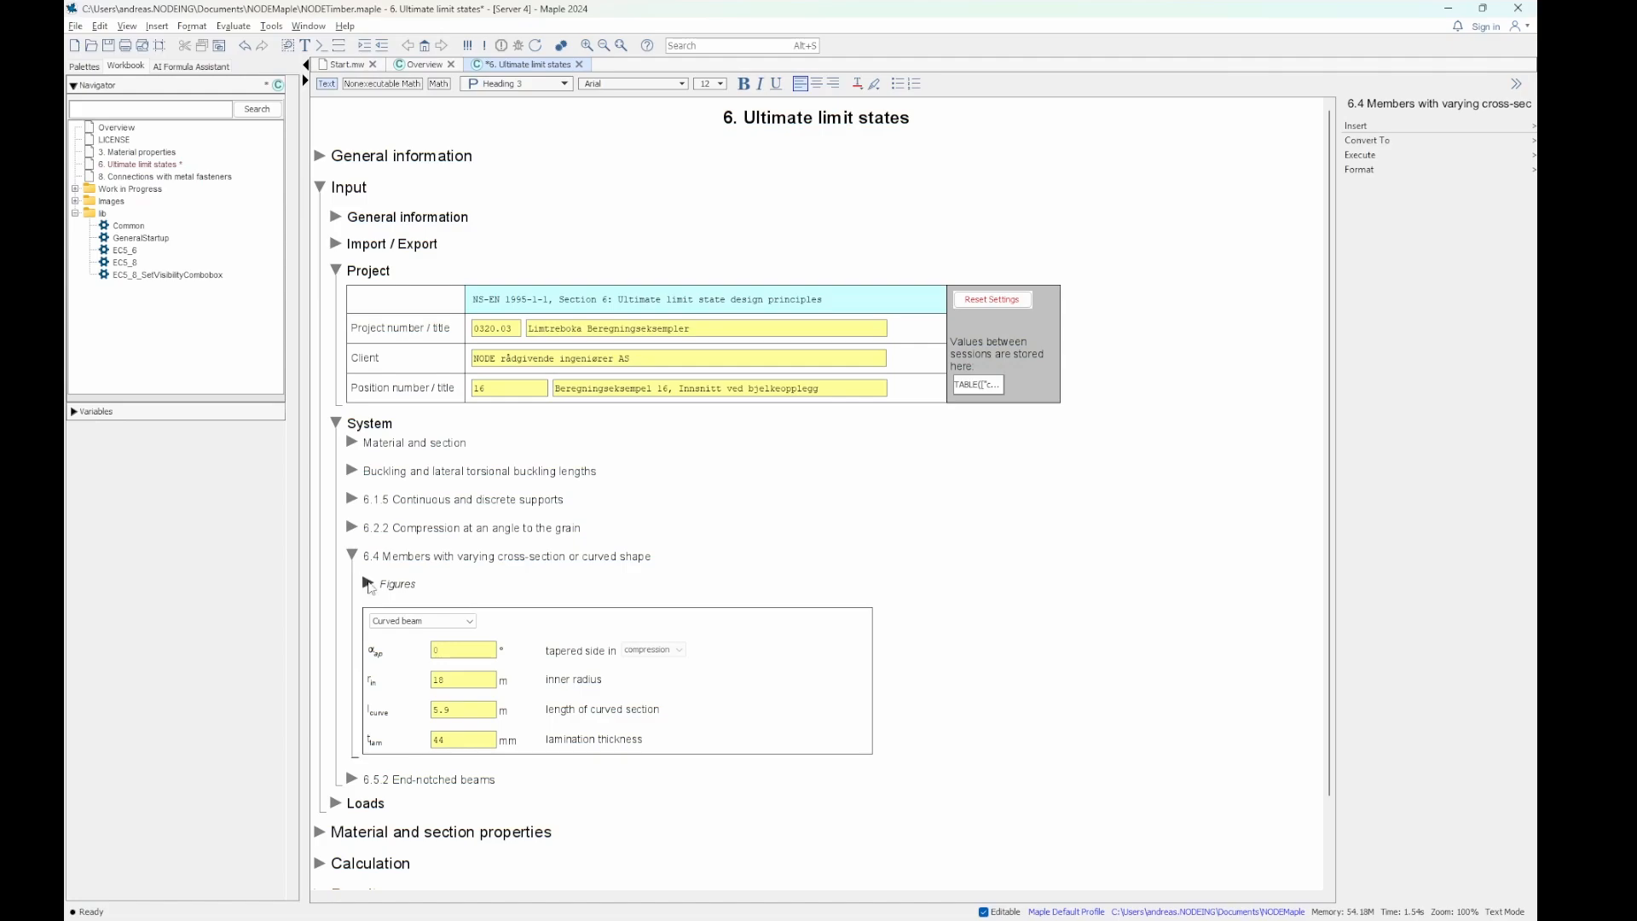
pyautogui.click(367, 583)
pyautogui.scroll(-3, 884, 487)
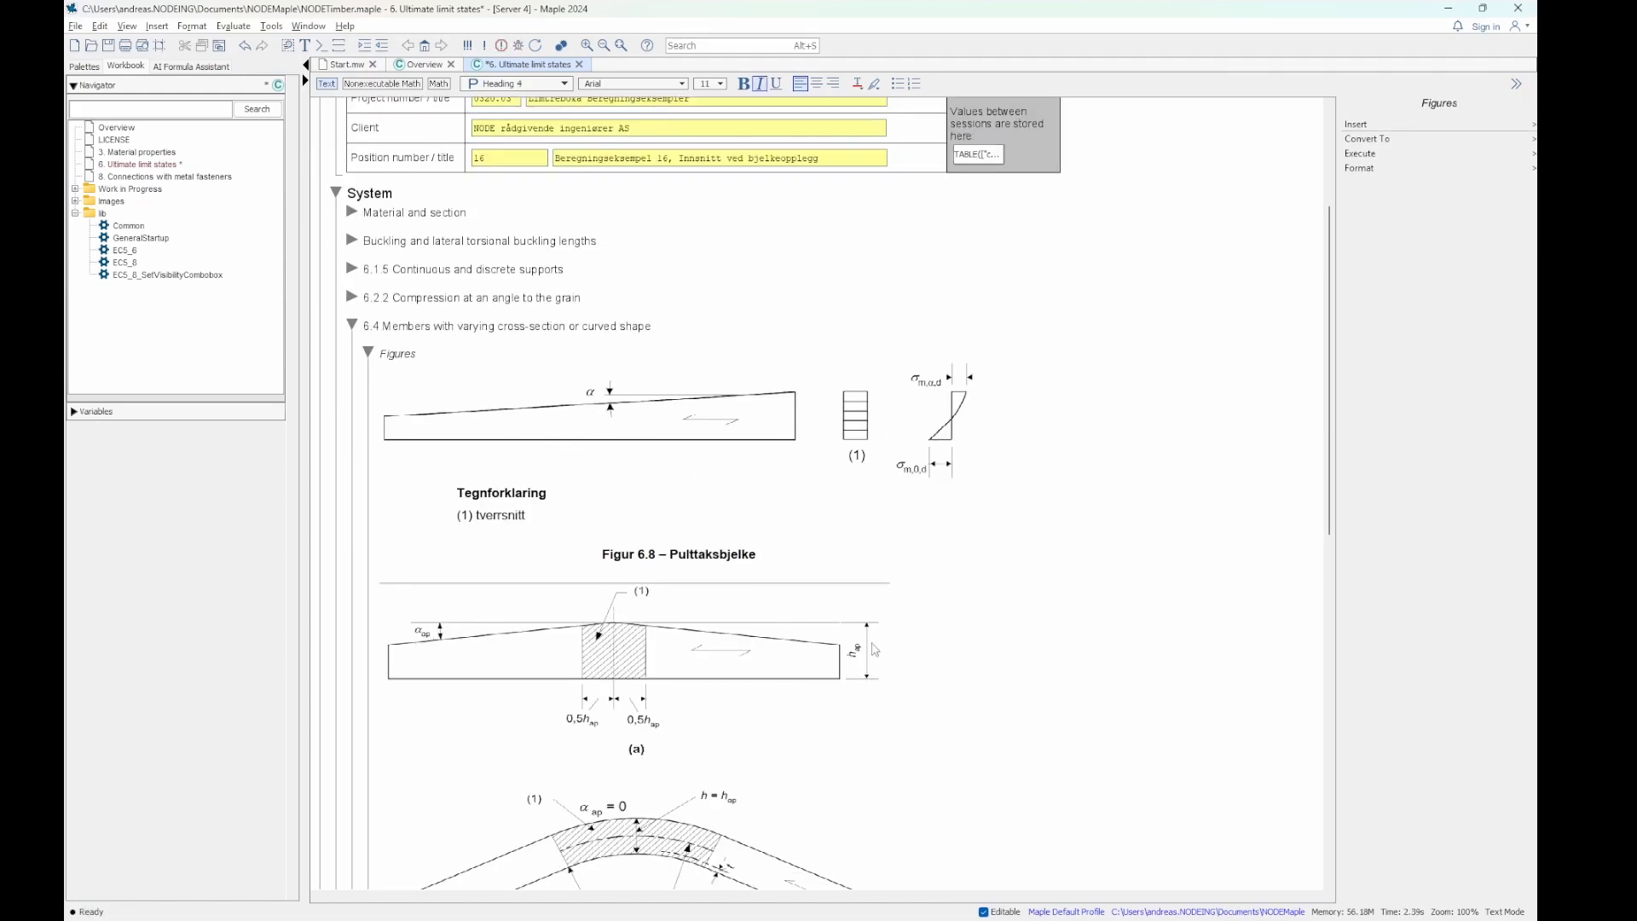
pyautogui.scroll(-3, 708, 570)
pyautogui.scroll(-5, 713, 558)
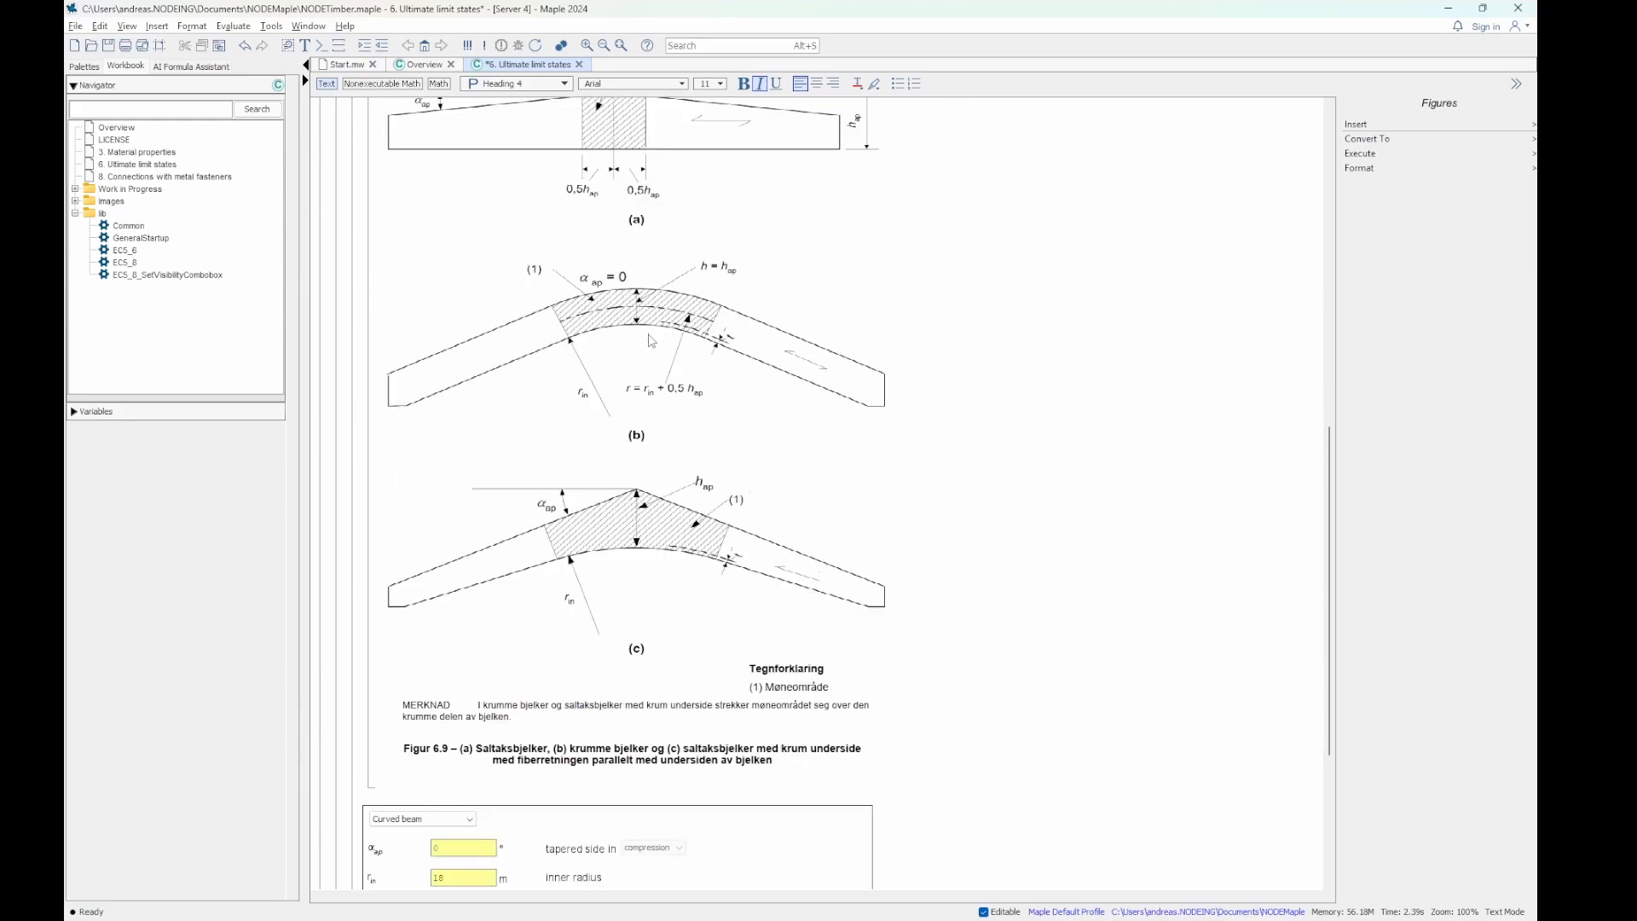
pyautogui.scroll(-4, 644, 358)
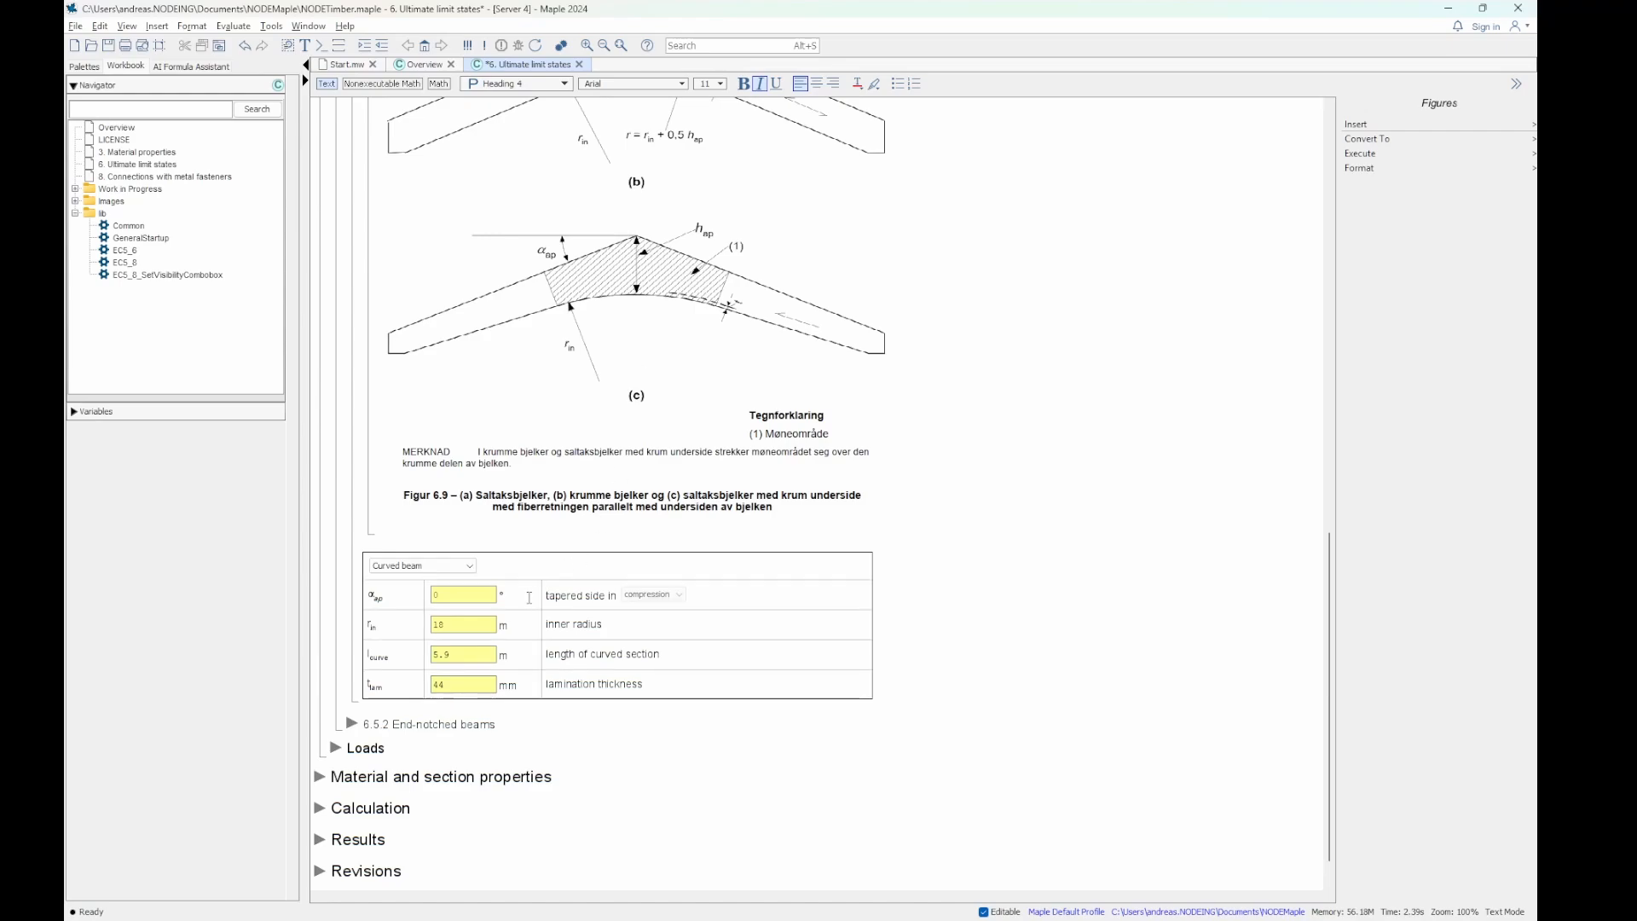
# - Try the Single tapered beam and Double tapered beam types in section 6.4
pyautogui.click(445, 567)
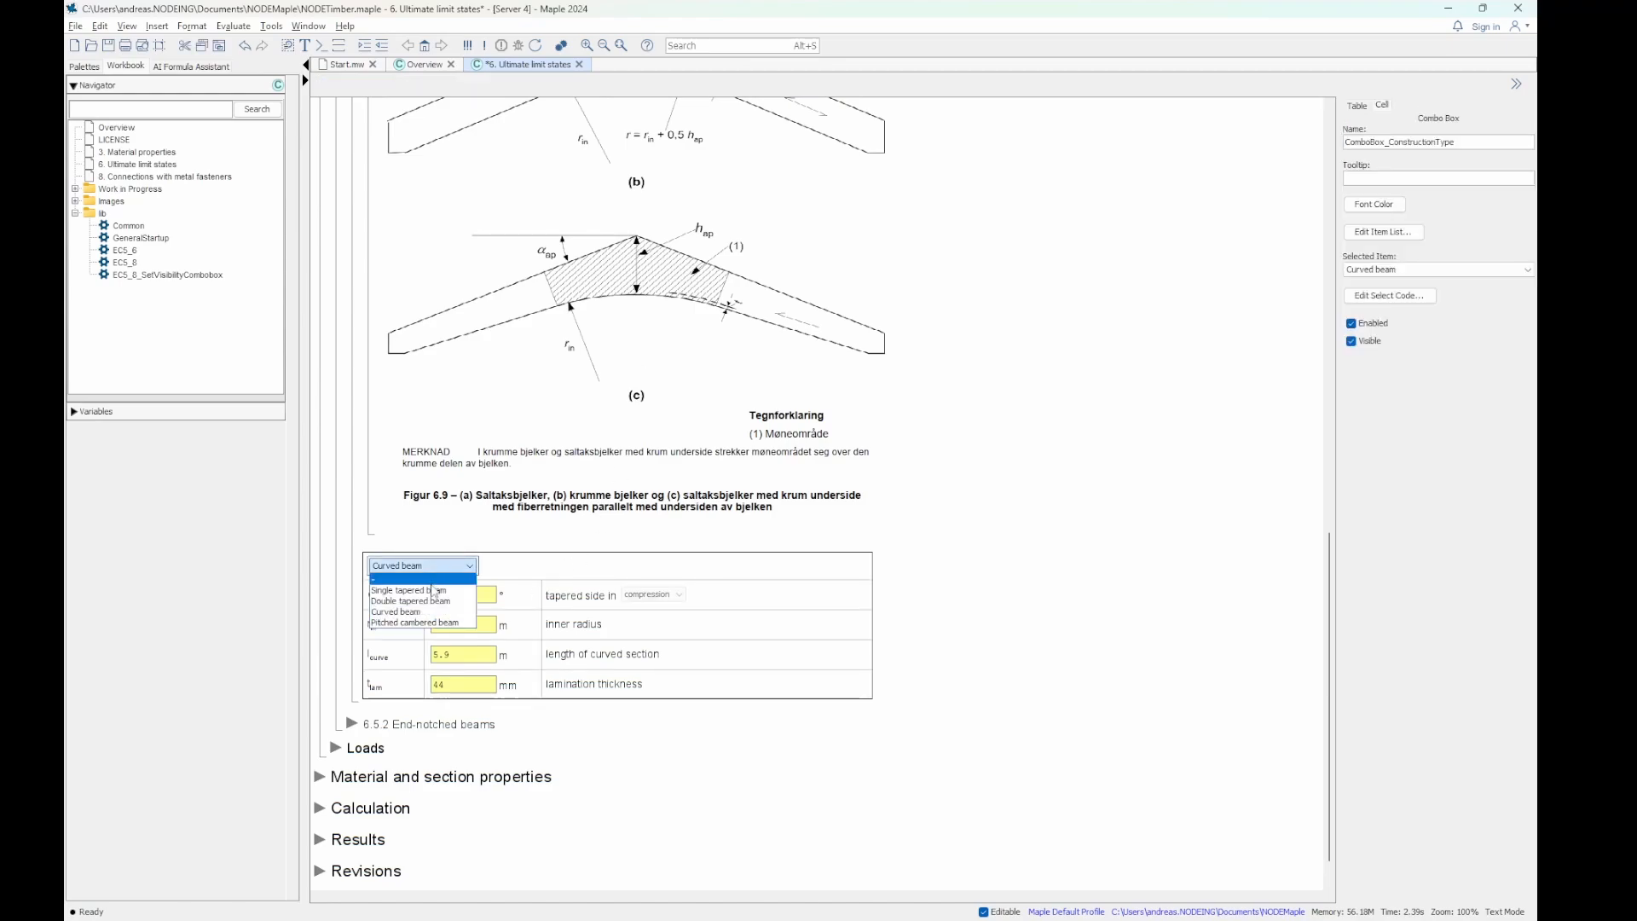
pyautogui.click(434, 591)
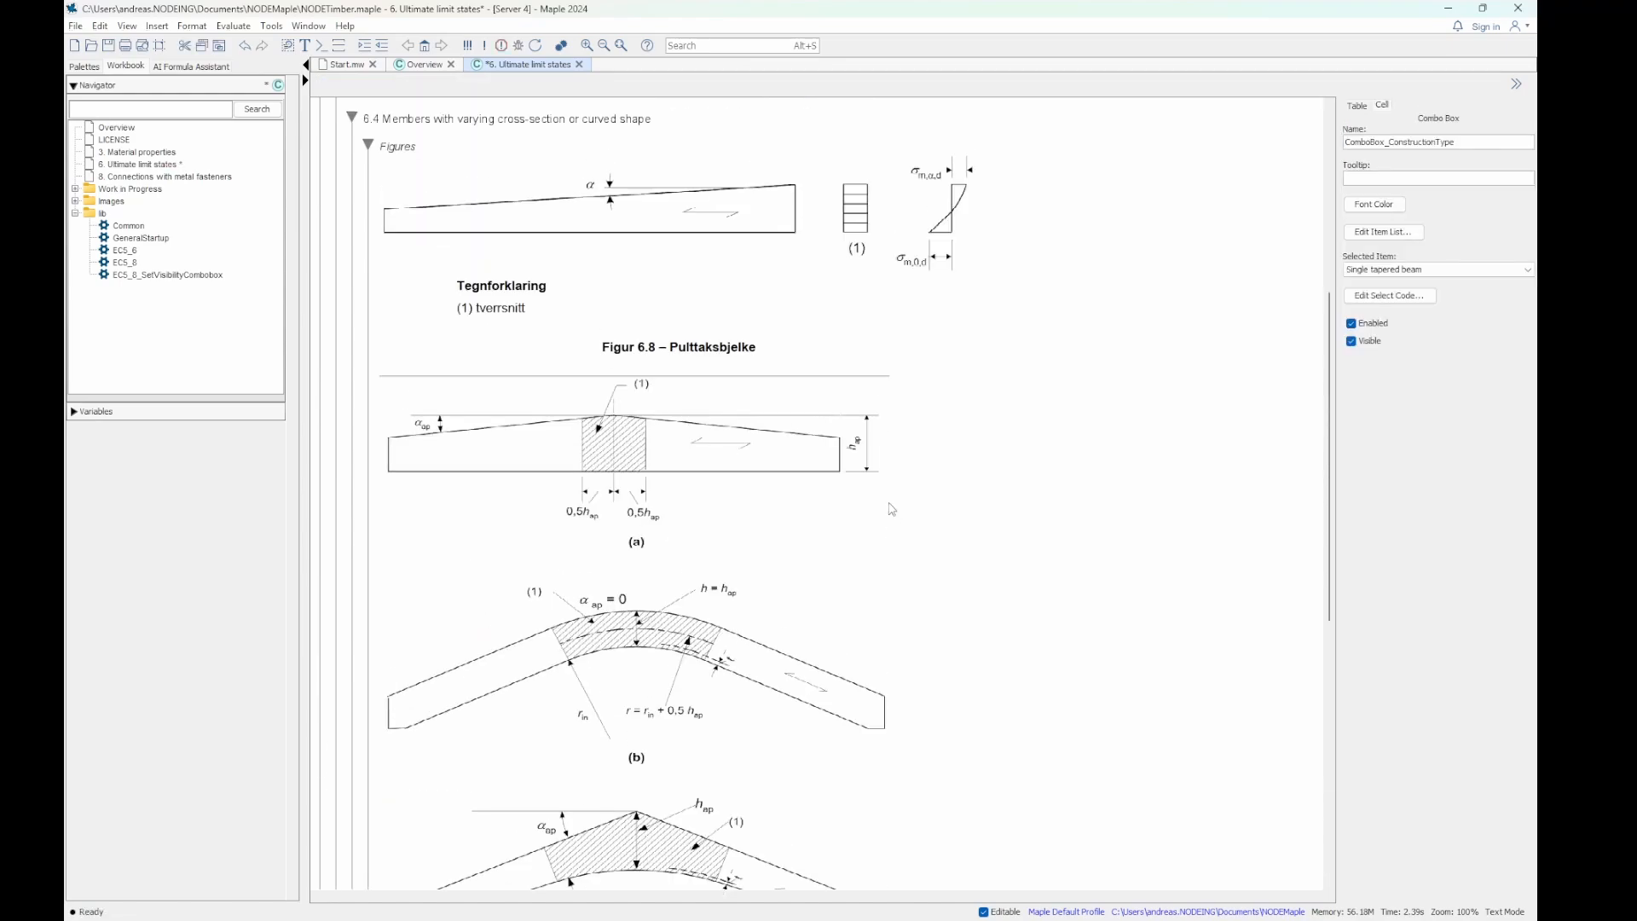
pyautogui.scroll(-6, 697, 214)
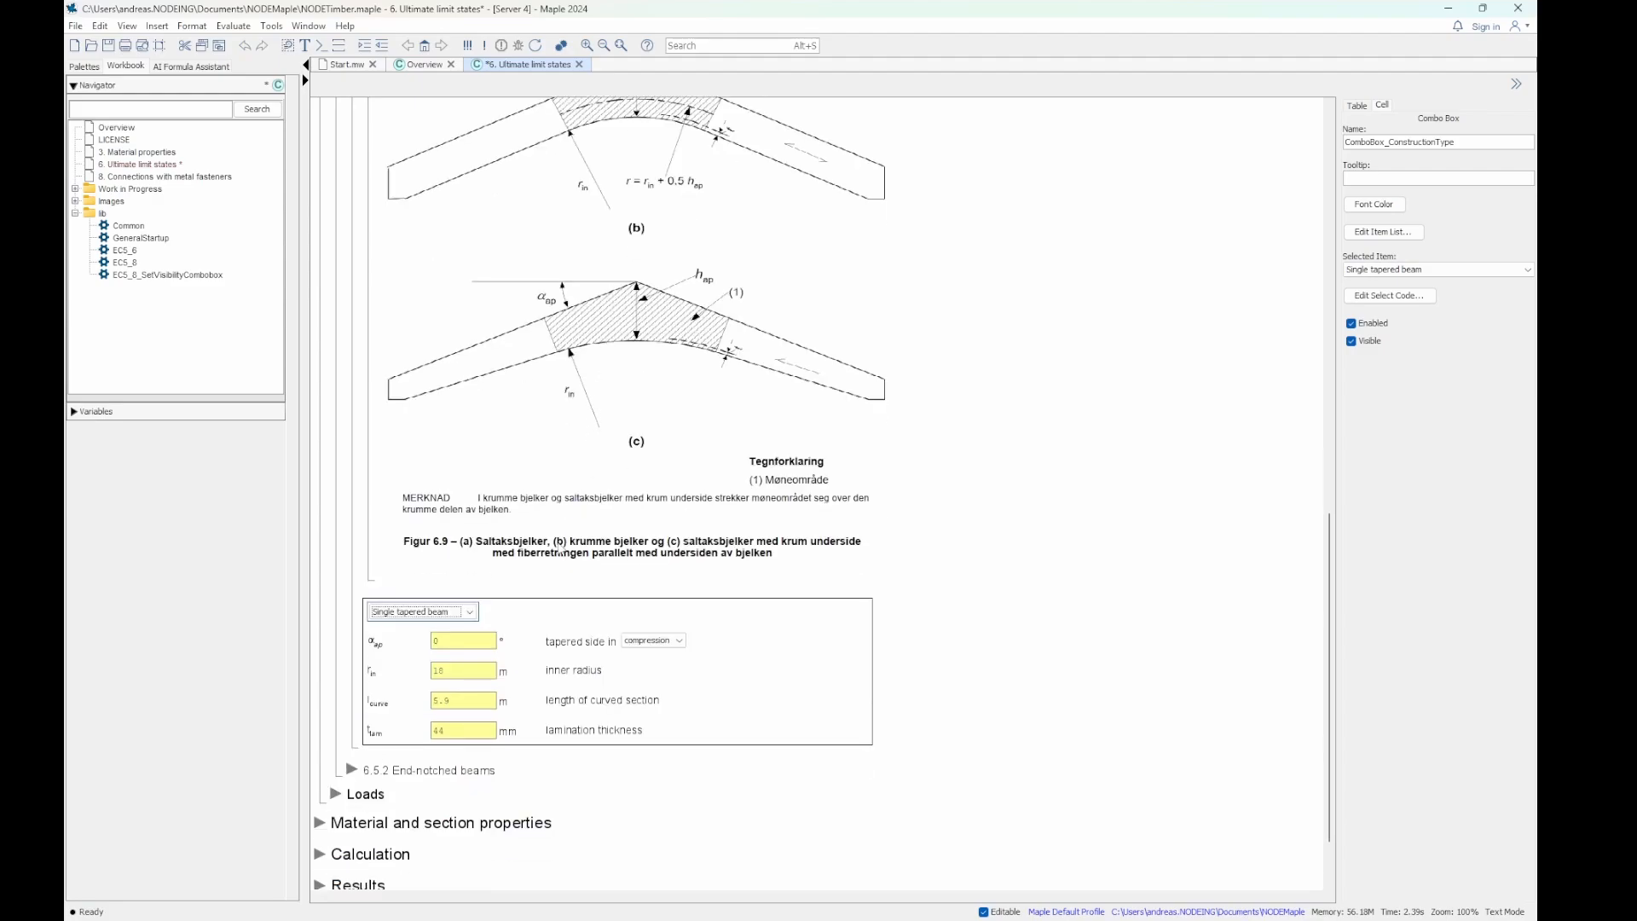
pyautogui.click(430, 612)
pyautogui.click(440, 647)
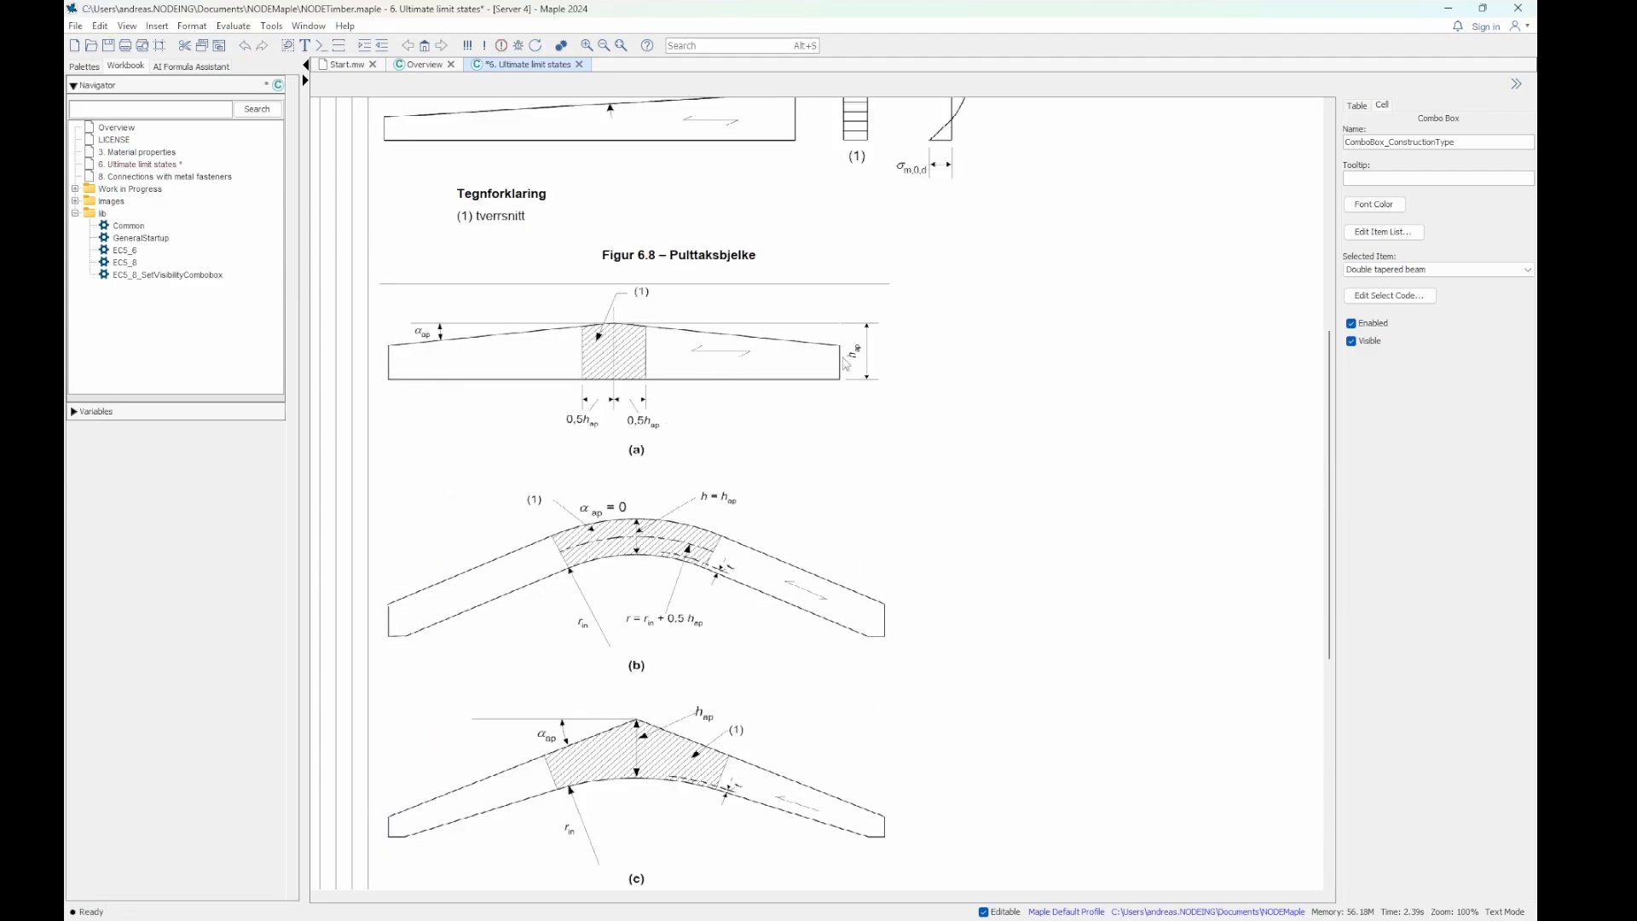
# - Set the beam type in section 6.4 to Curved beam
pyautogui.scroll(-5, 840, 400)
pyautogui.click(453, 590)
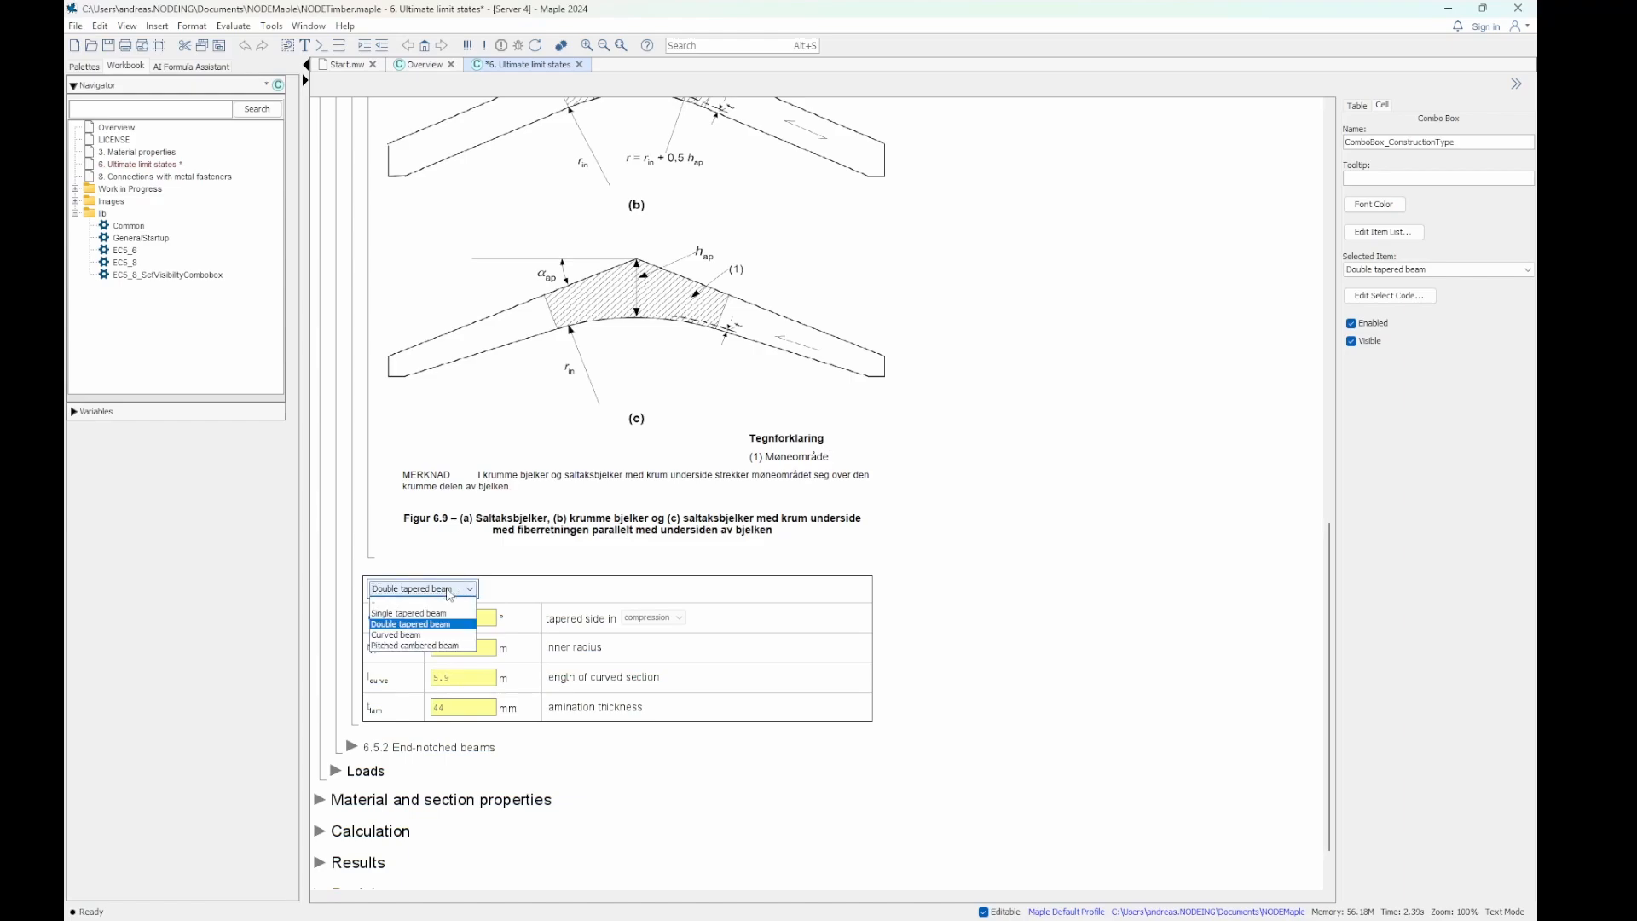
pyautogui.click(440, 635)
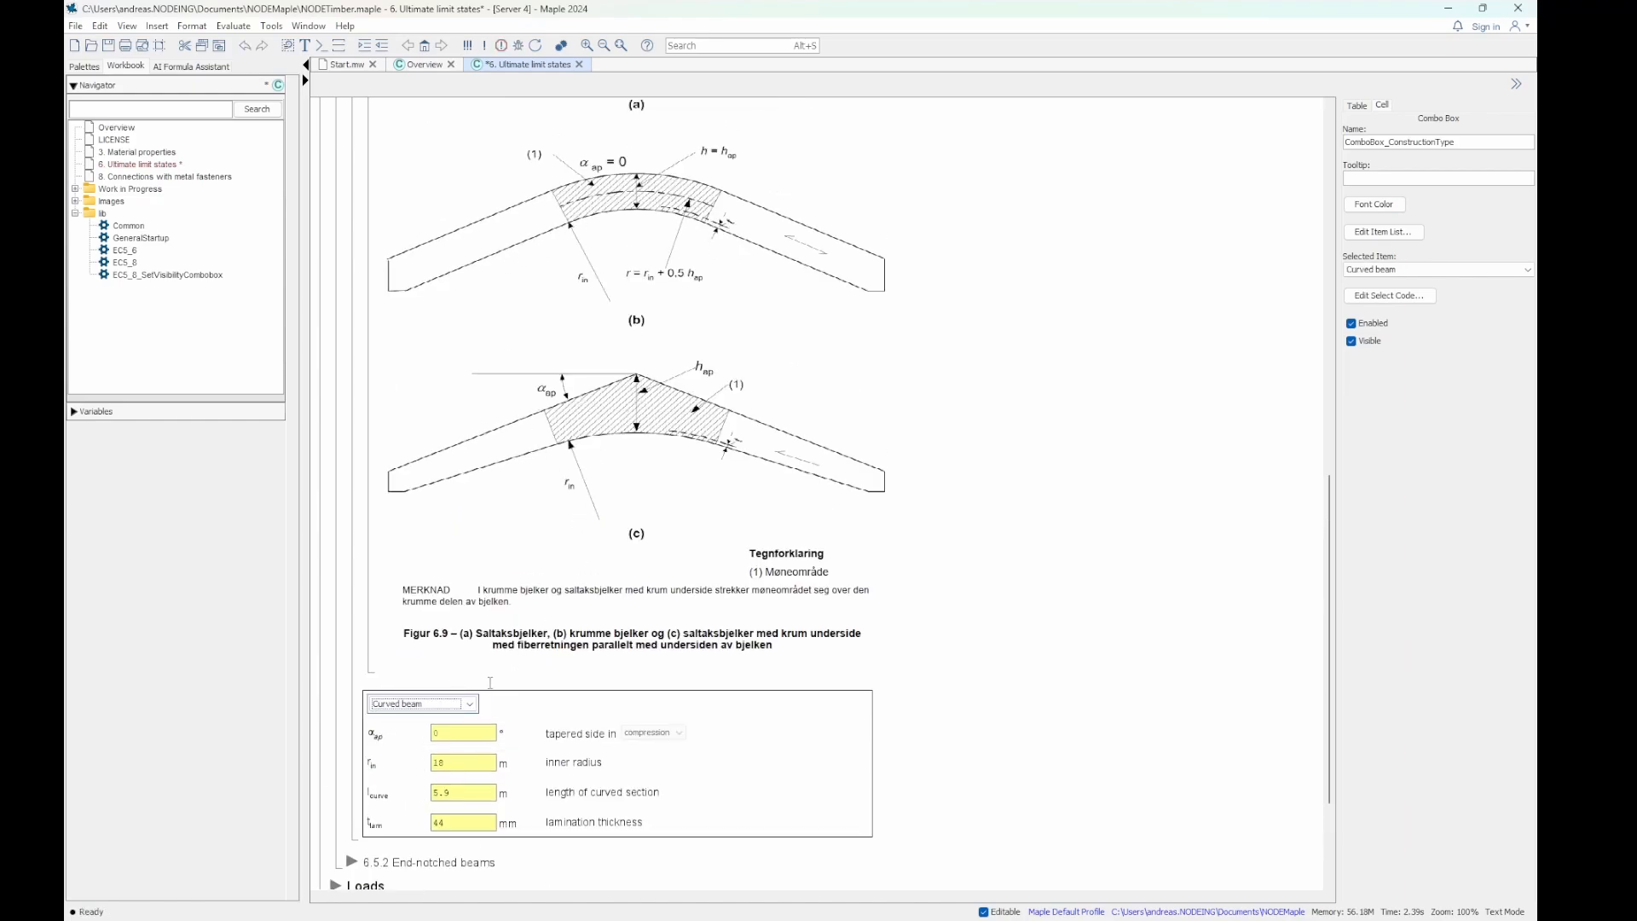
# - Set the beam type in section 6.4 to Pitched cambered beam and compare it with the figures
pyautogui.click(461, 704)
pyautogui.click(432, 762)
pyautogui.scroll(10, 678, 503)
pyautogui.scroll(-10, 617, 462)
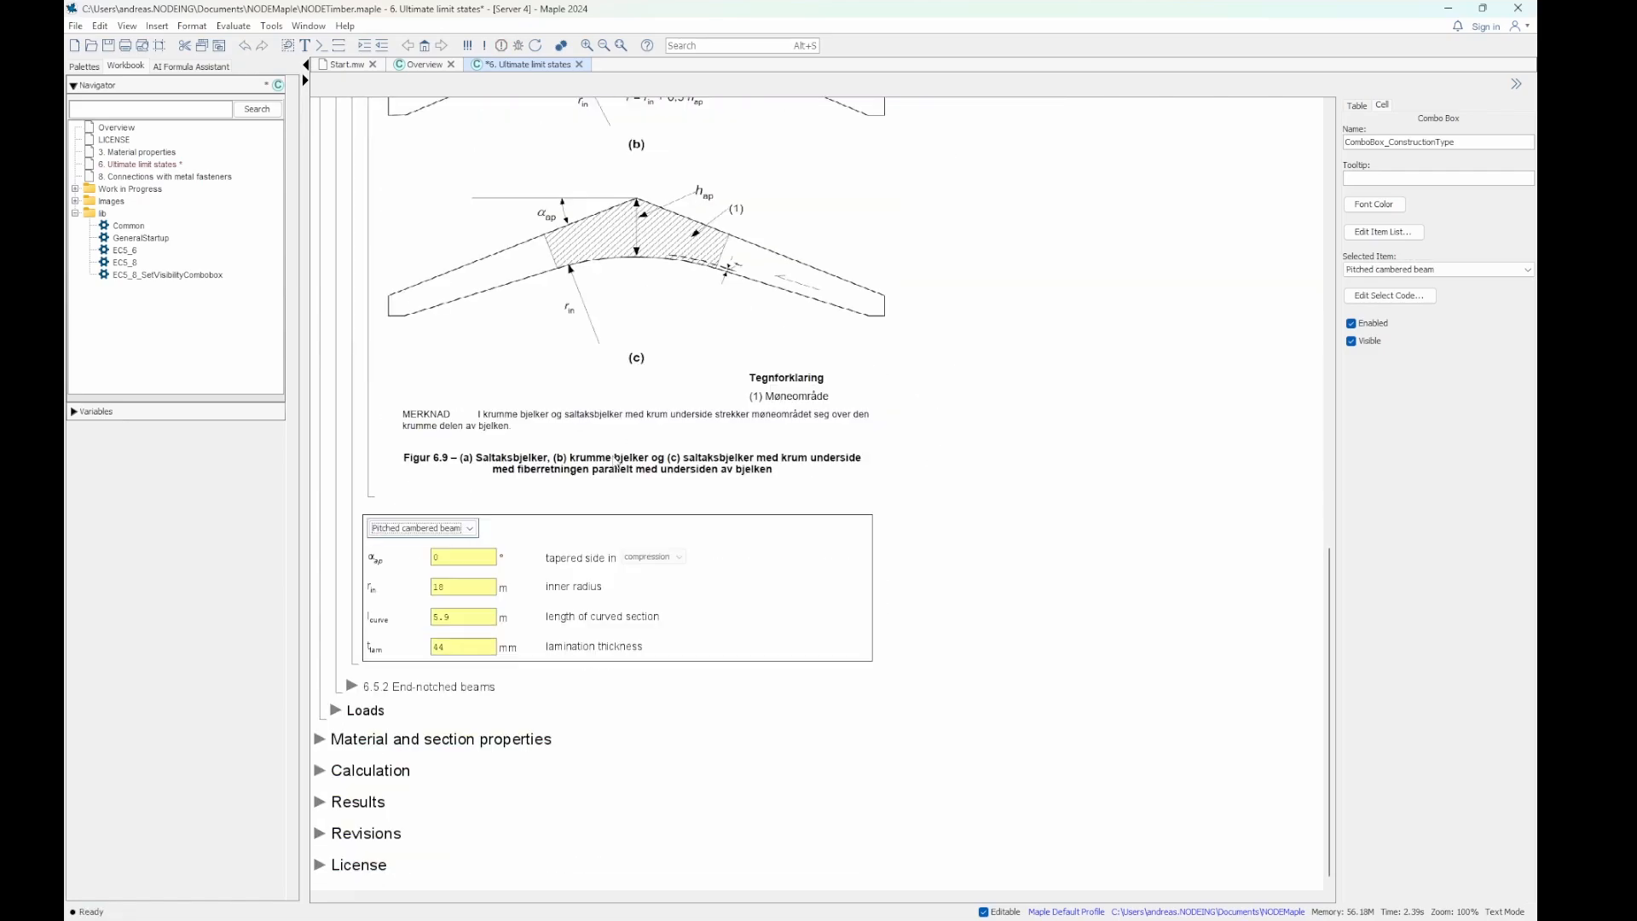
# - Reset the beam type in section 6.4 to the blank "-" option and collapse the Figures subsection
pyautogui.click(469, 528)
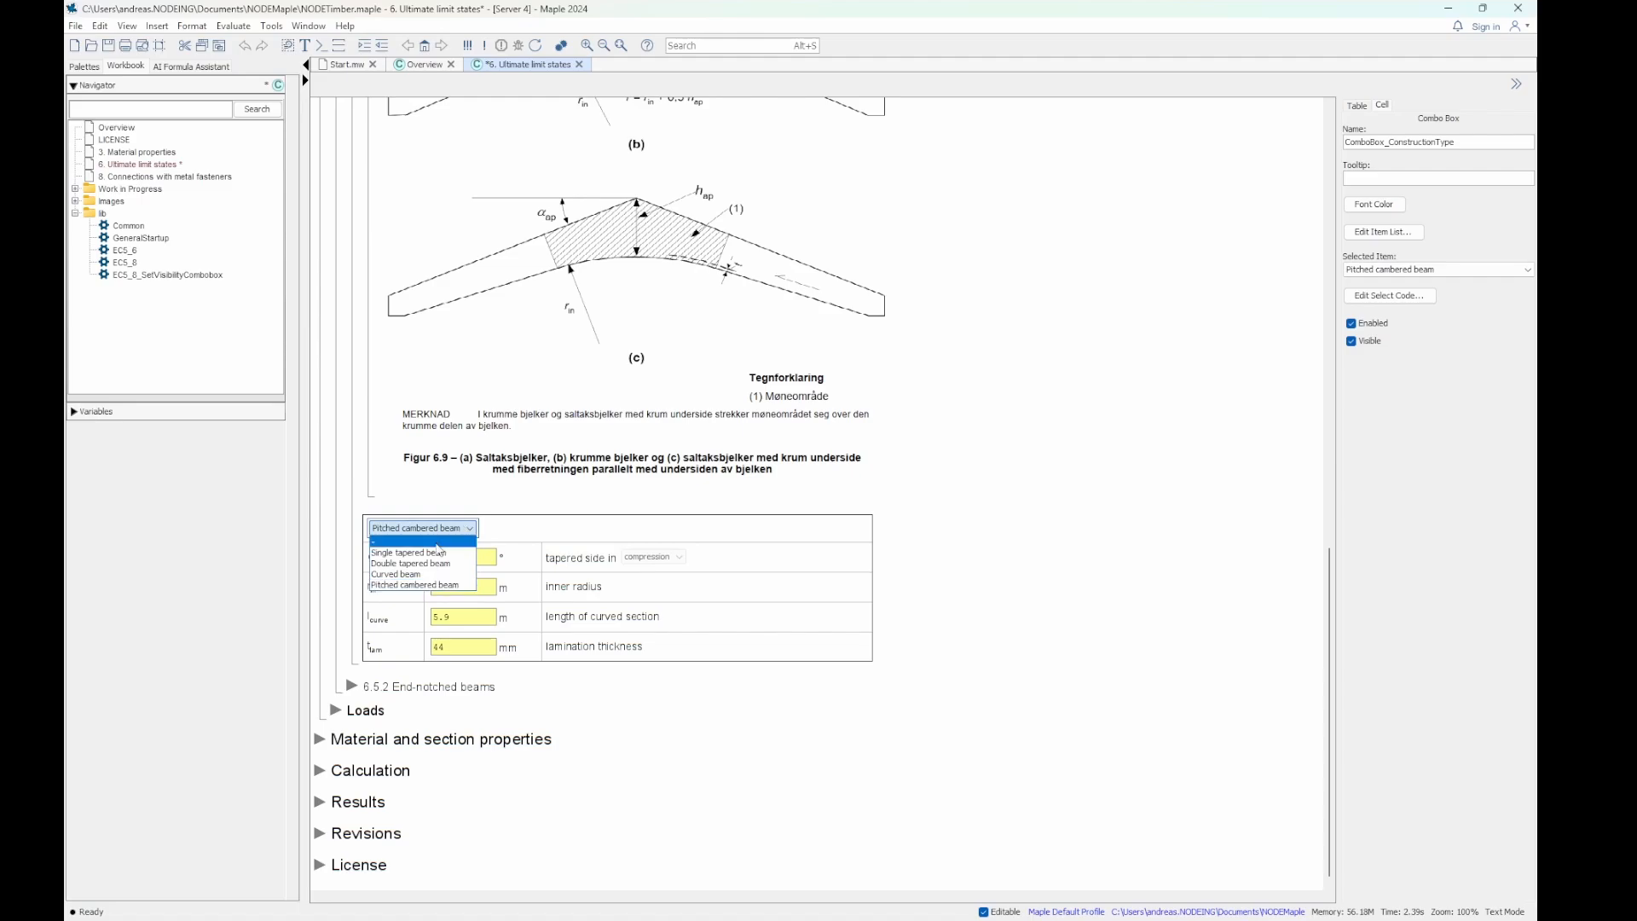
pyautogui.click(437, 543)
pyautogui.click(426, 313)
pyautogui.scroll(5, 426, 312)
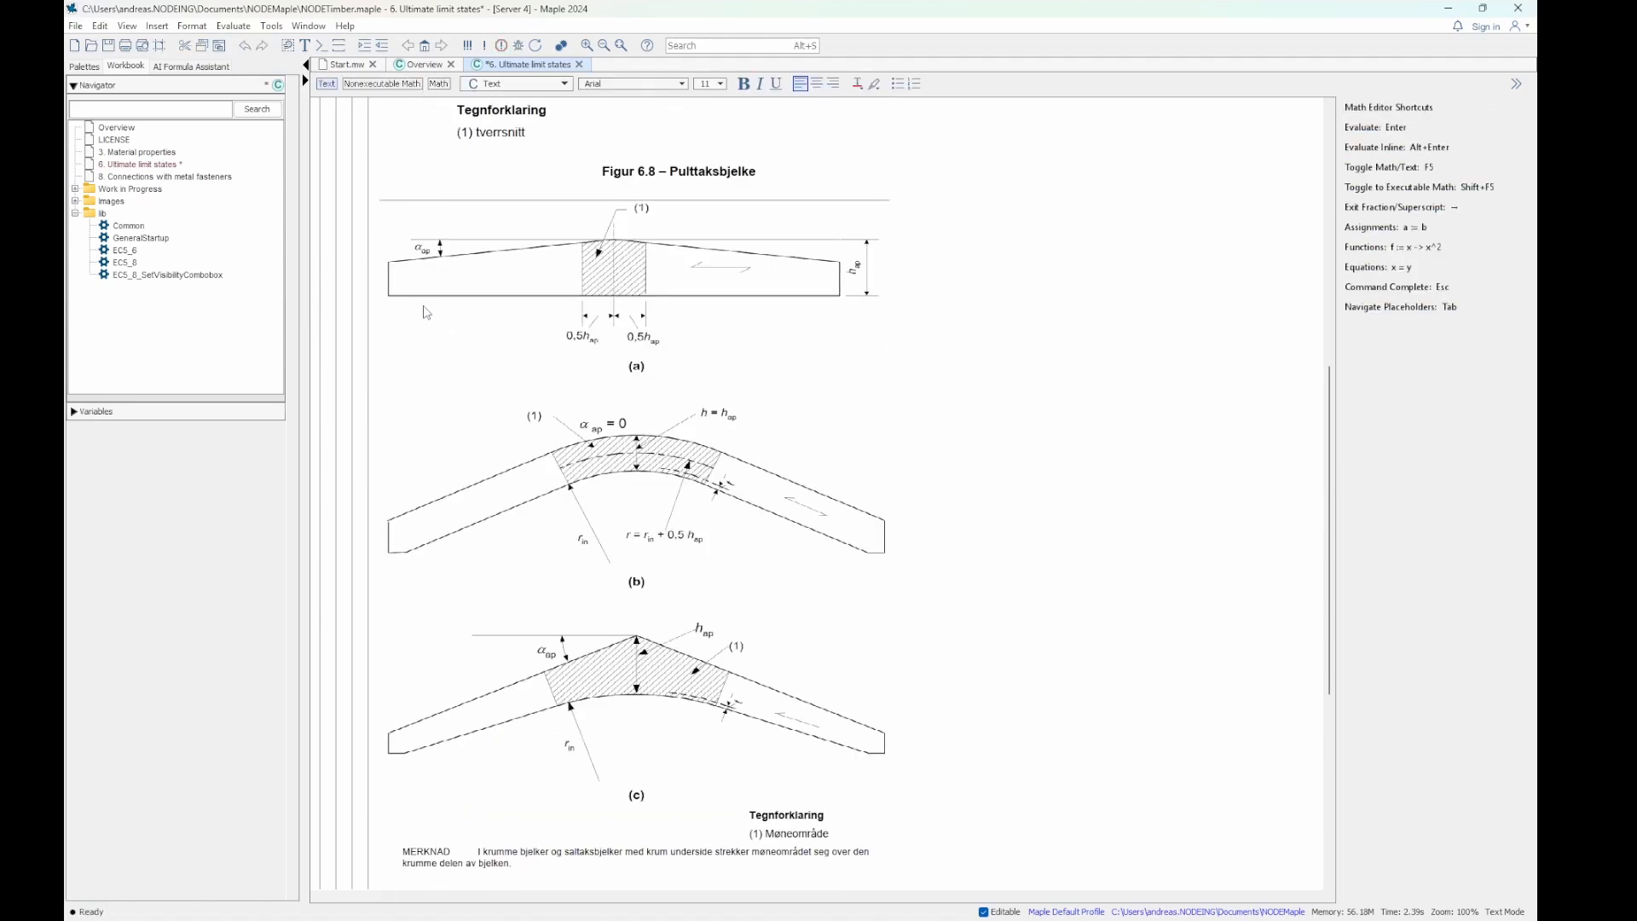
pyautogui.scroll(4, 427, 313)
pyautogui.click(372, 227)
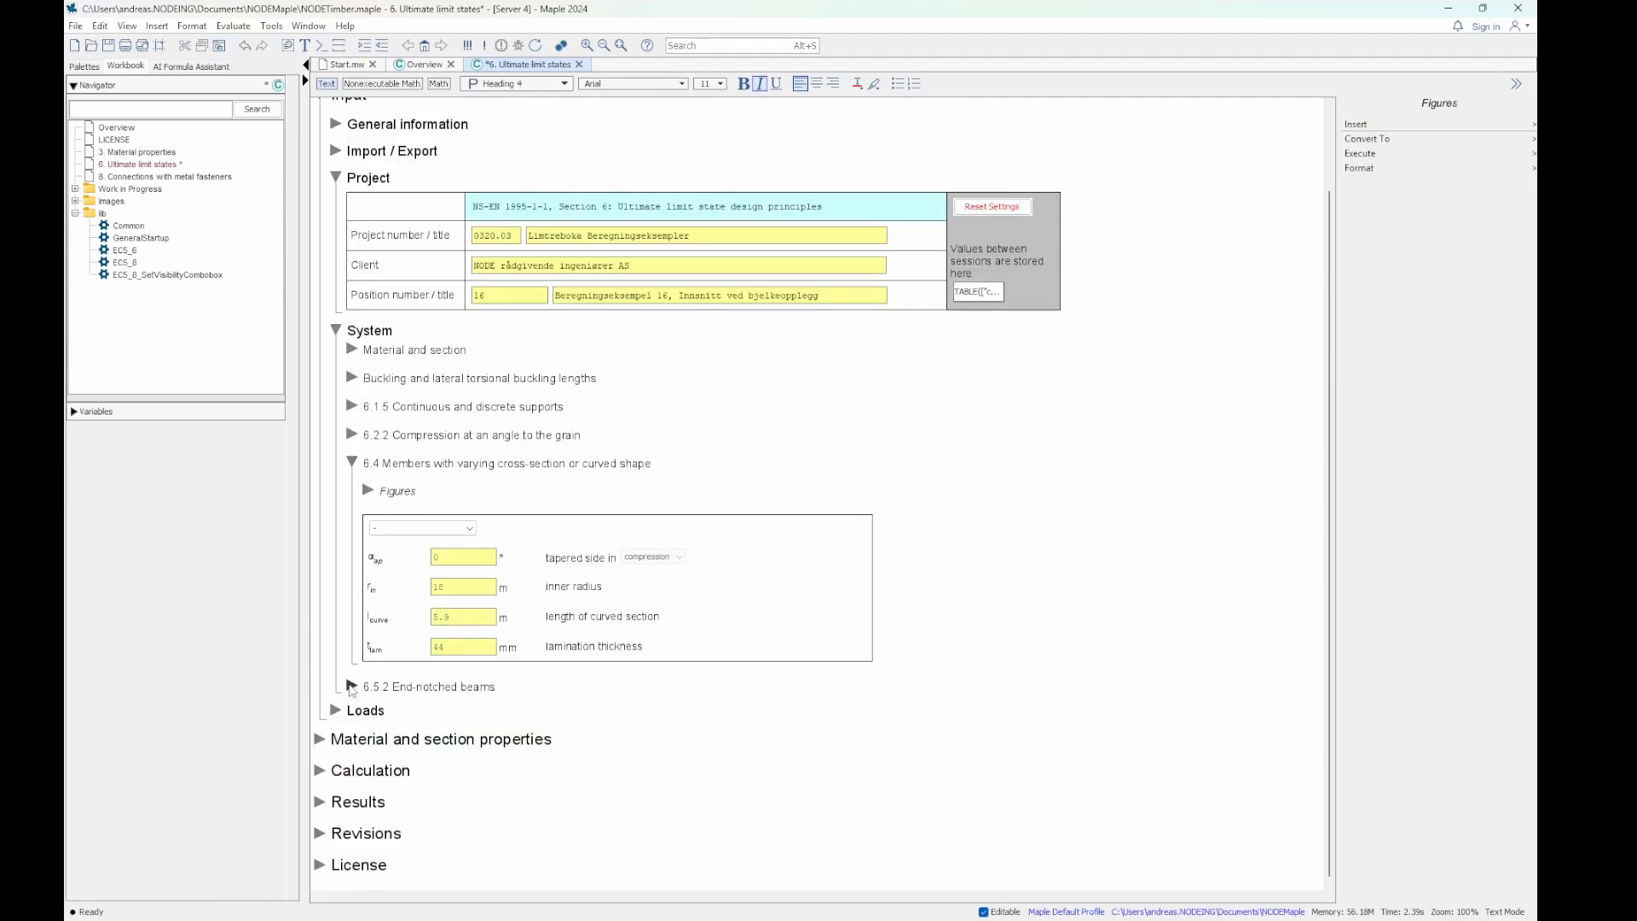
# - Expand 6.5.2 End-notched beams and collapse 6.4 Members with varying cross-section or curved shape
pyautogui.click(352, 687)
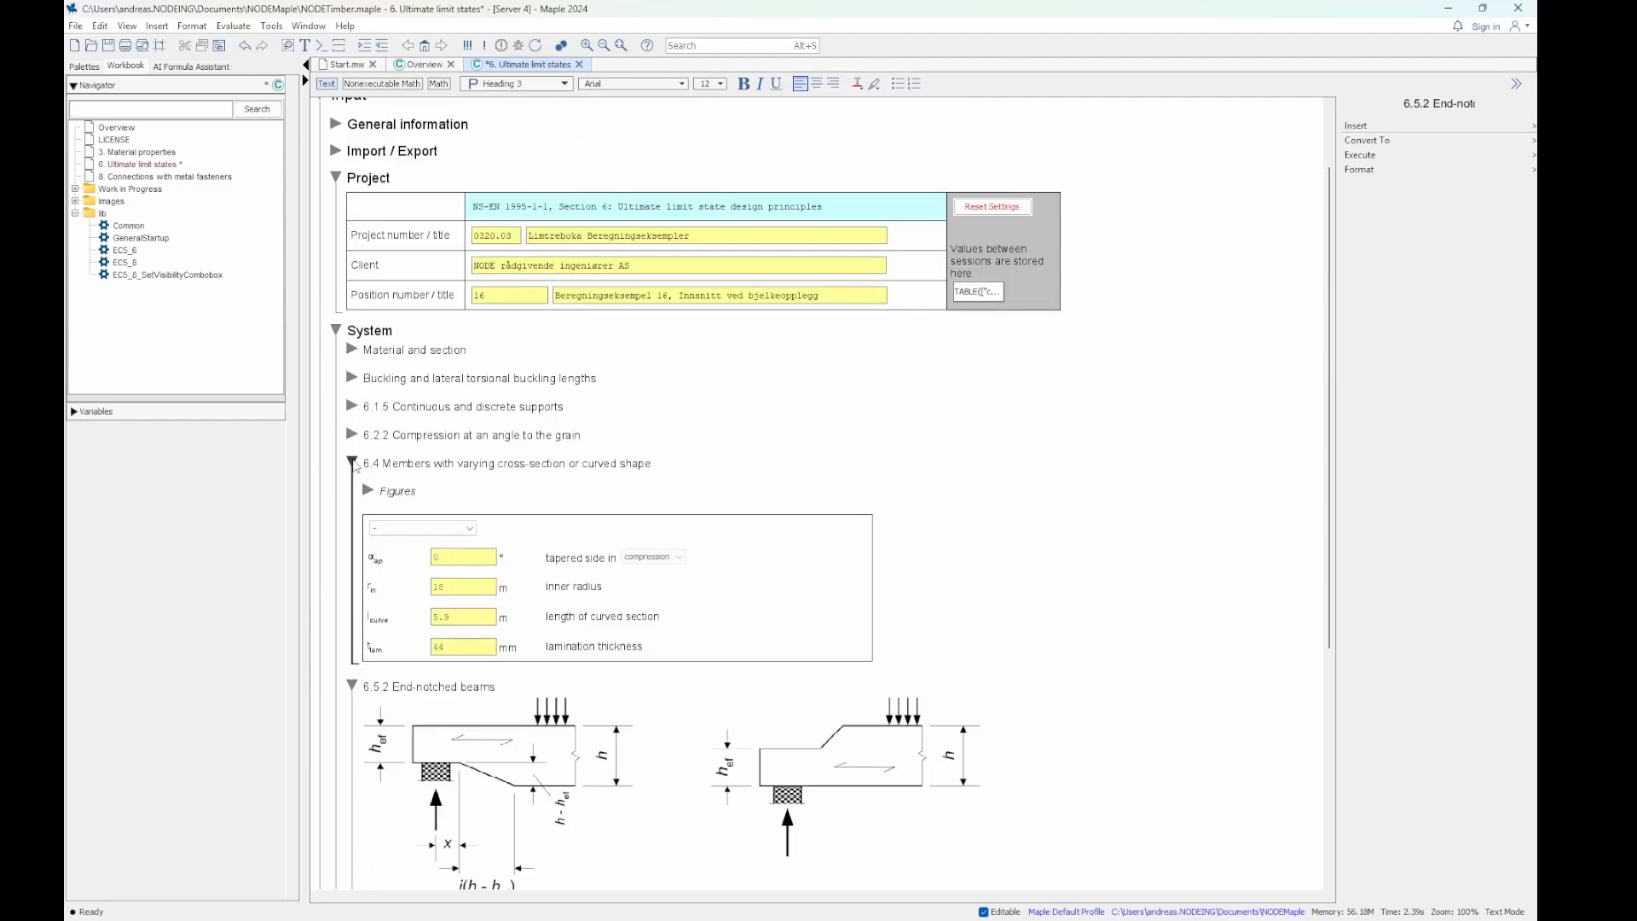
pyautogui.click(352, 463)
pyautogui.scroll(-3, 376, 362)
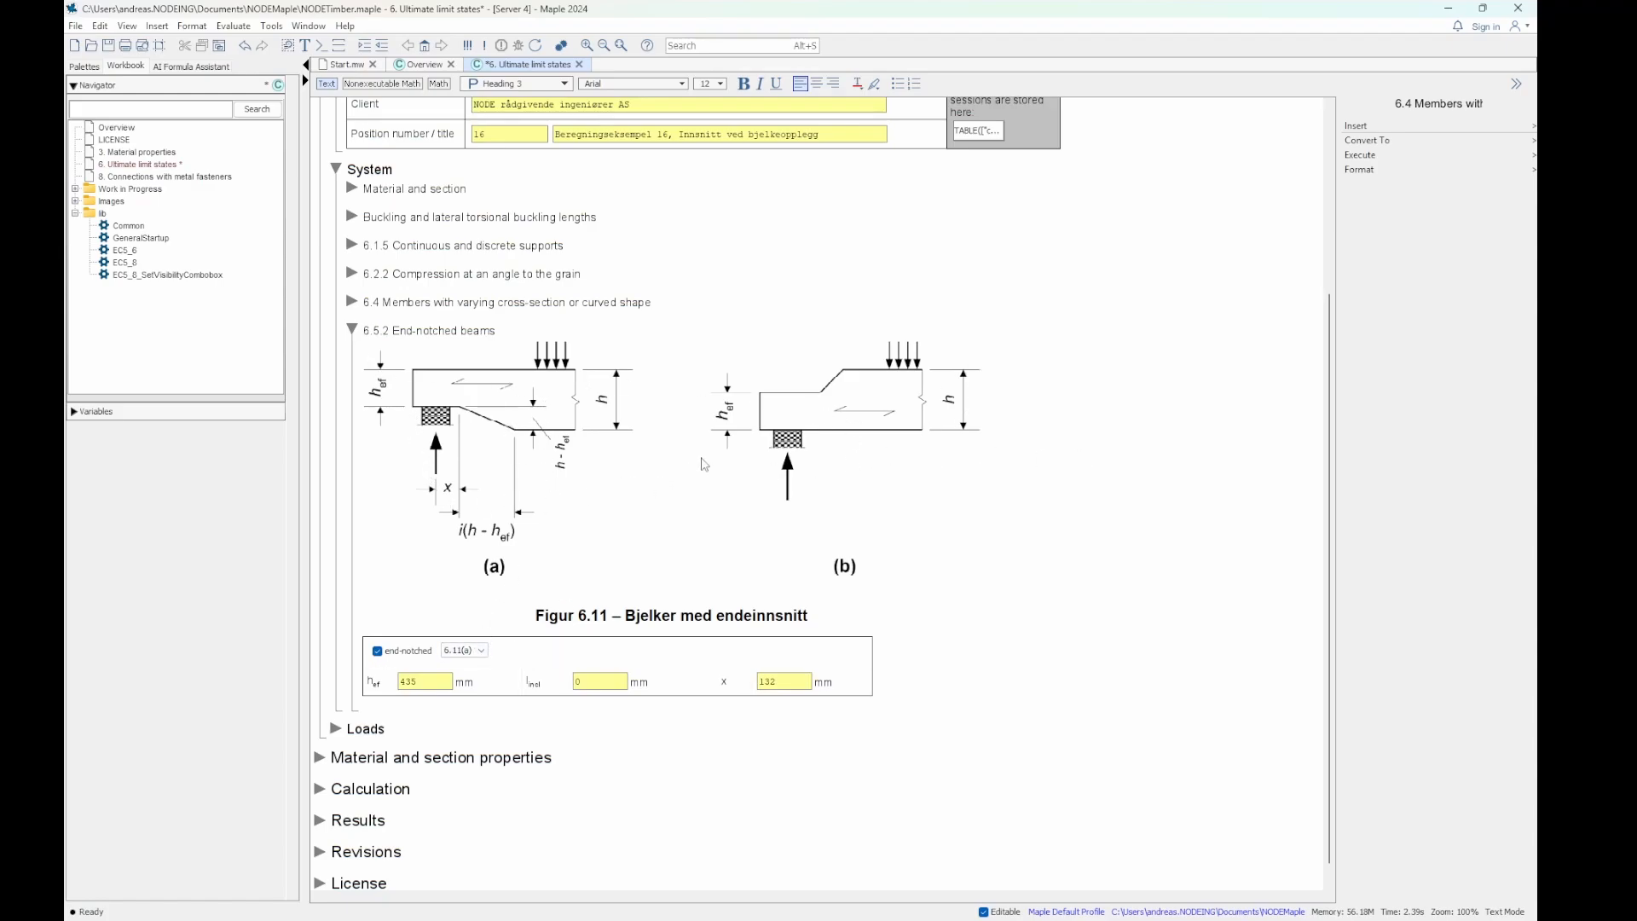
# - Try figure types 6.11(a) and 6.11(b) for the end-notched beam and collapse section 6.5.2
pyautogui.click(467, 651)
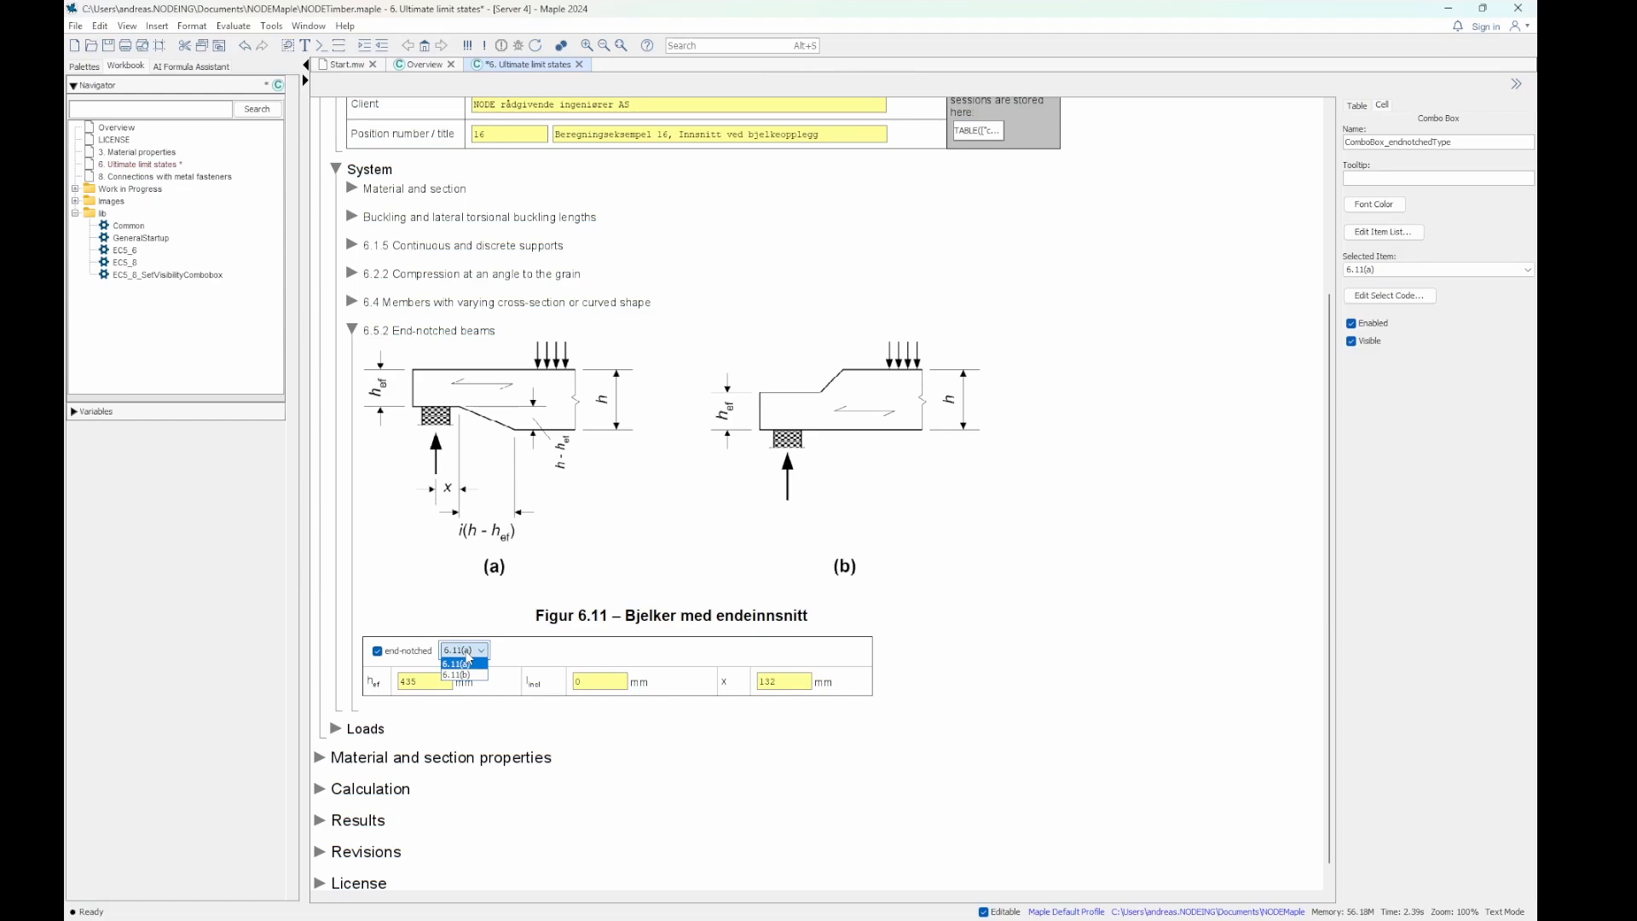
pyautogui.click(467, 662)
pyautogui.click(468, 652)
pyautogui.click(471, 673)
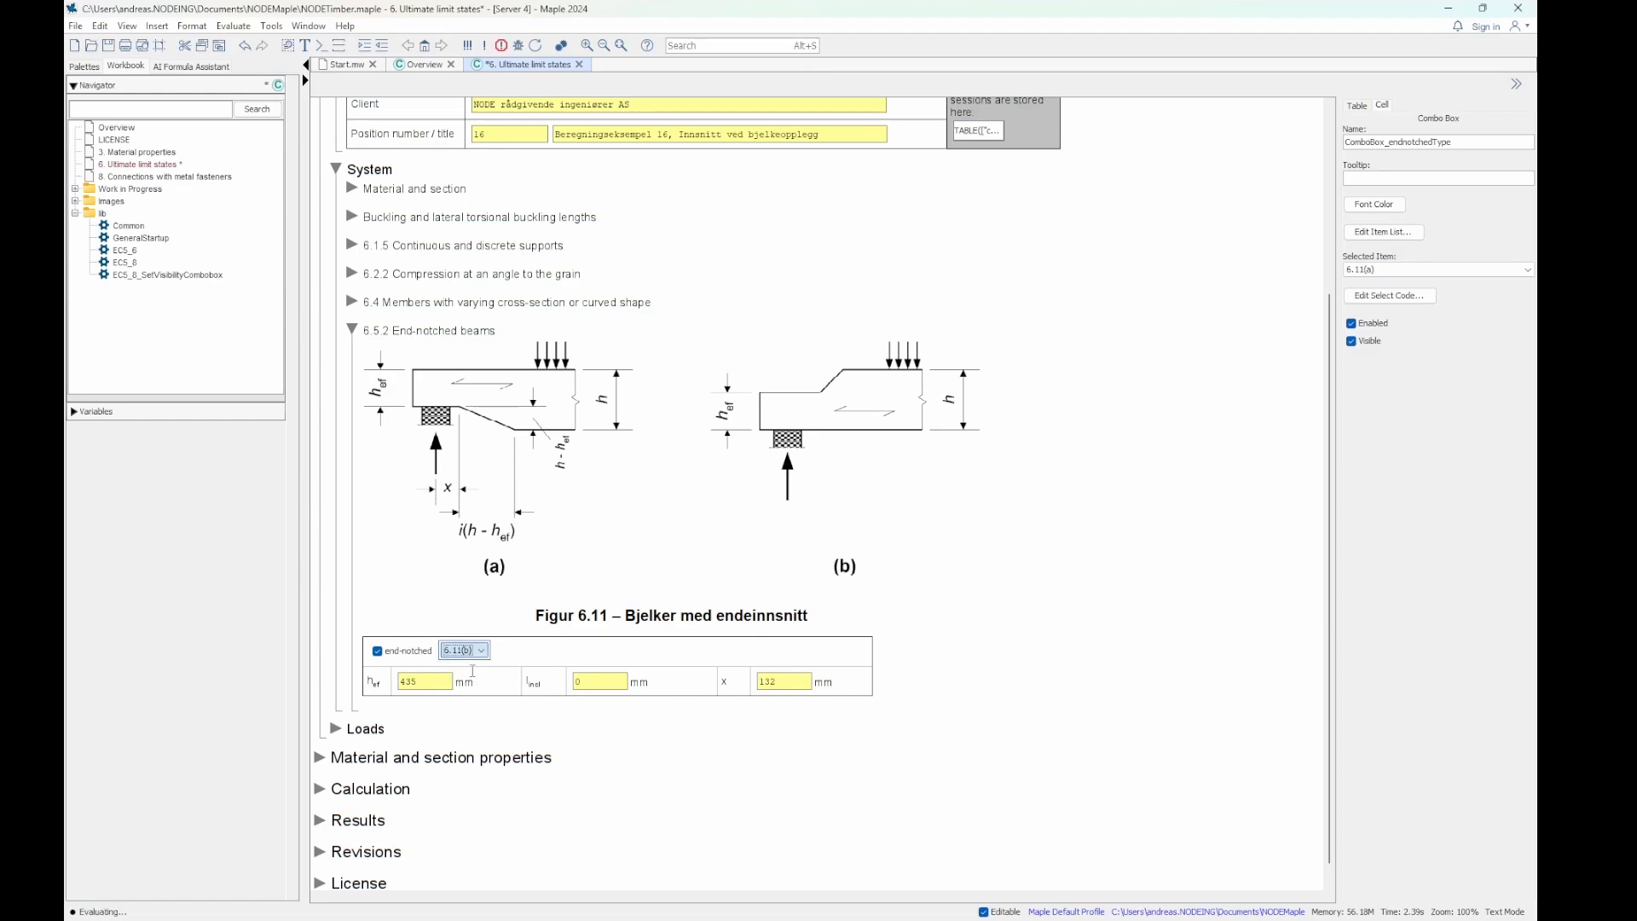
pyautogui.click(351, 330)
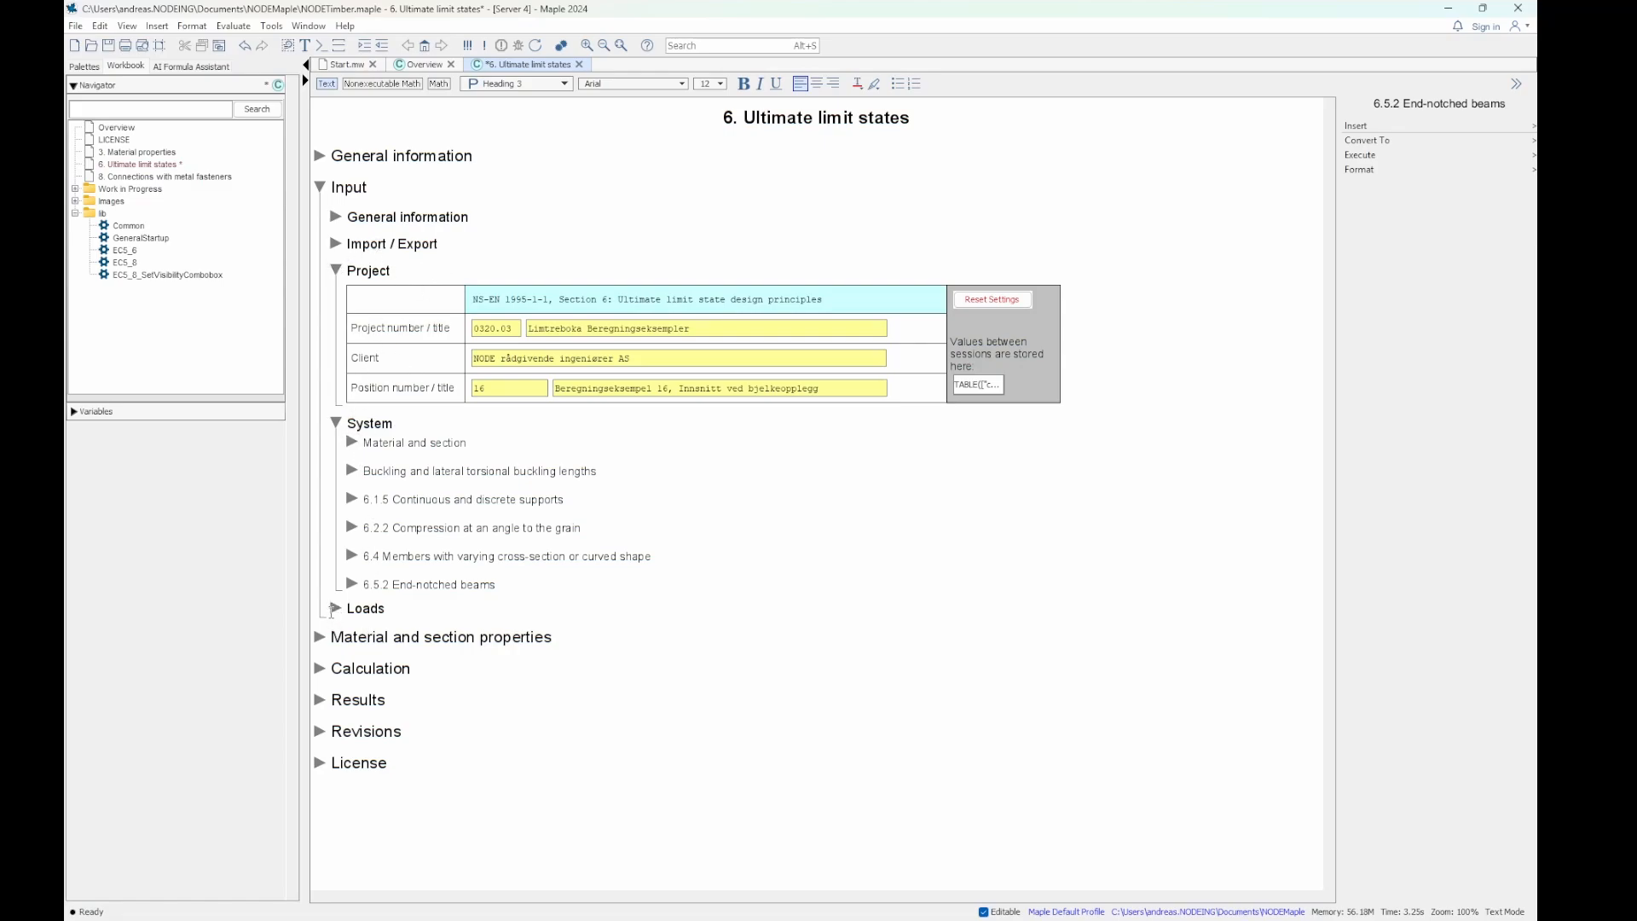
# - Expand the Loads section and collapse the Project and System sections
pyautogui.click(335, 608)
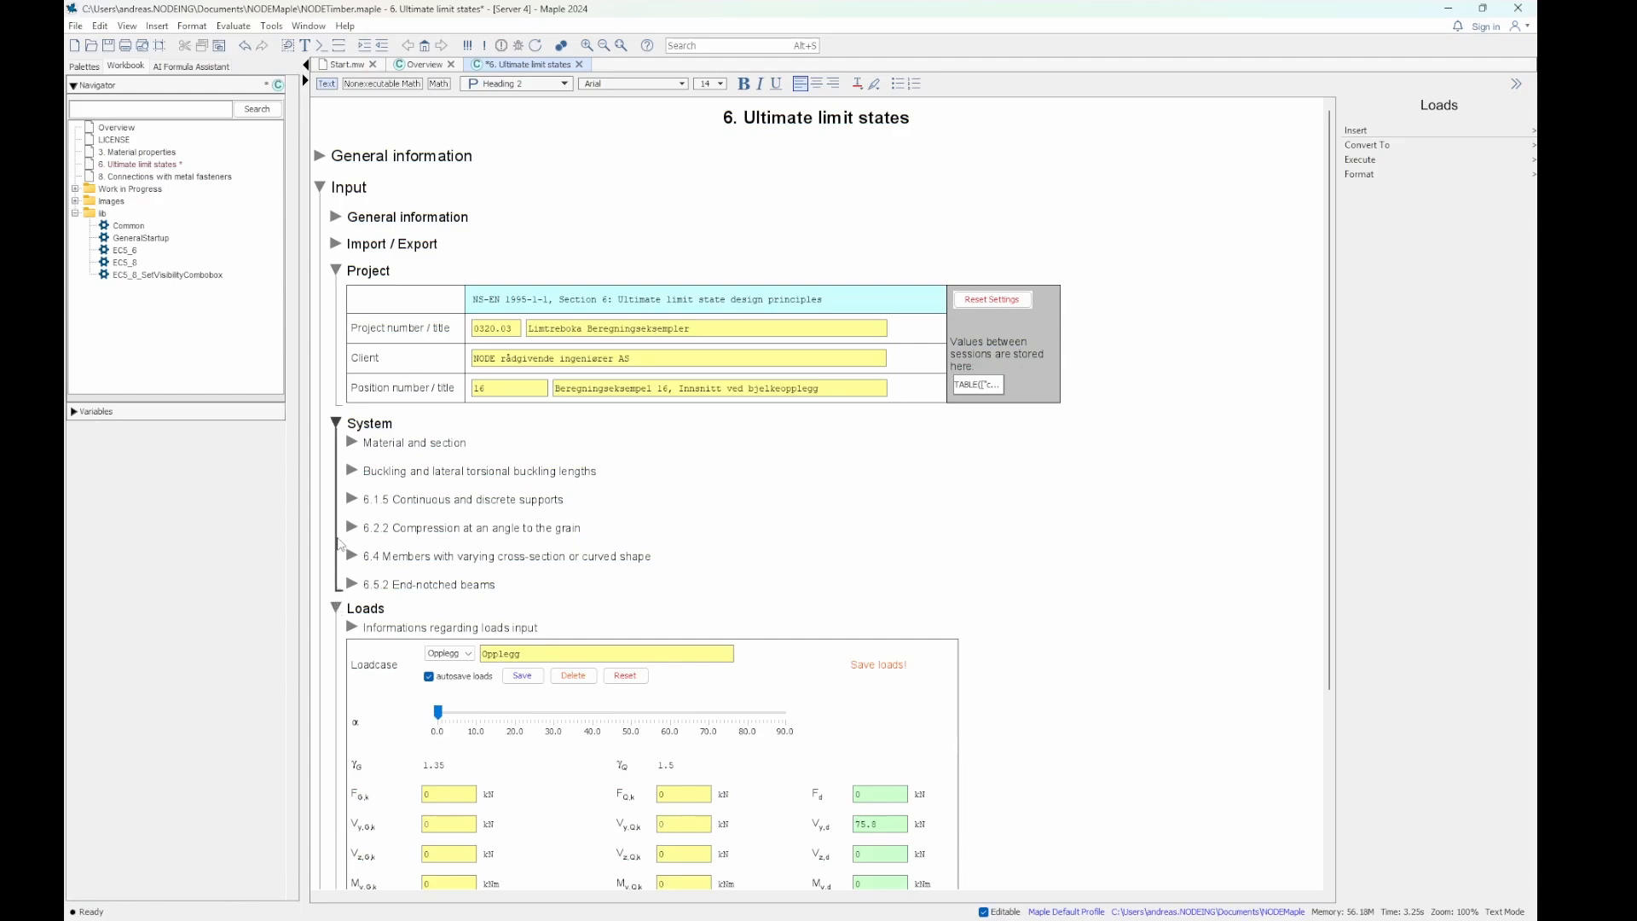
pyautogui.click(335, 272)
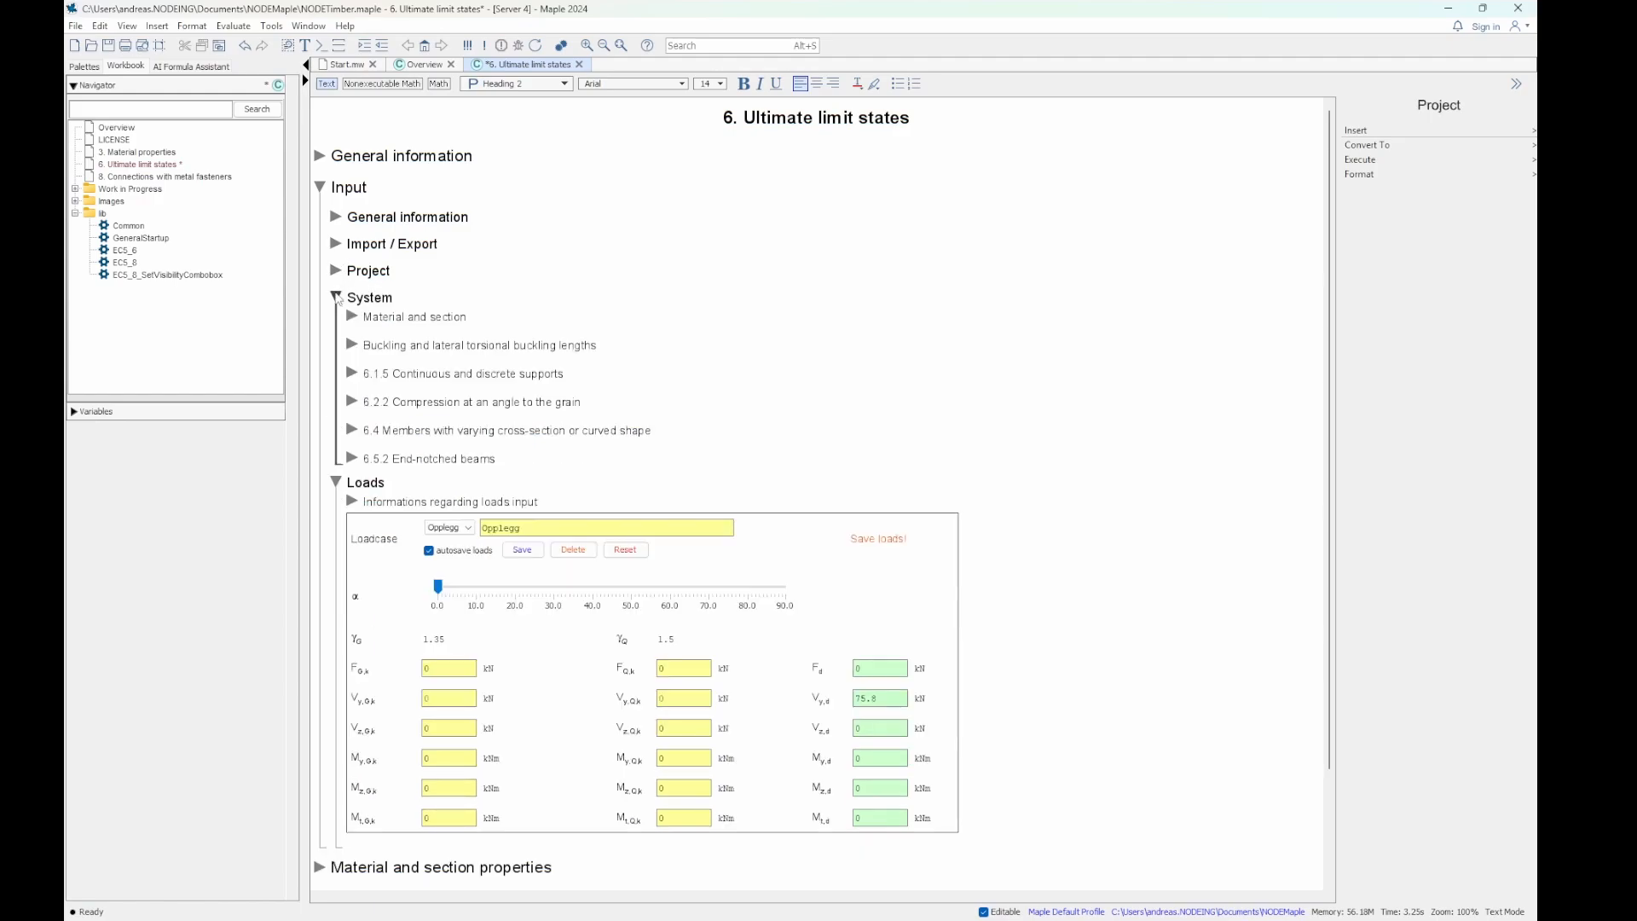
pyautogui.click(336, 297)
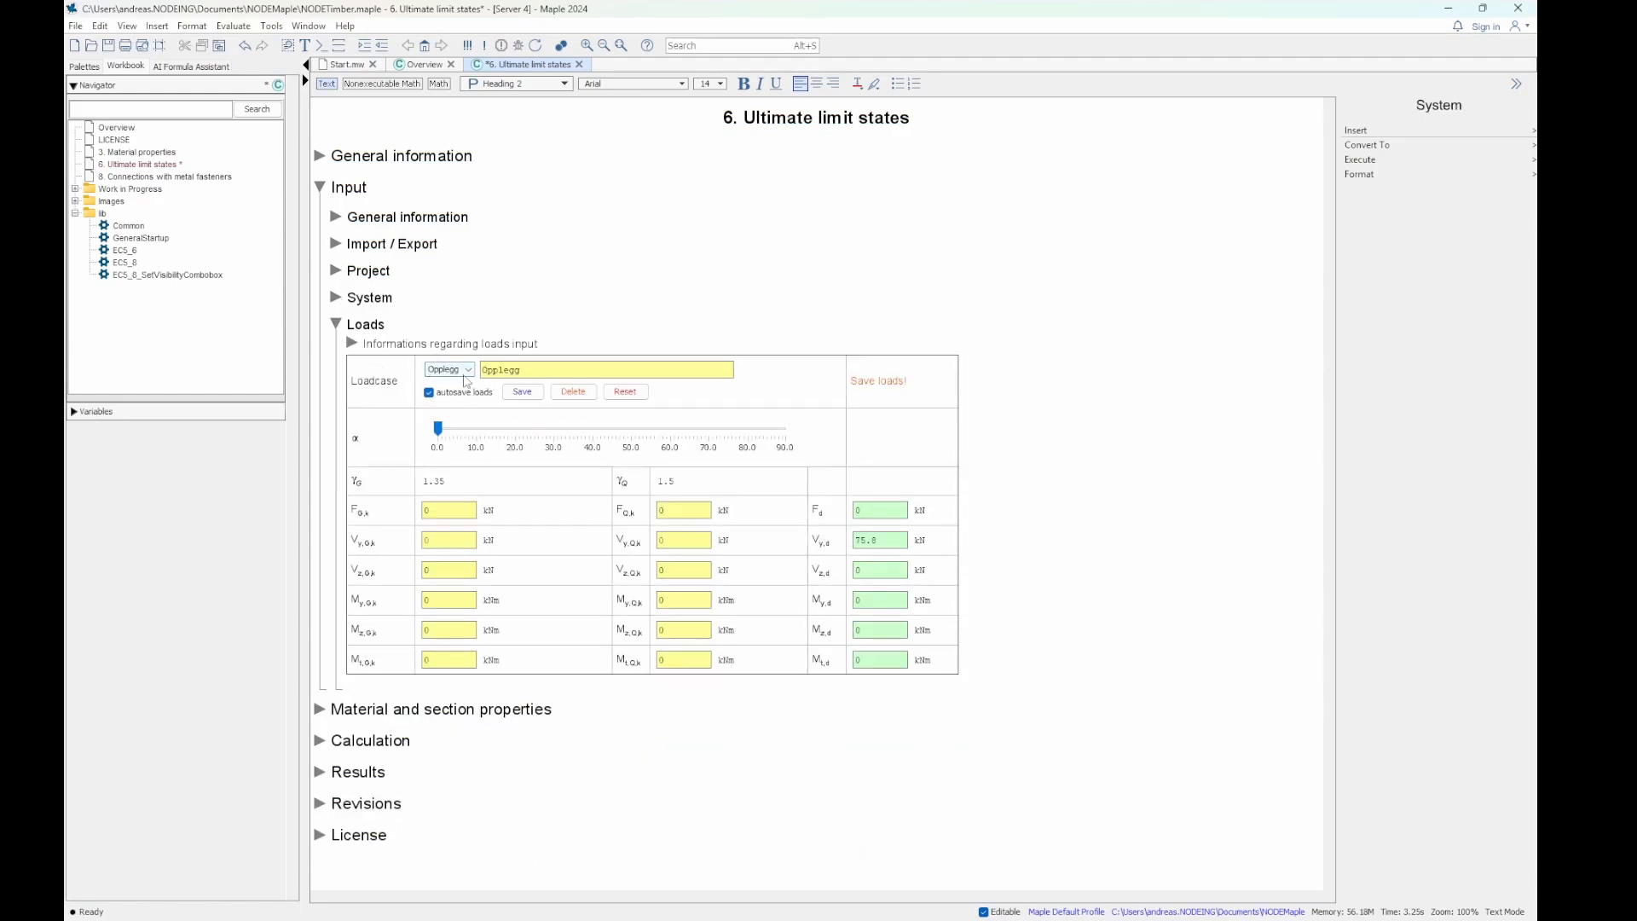
# - Check the available loadcases and try to delete the Opplegg loadcase
pyautogui.click(465, 370)
pyautogui.click(461, 382)
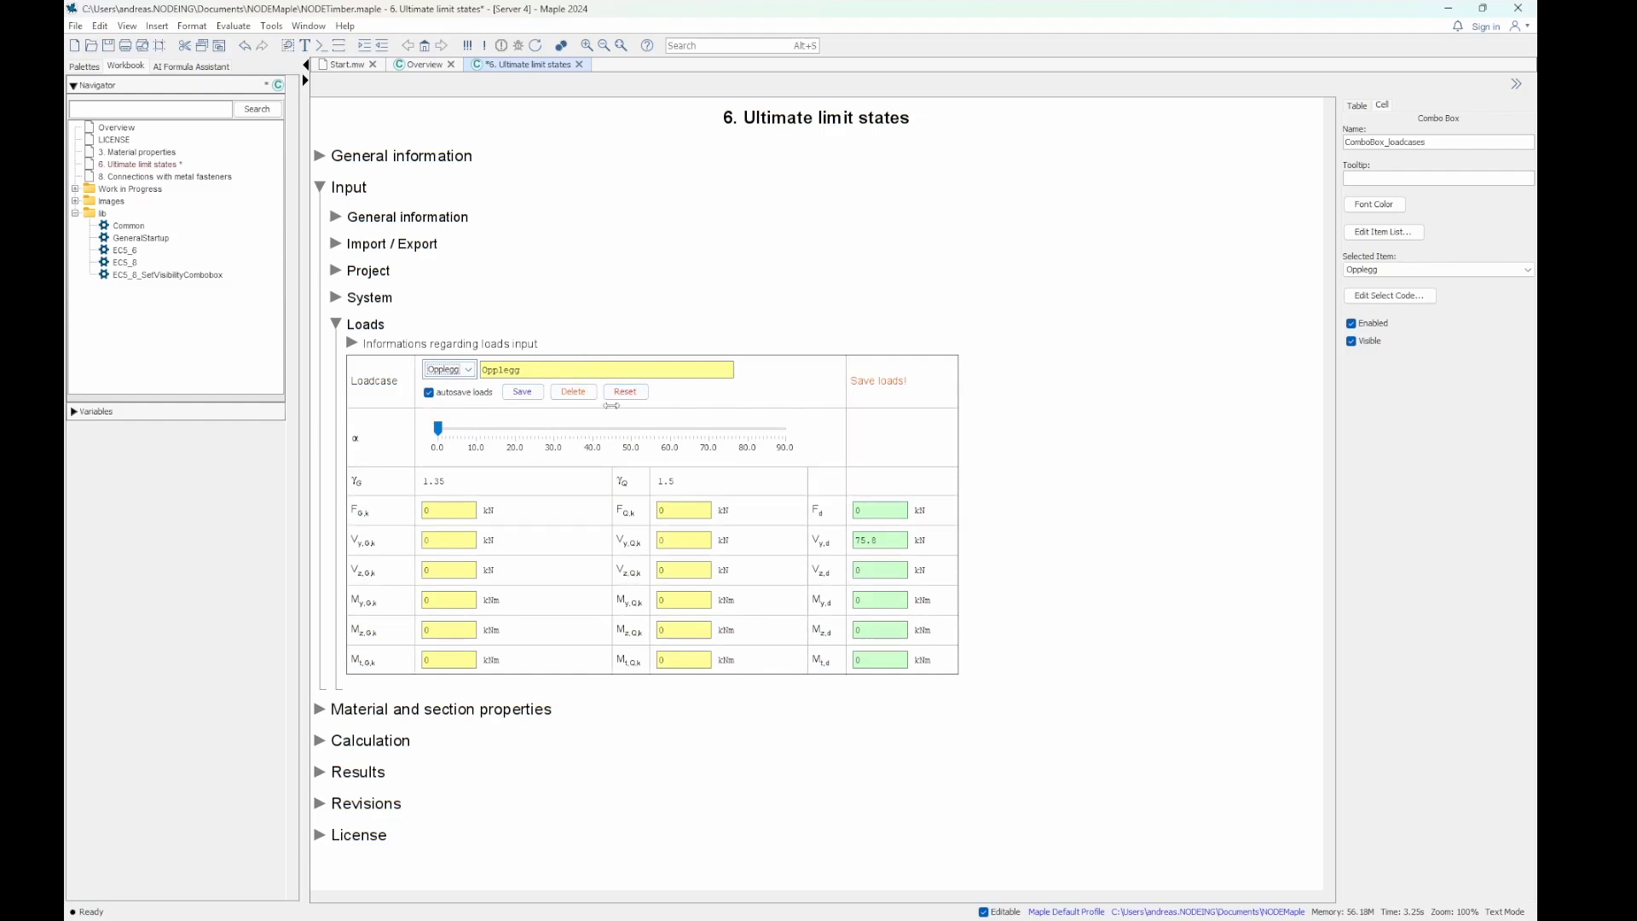
pyautogui.click(448, 371)
pyautogui.click(589, 346)
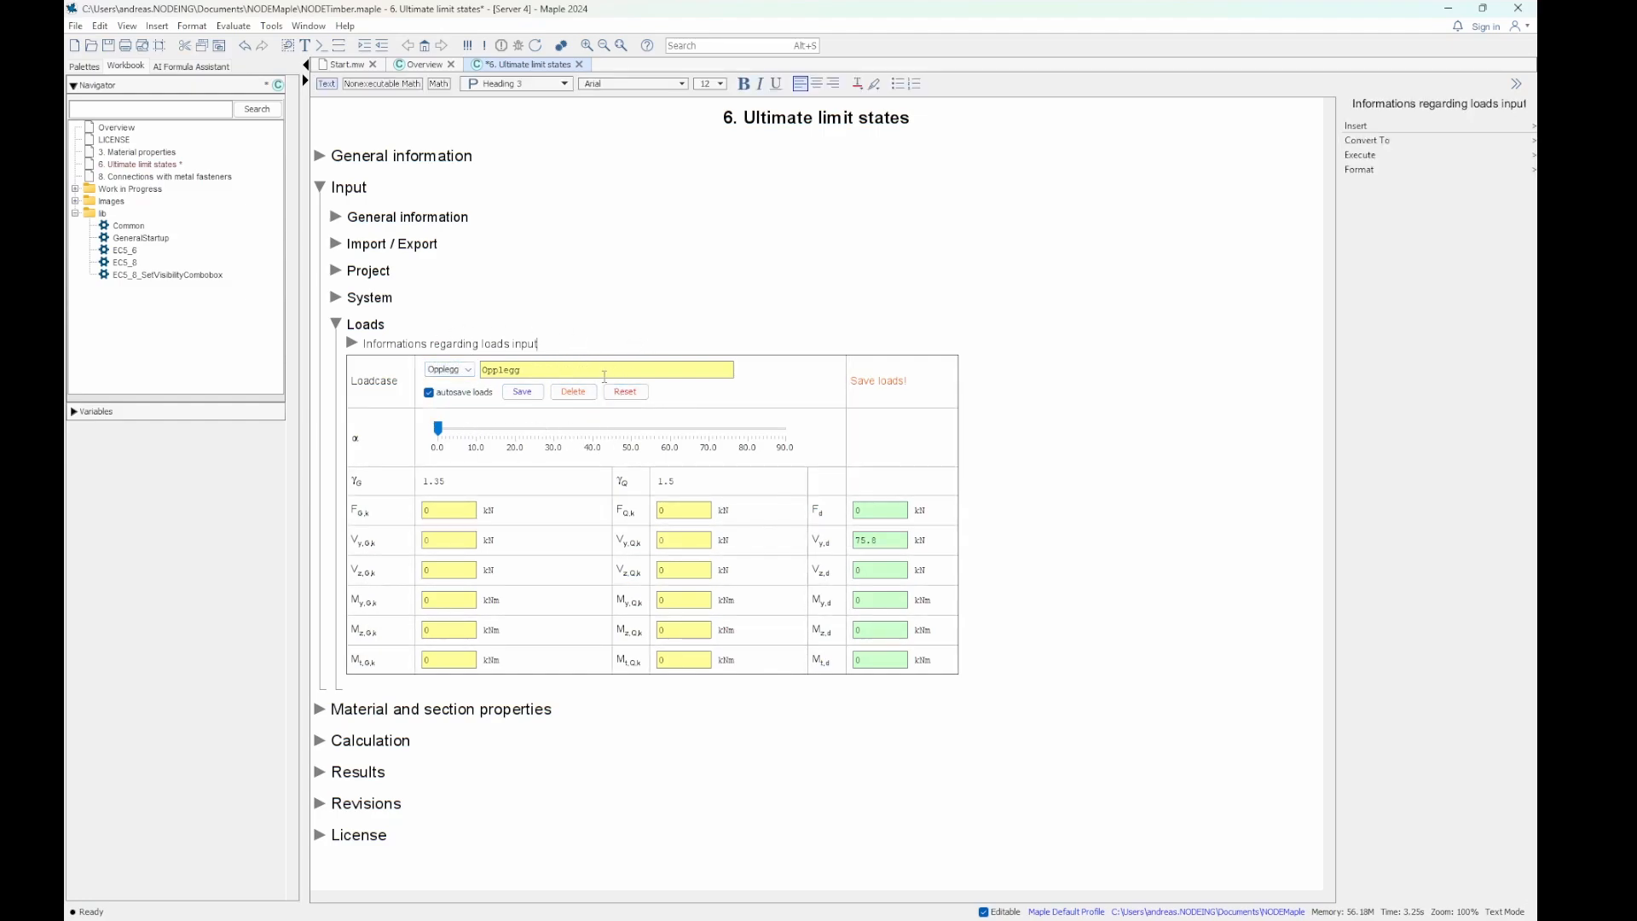
pyautogui.click(573, 392)
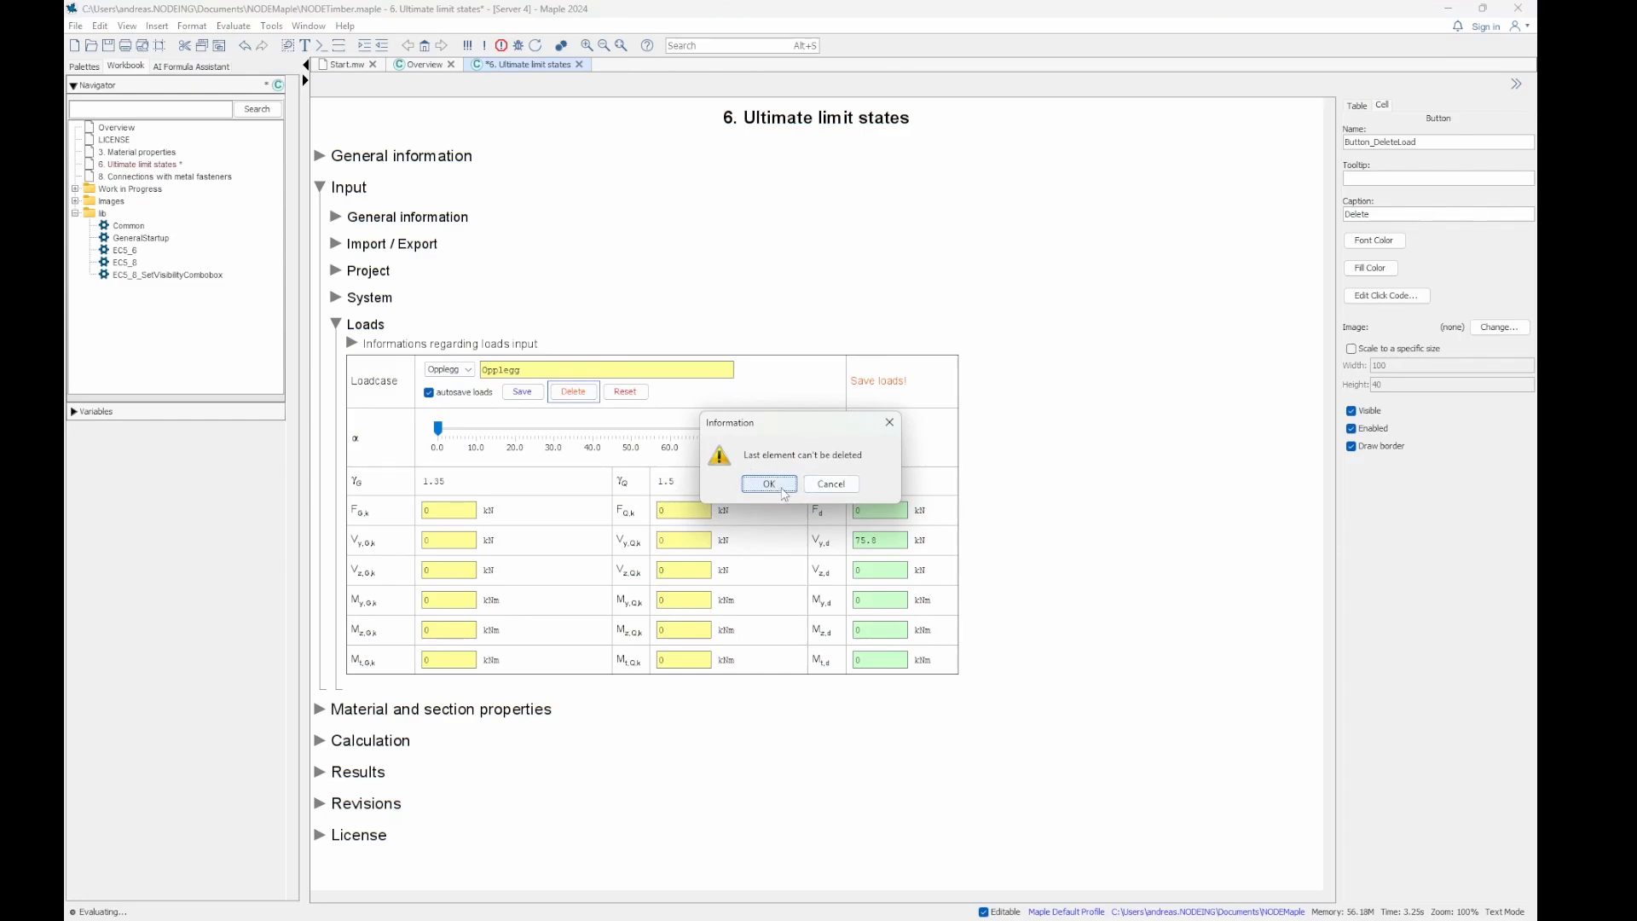
pyautogui.click(769, 484)
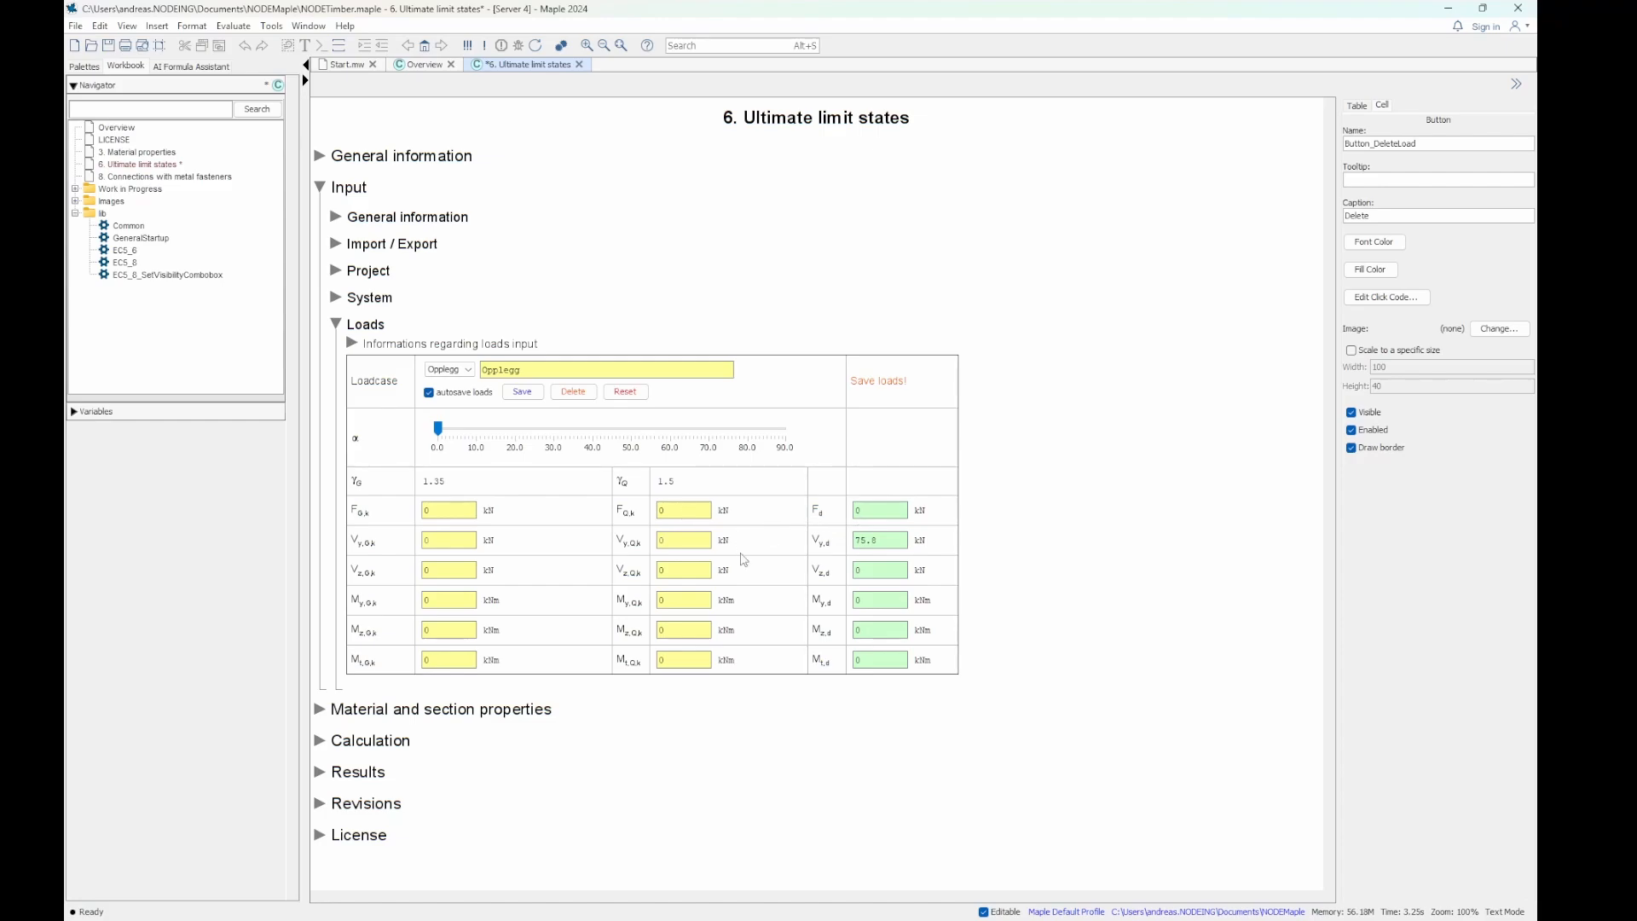
# - Set the characteristic axial forces F_G,k and F_Q,k to 5 kN each and reset the design shear force V_y,d to 0
pyautogui.click(425, 509)
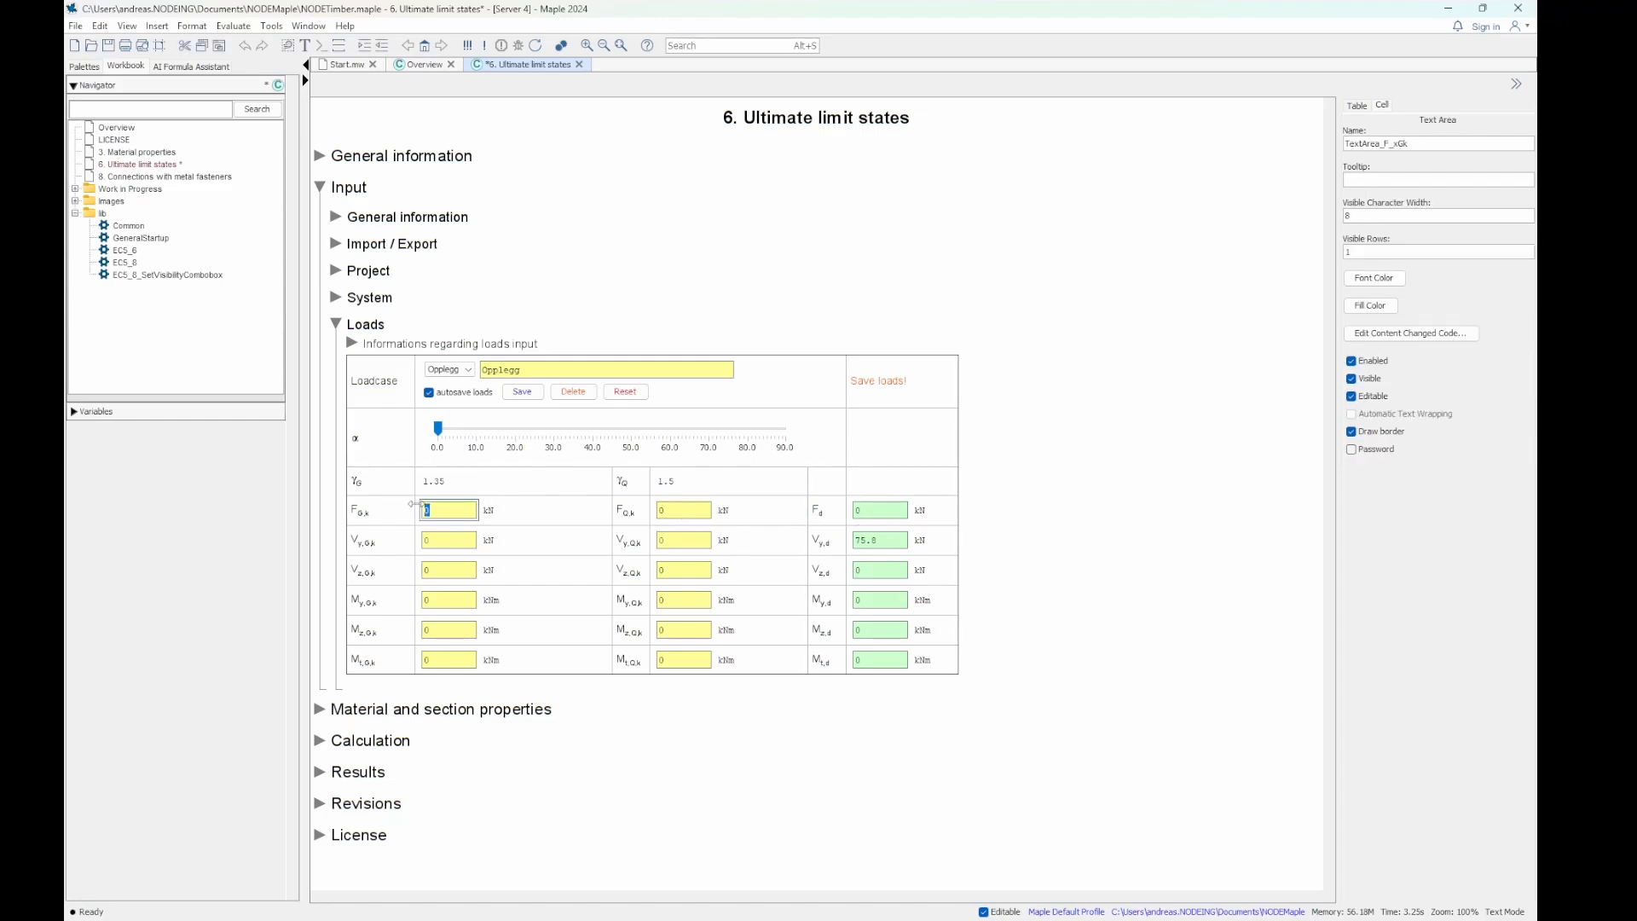
pyautogui.write('5')
pyautogui.press('Tab')
pyautogui.write('5')
pyautogui.doubleClick(669, 512)
pyautogui.write('5')
pyautogui.click(694, 538)
pyautogui.click(876, 542)
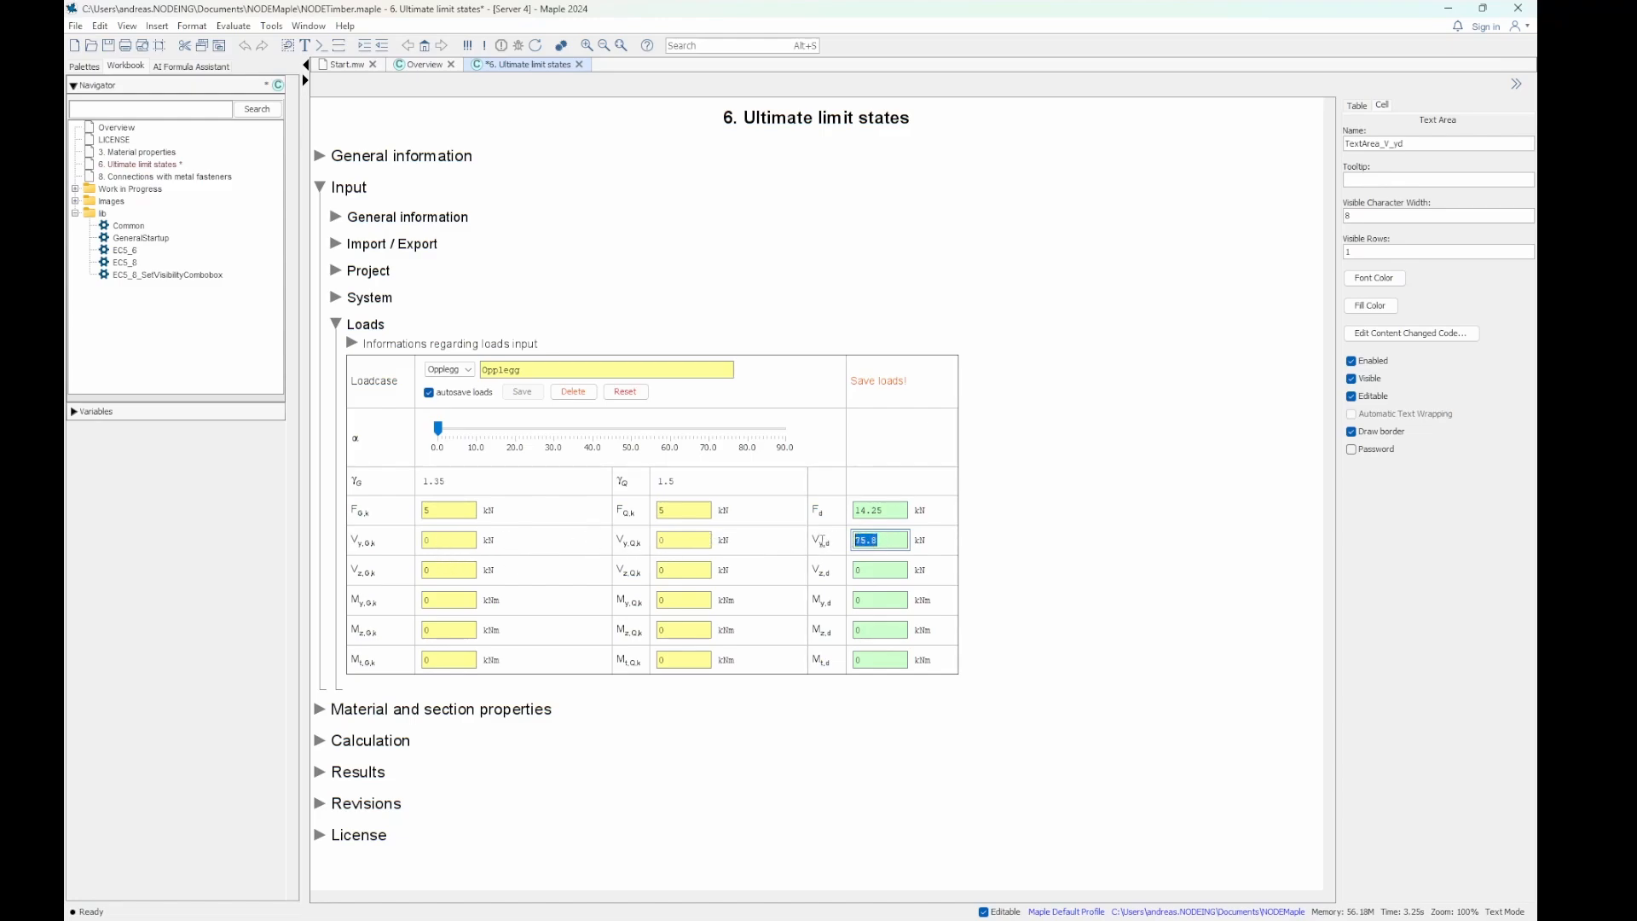
pyautogui.click(878, 561)
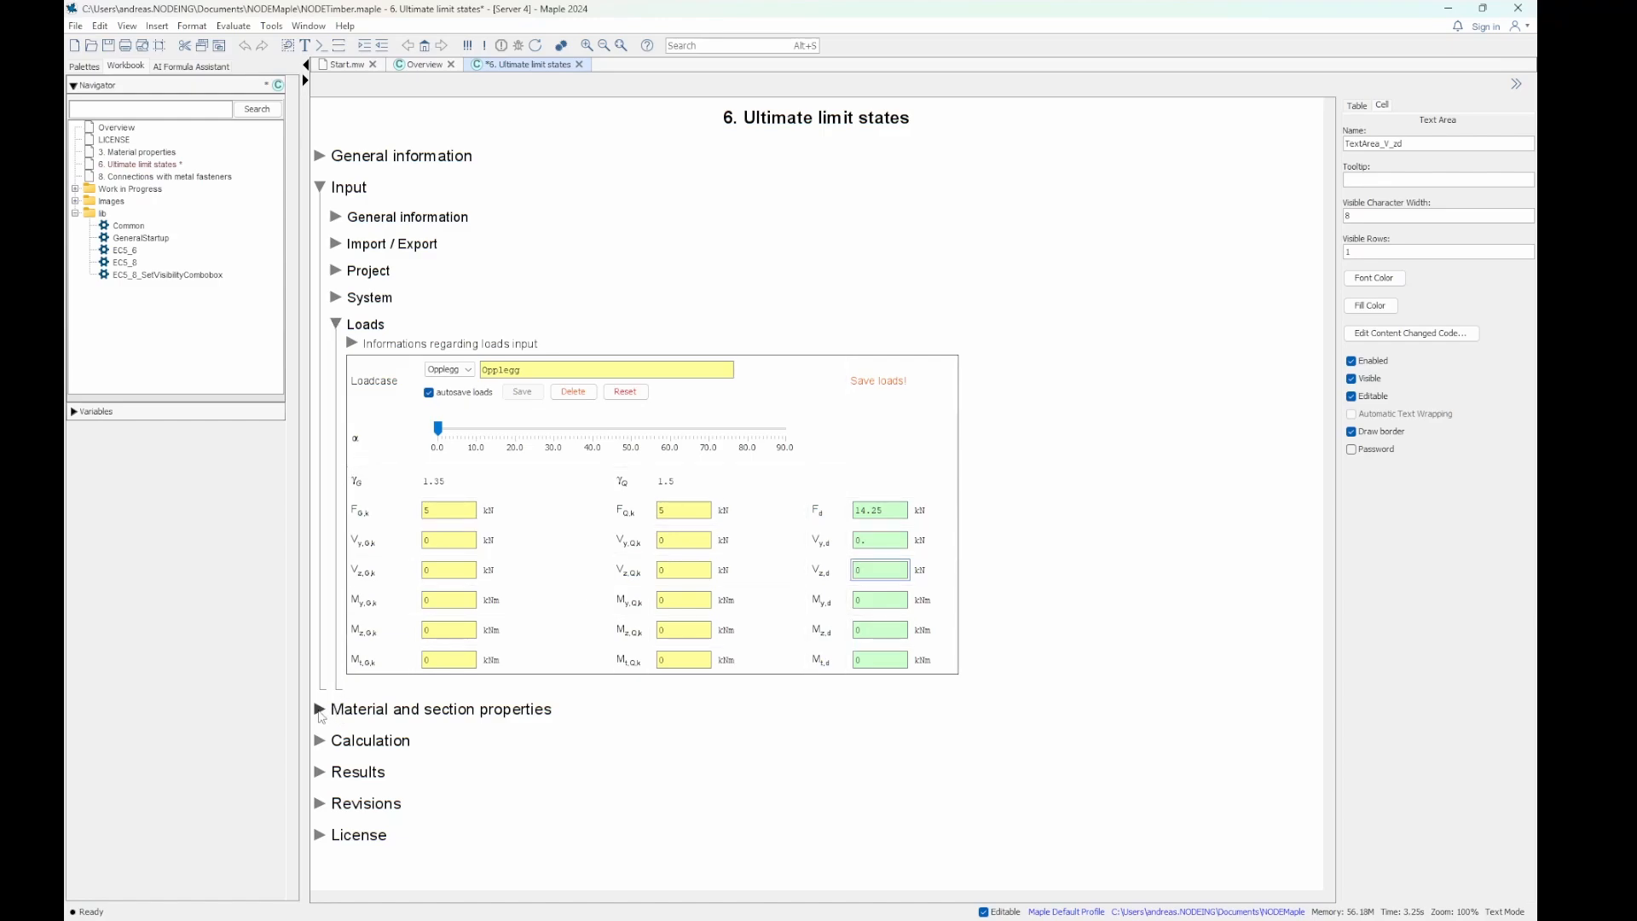
# - Collapse Loads and expand Material and section properties with both its Material properties and Section properties subsections
pyautogui.click(320, 711)
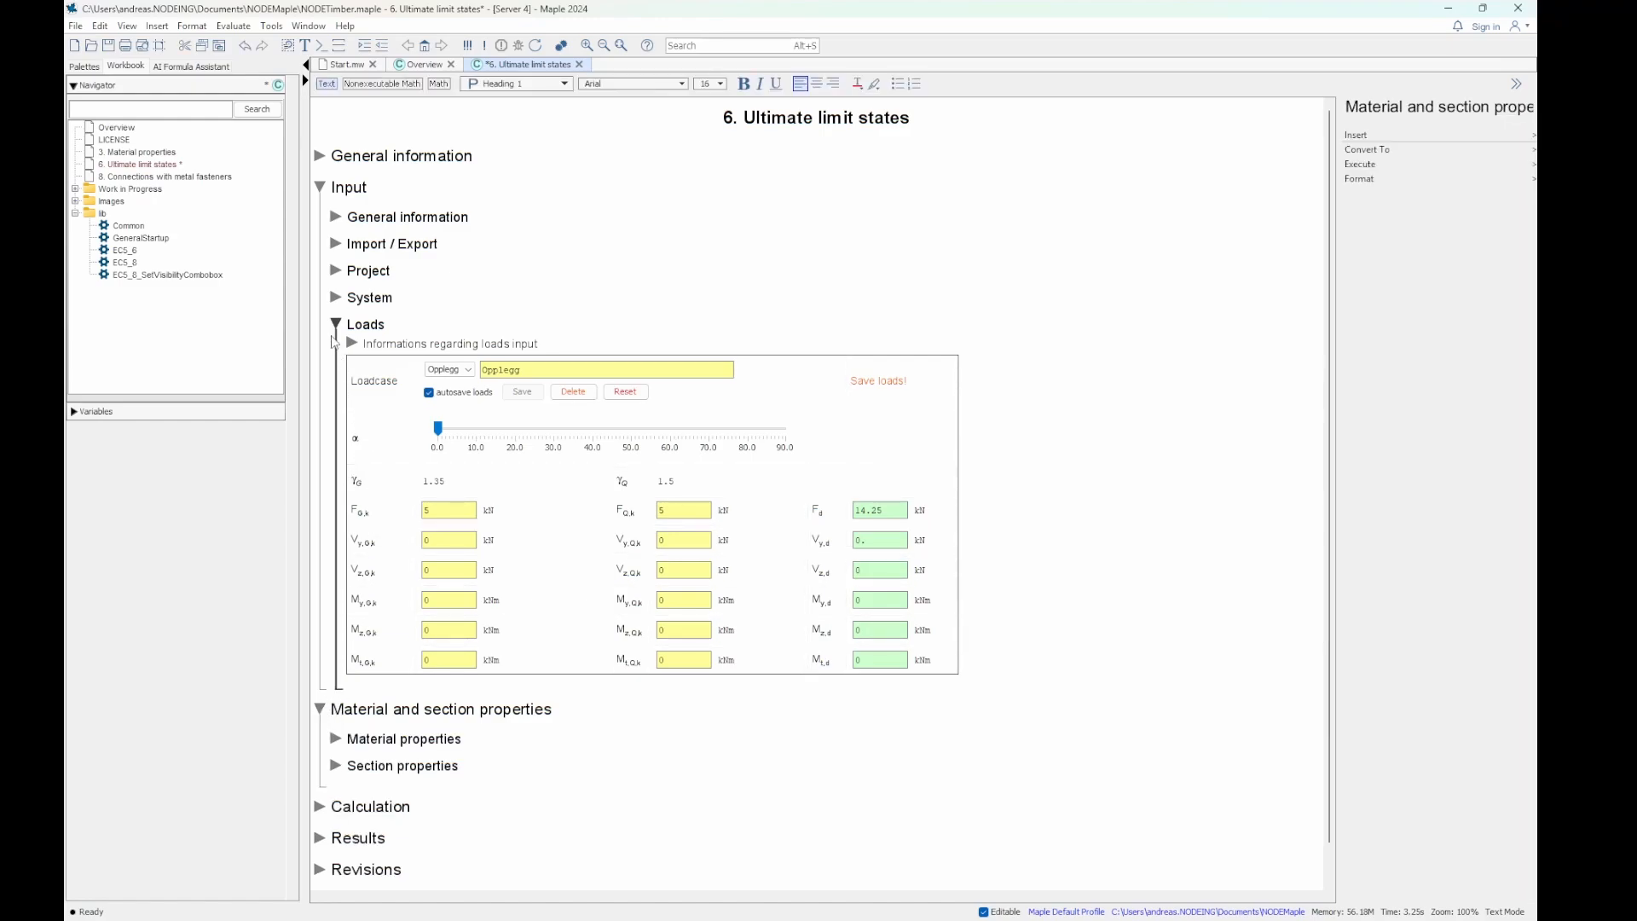
pyautogui.click(334, 326)
pyautogui.click(336, 382)
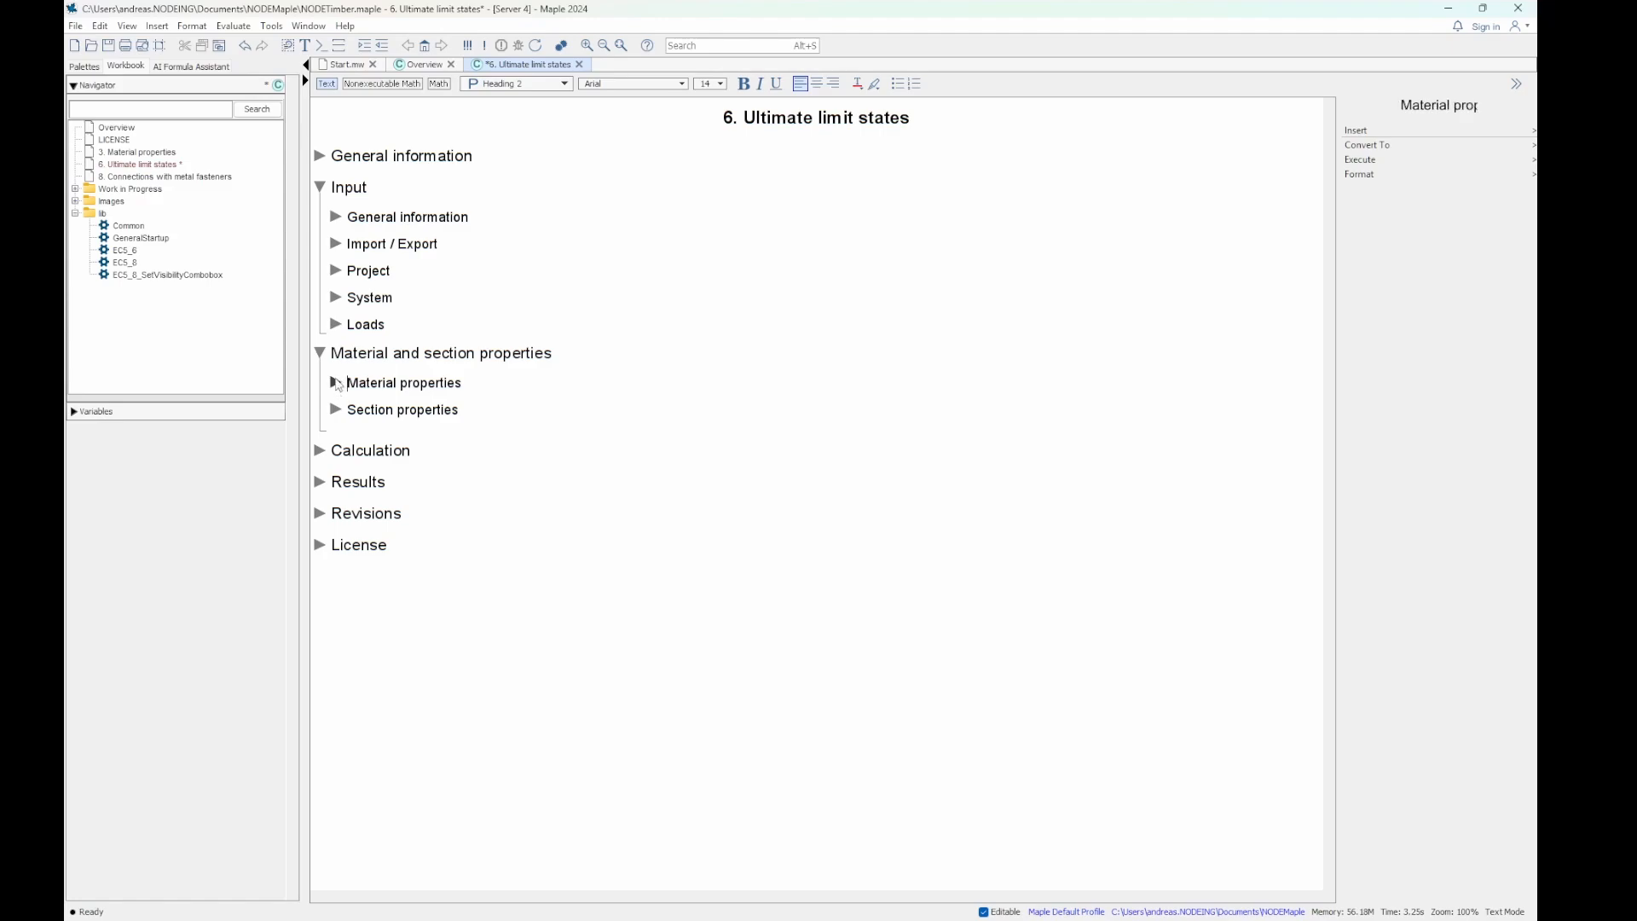
pyautogui.click(335, 796)
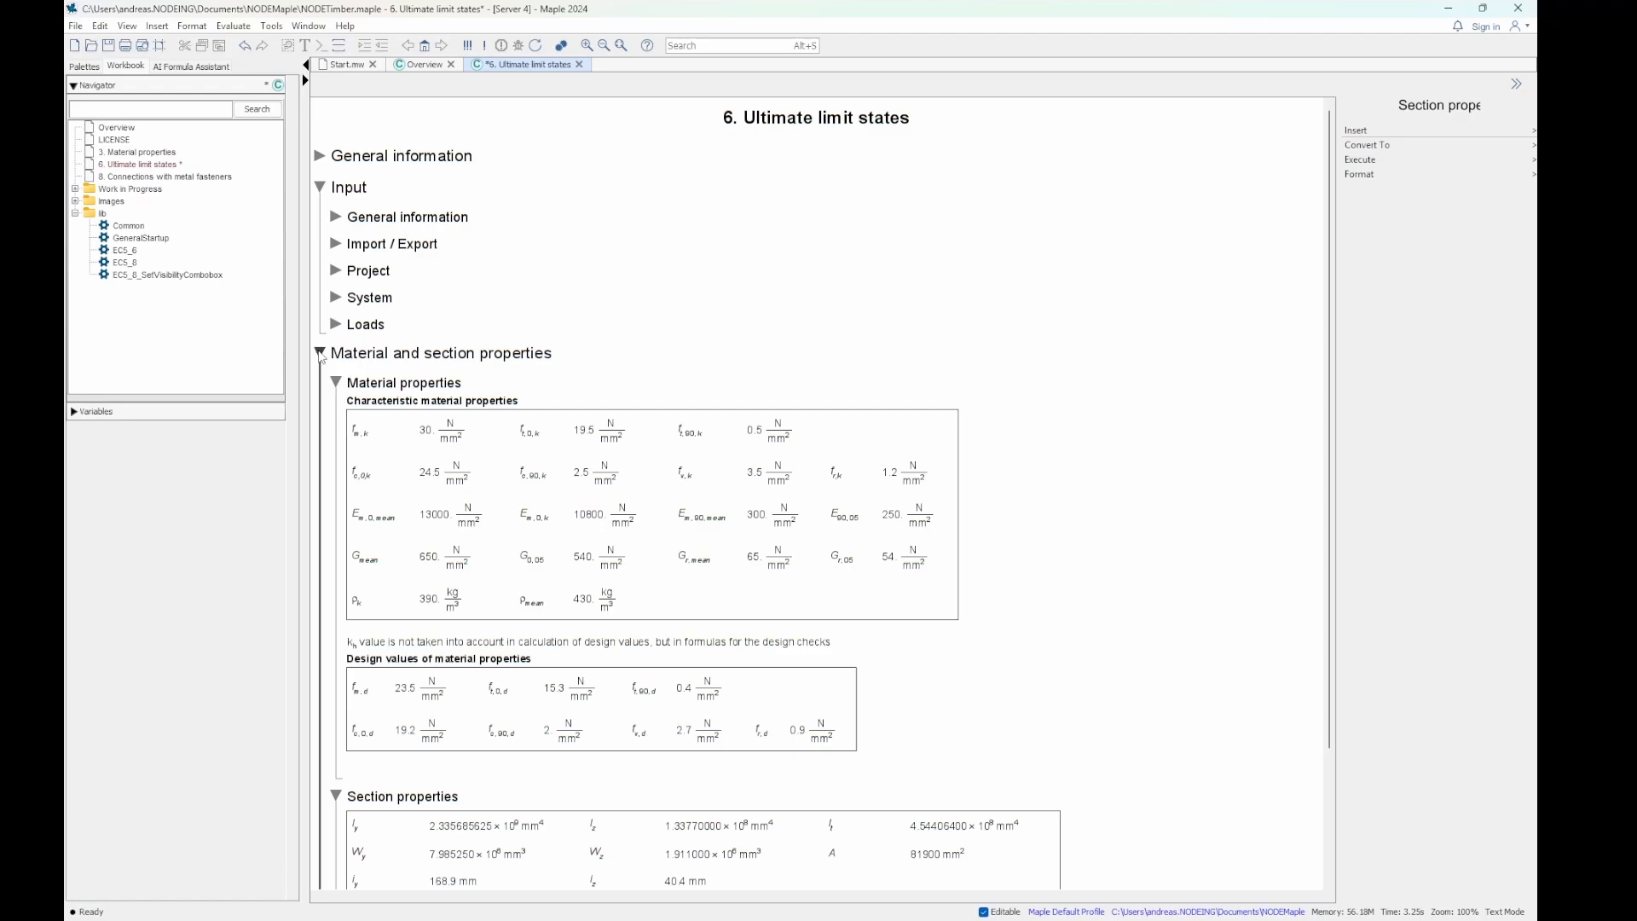
# - Collapse Material and section properties and expand the Calculation and Results sections
pyautogui.click(321, 353)
pyautogui.click(320, 385)
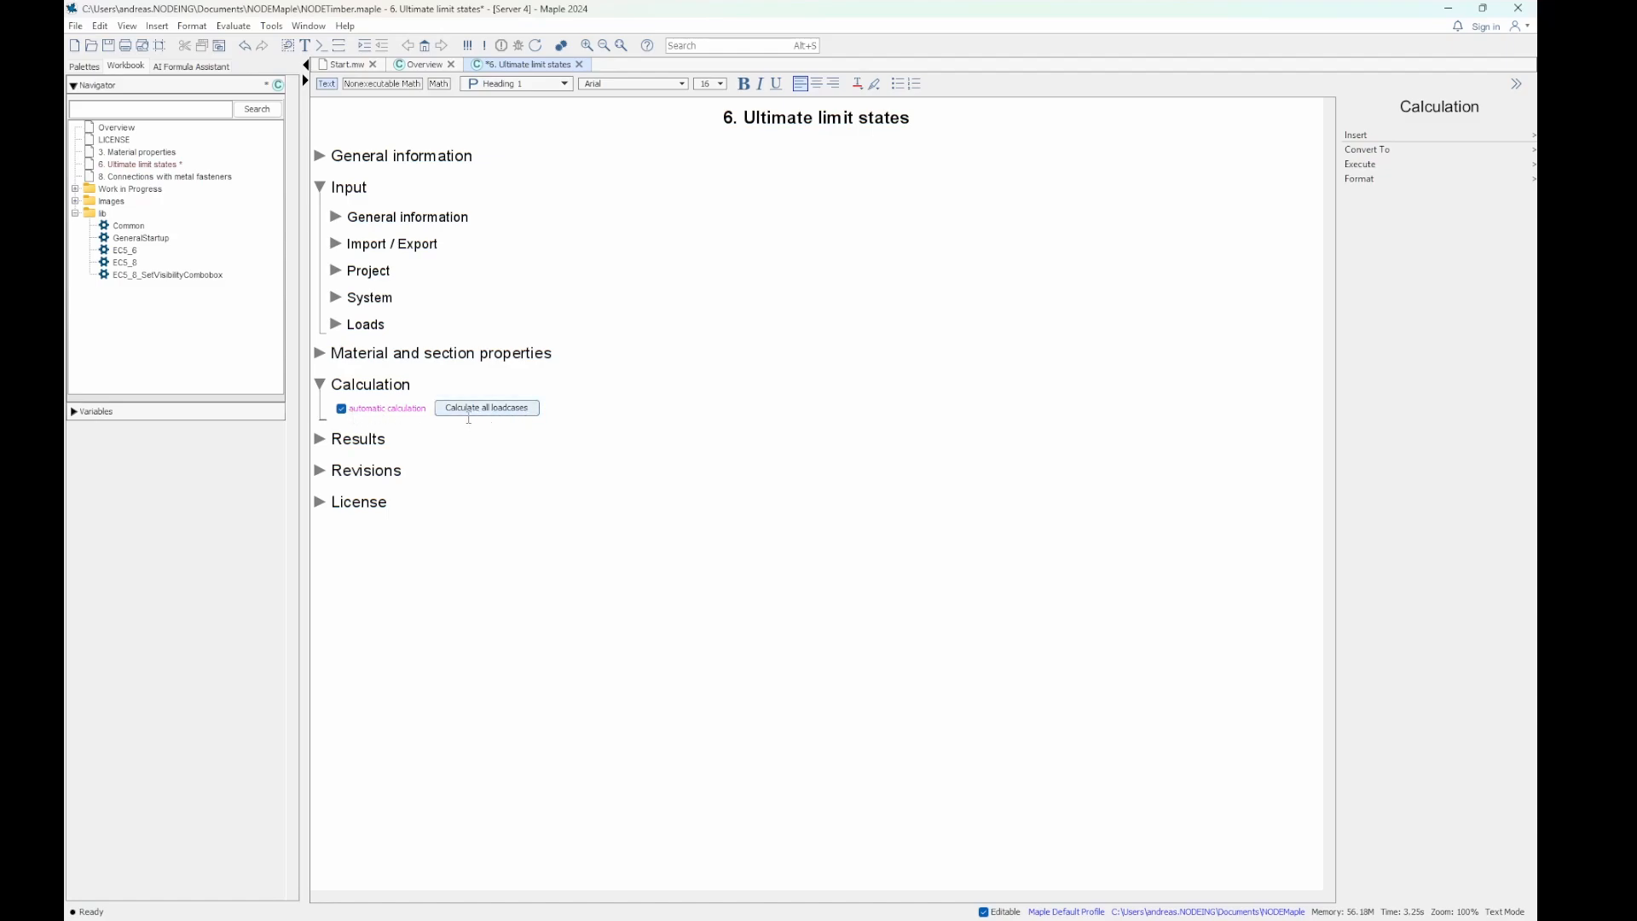
pyautogui.click(321, 444)
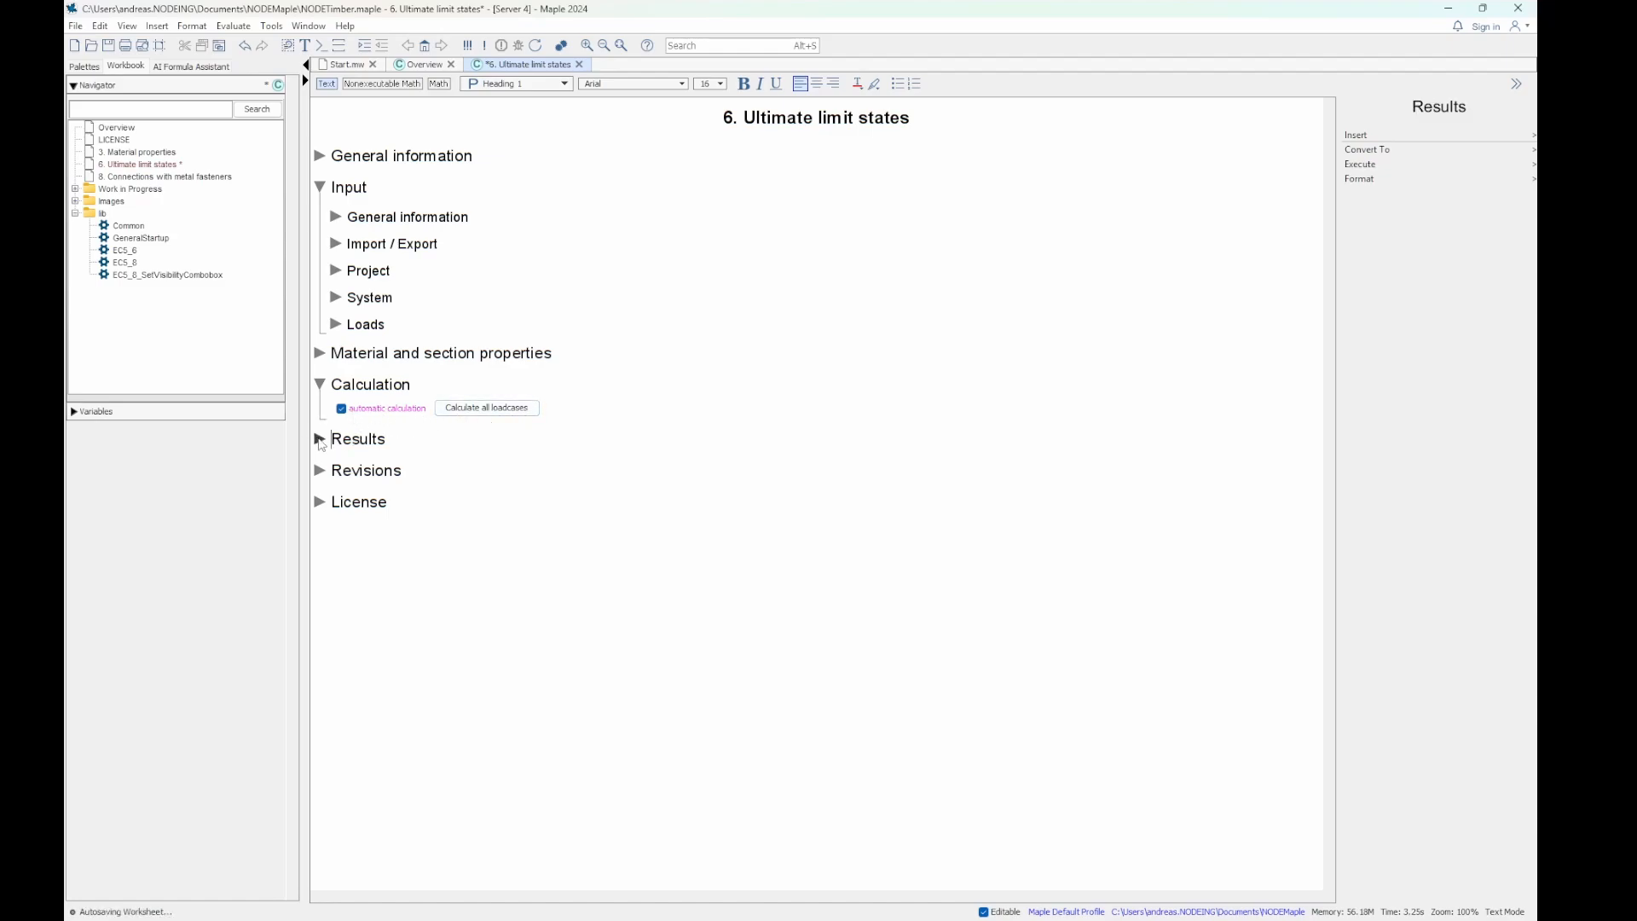
pyautogui.click(321, 440)
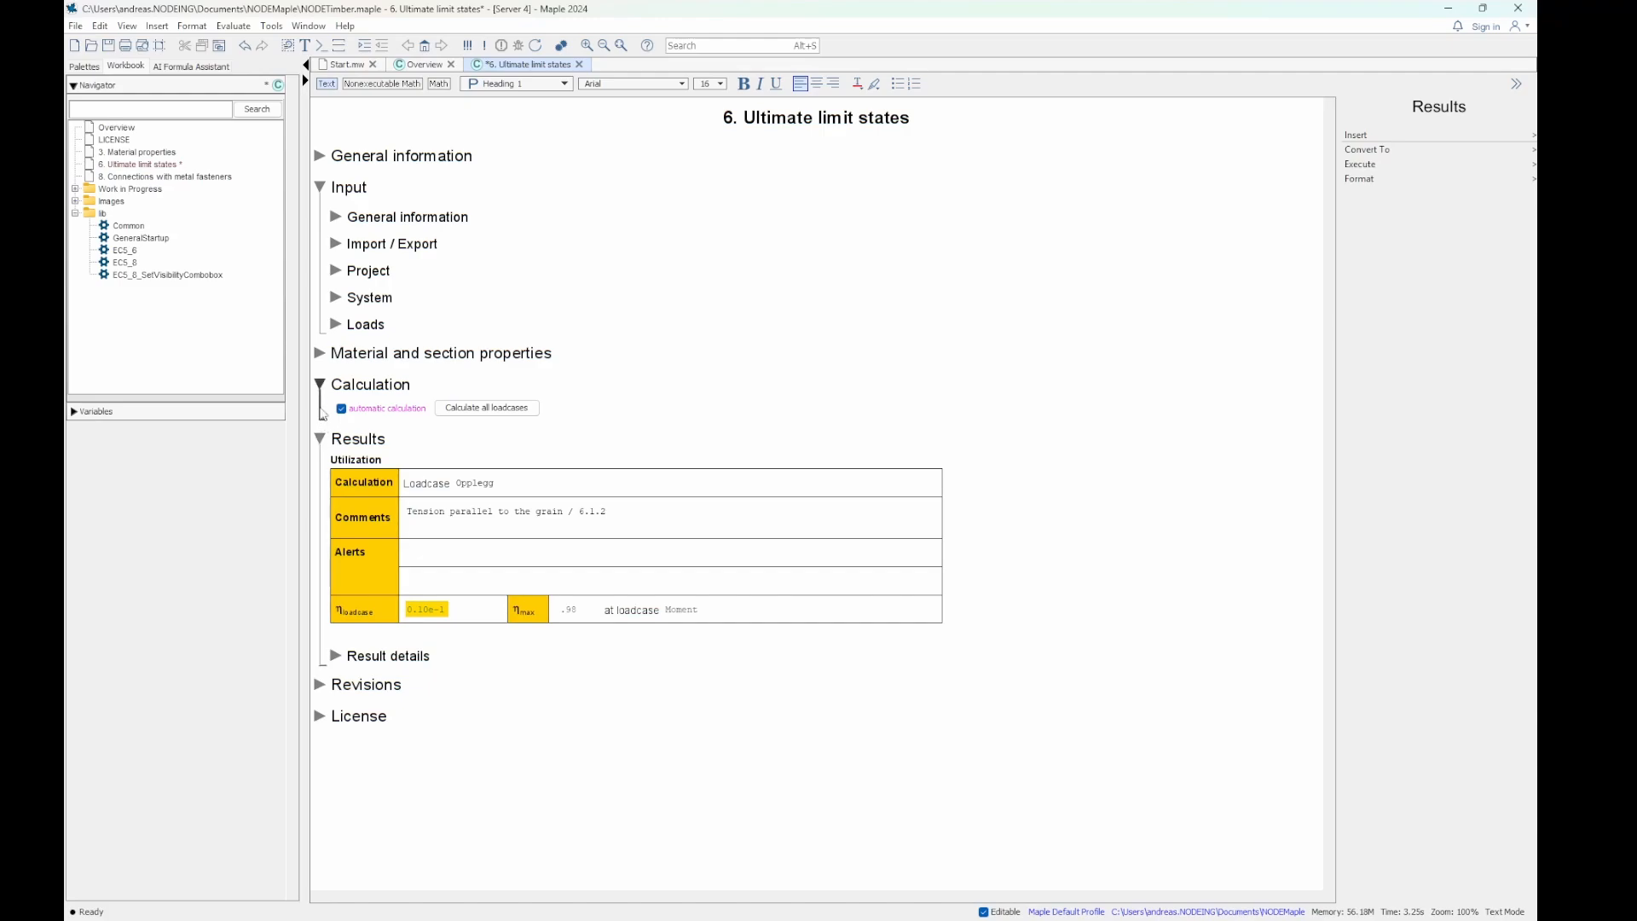
# - Expand Loads again and examine the load inputs together with the utilization results of loadcase Opplegg
pyautogui.click(336, 324)
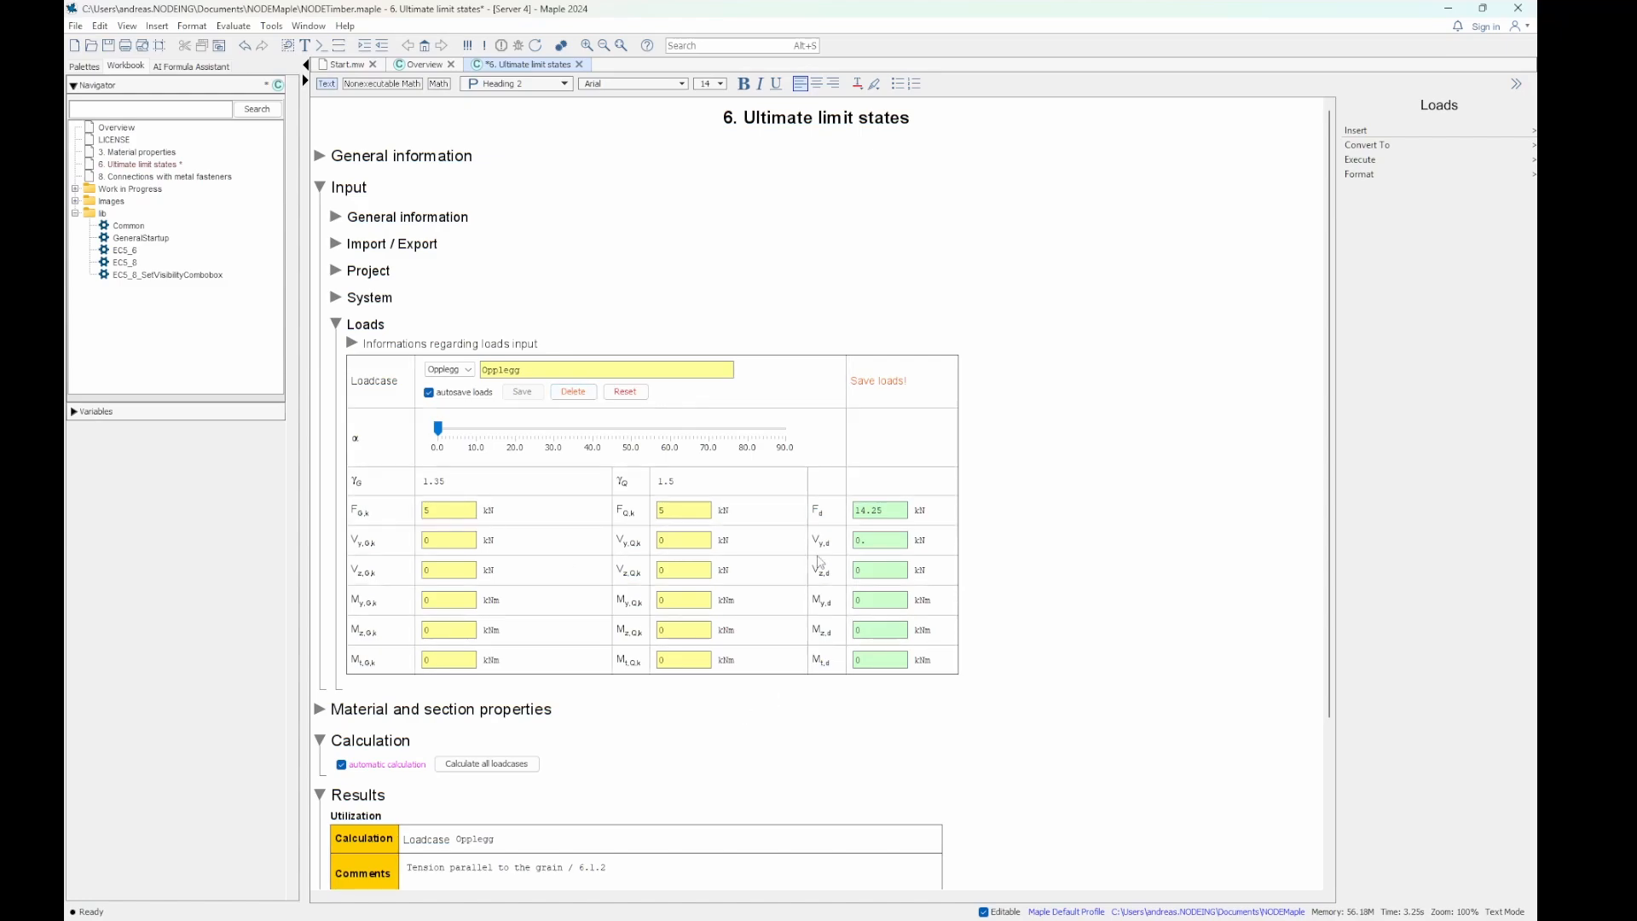
pyautogui.scroll(-2, 778, 586)
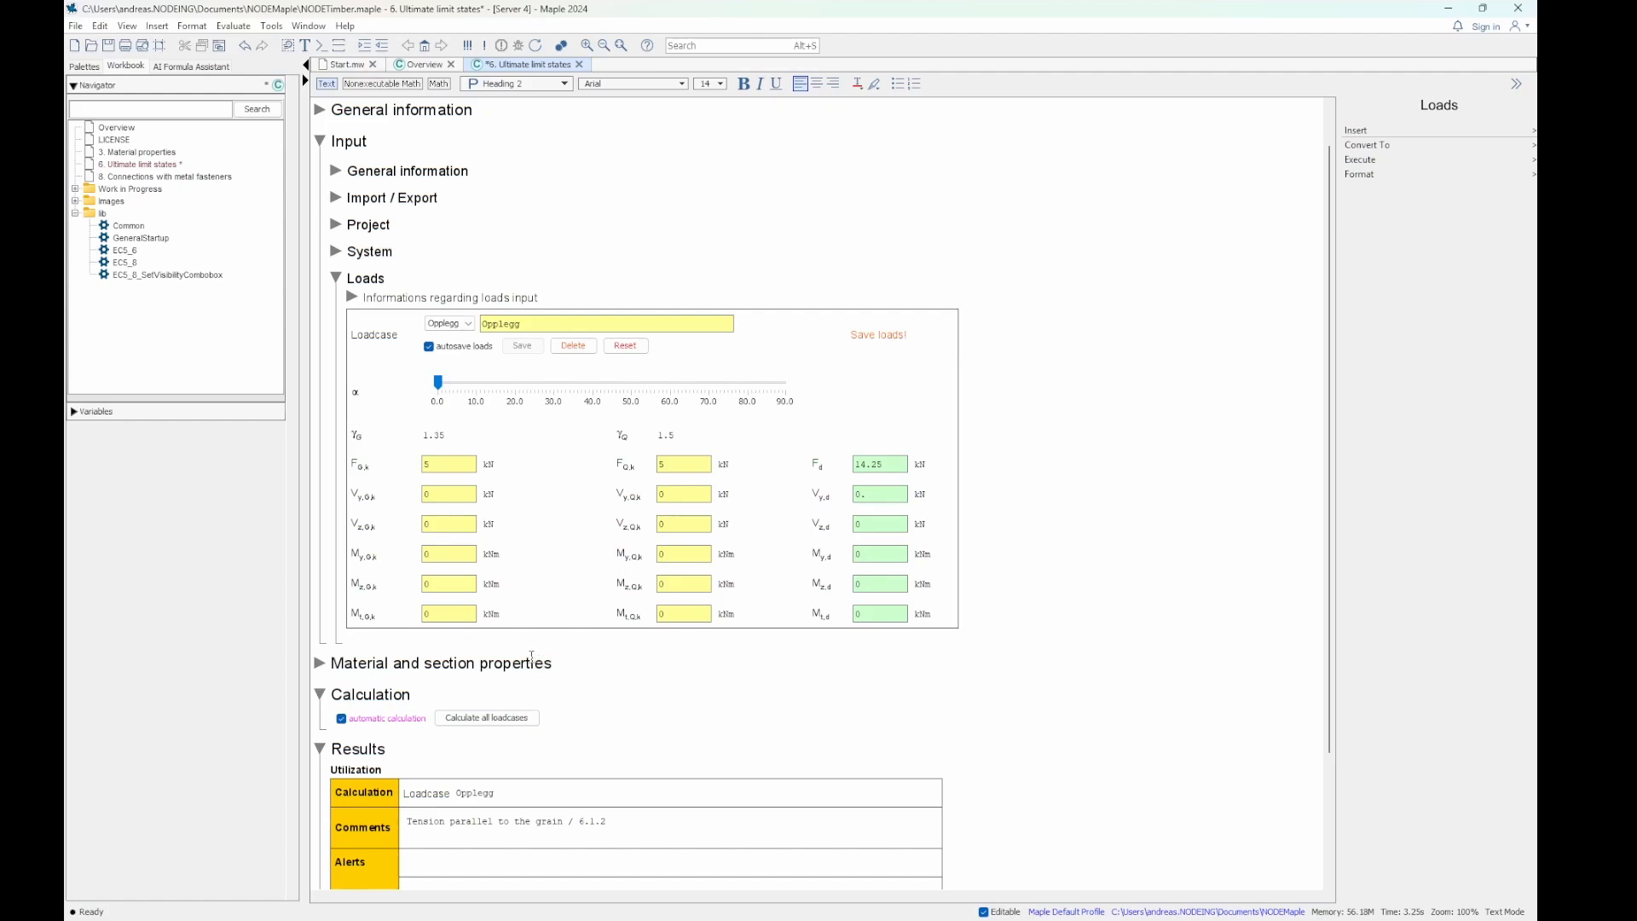
pyautogui.scroll(-5, 525, 671)
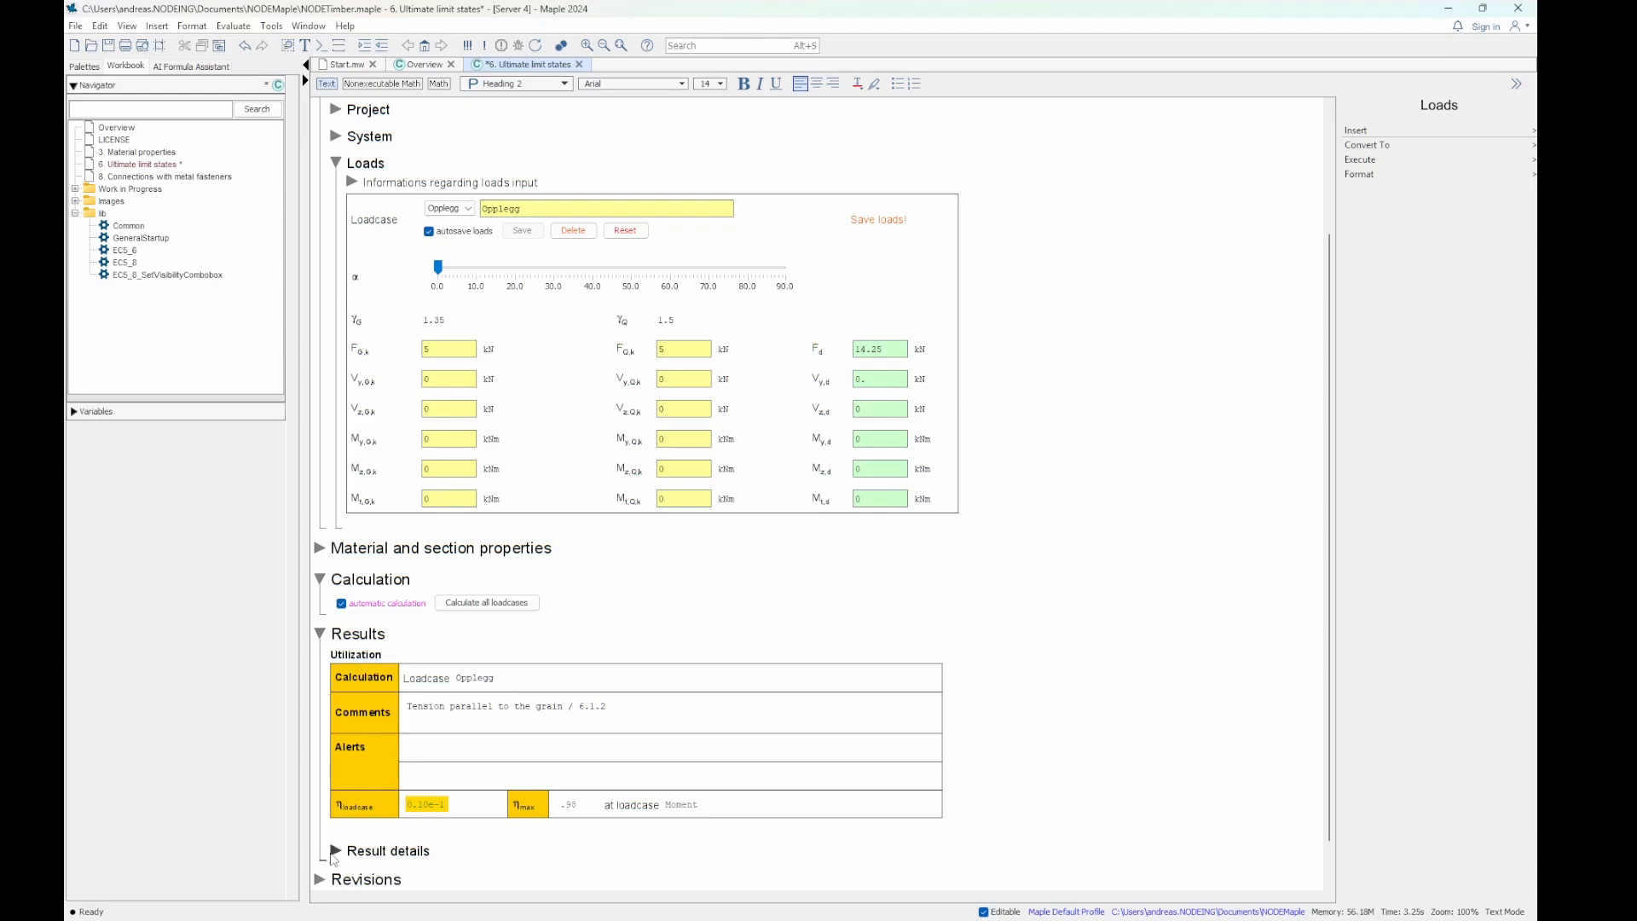
# - Expand Result details and compare the individual utilization checks with the entered loads
pyautogui.click(336, 851)
pyautogui.click(337, 851)
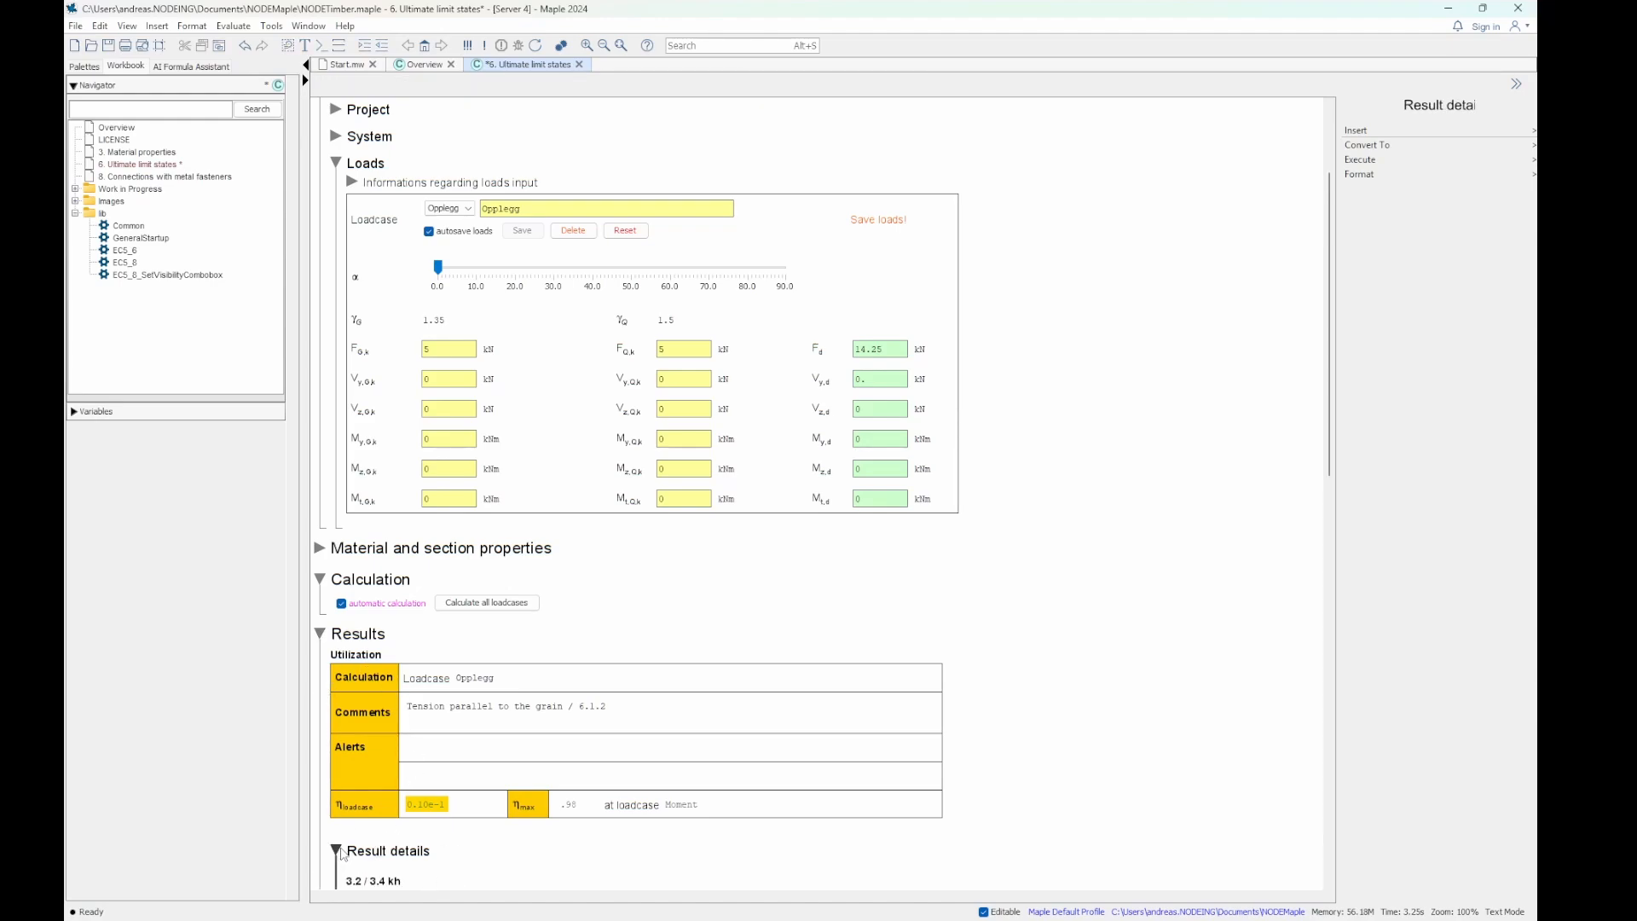
pyautogui.scroll(-5, 341, 856)
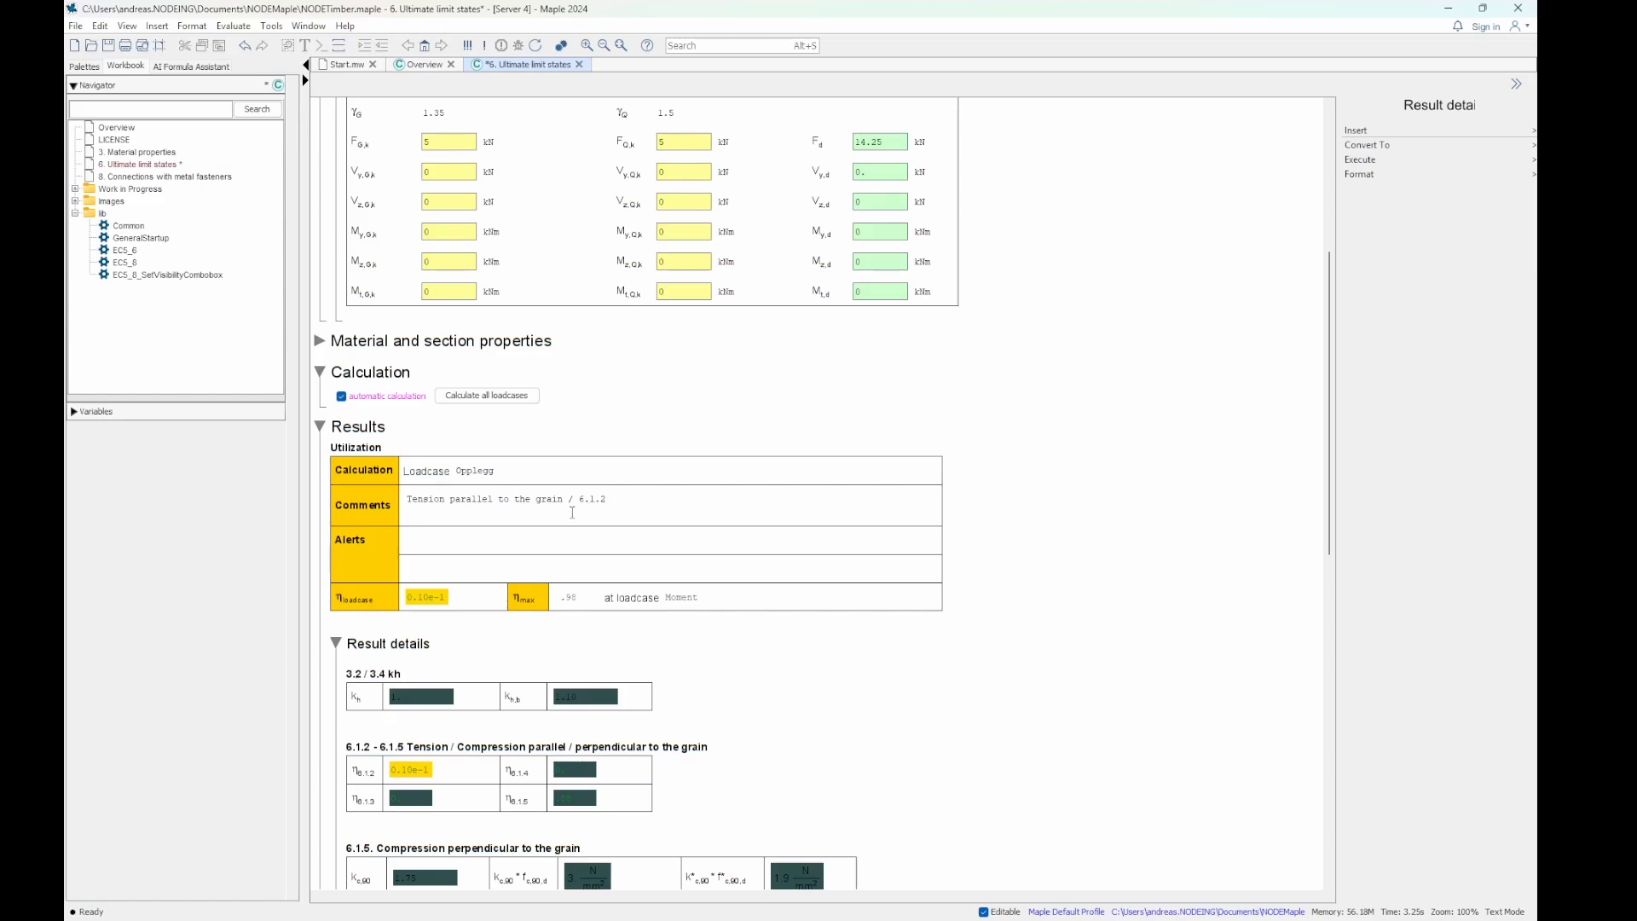
pyautogui.scroll(2, 977, 278)
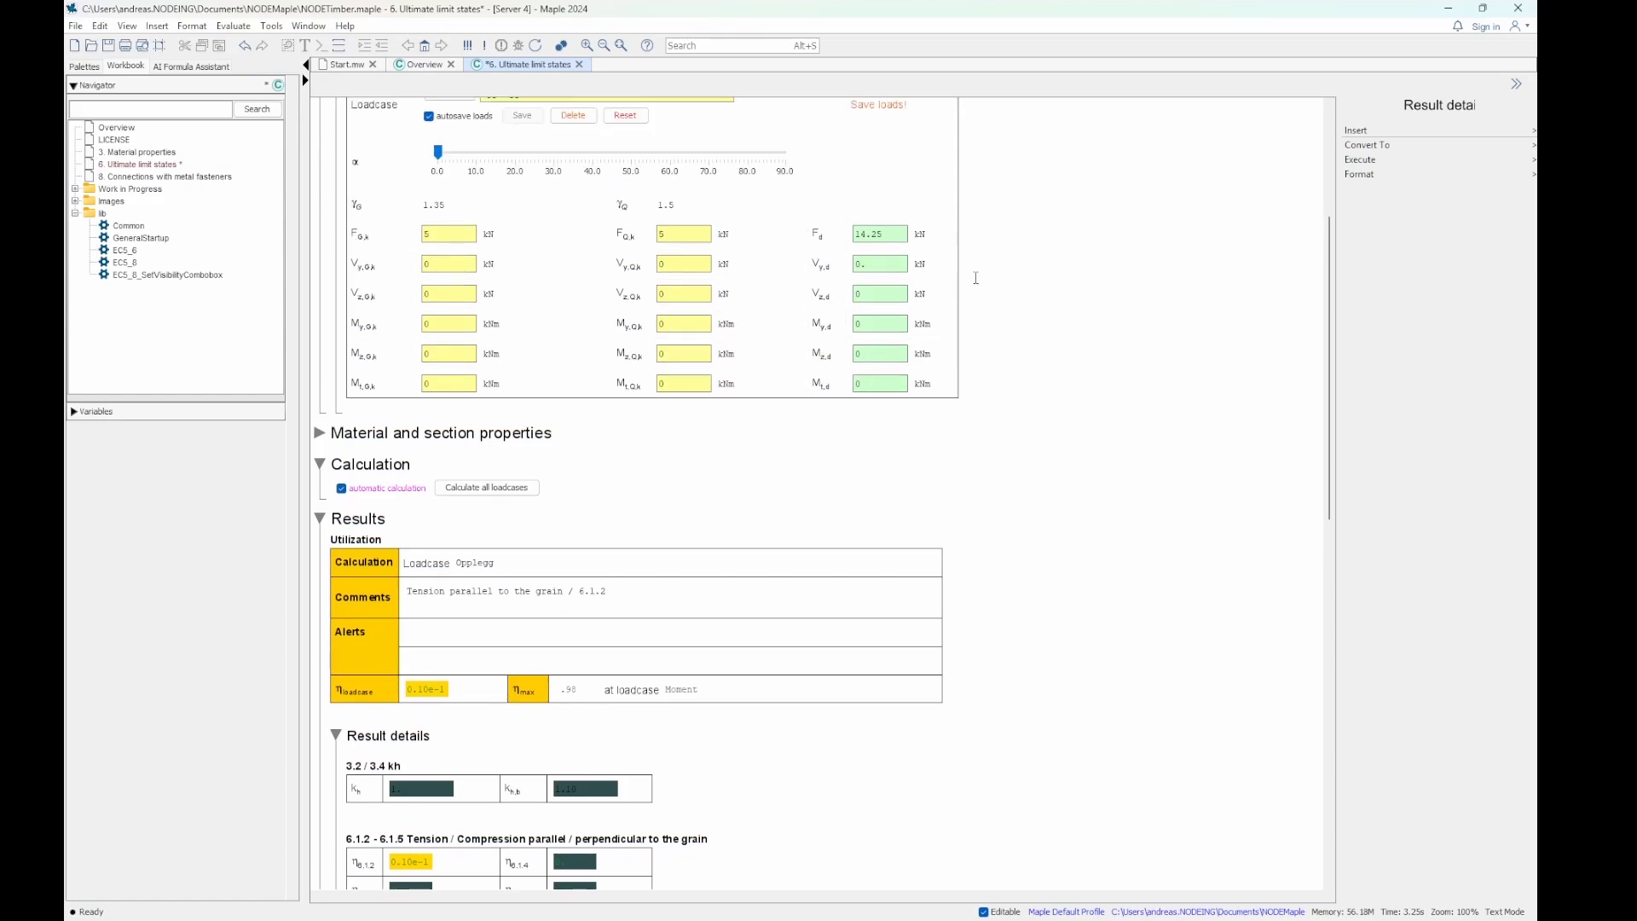
pyautogui.scroll(2, 976, 278)
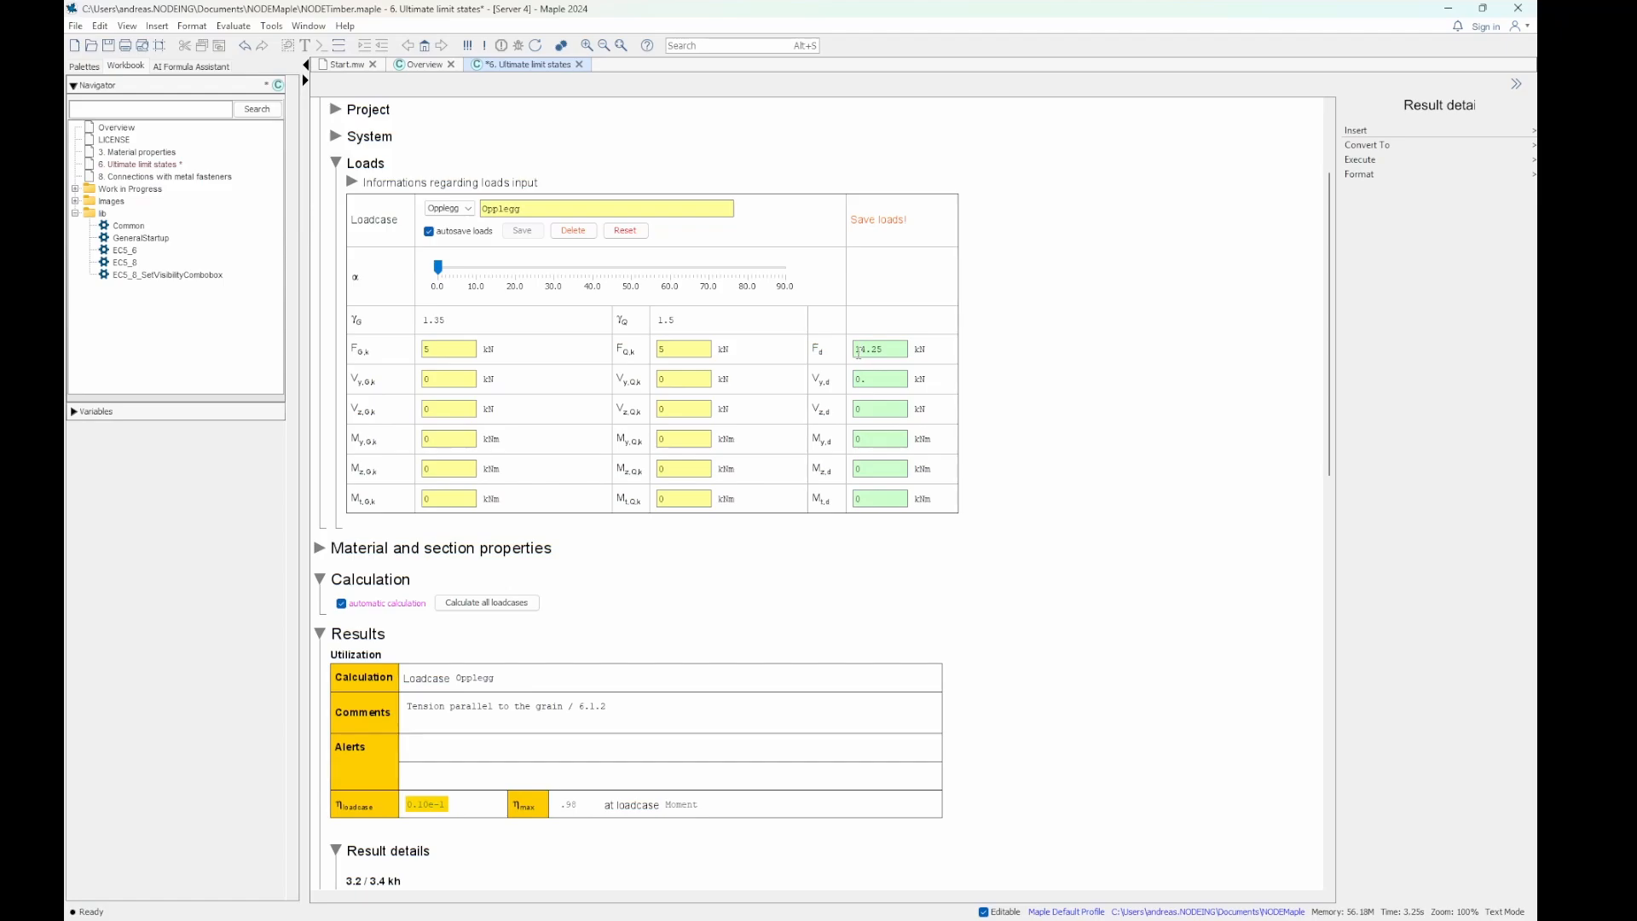
# - Change the design axial force F_d to -14.25 kN and check the updated utilization results
pyautogui.click(858, 352)
pyautogui.write('-')
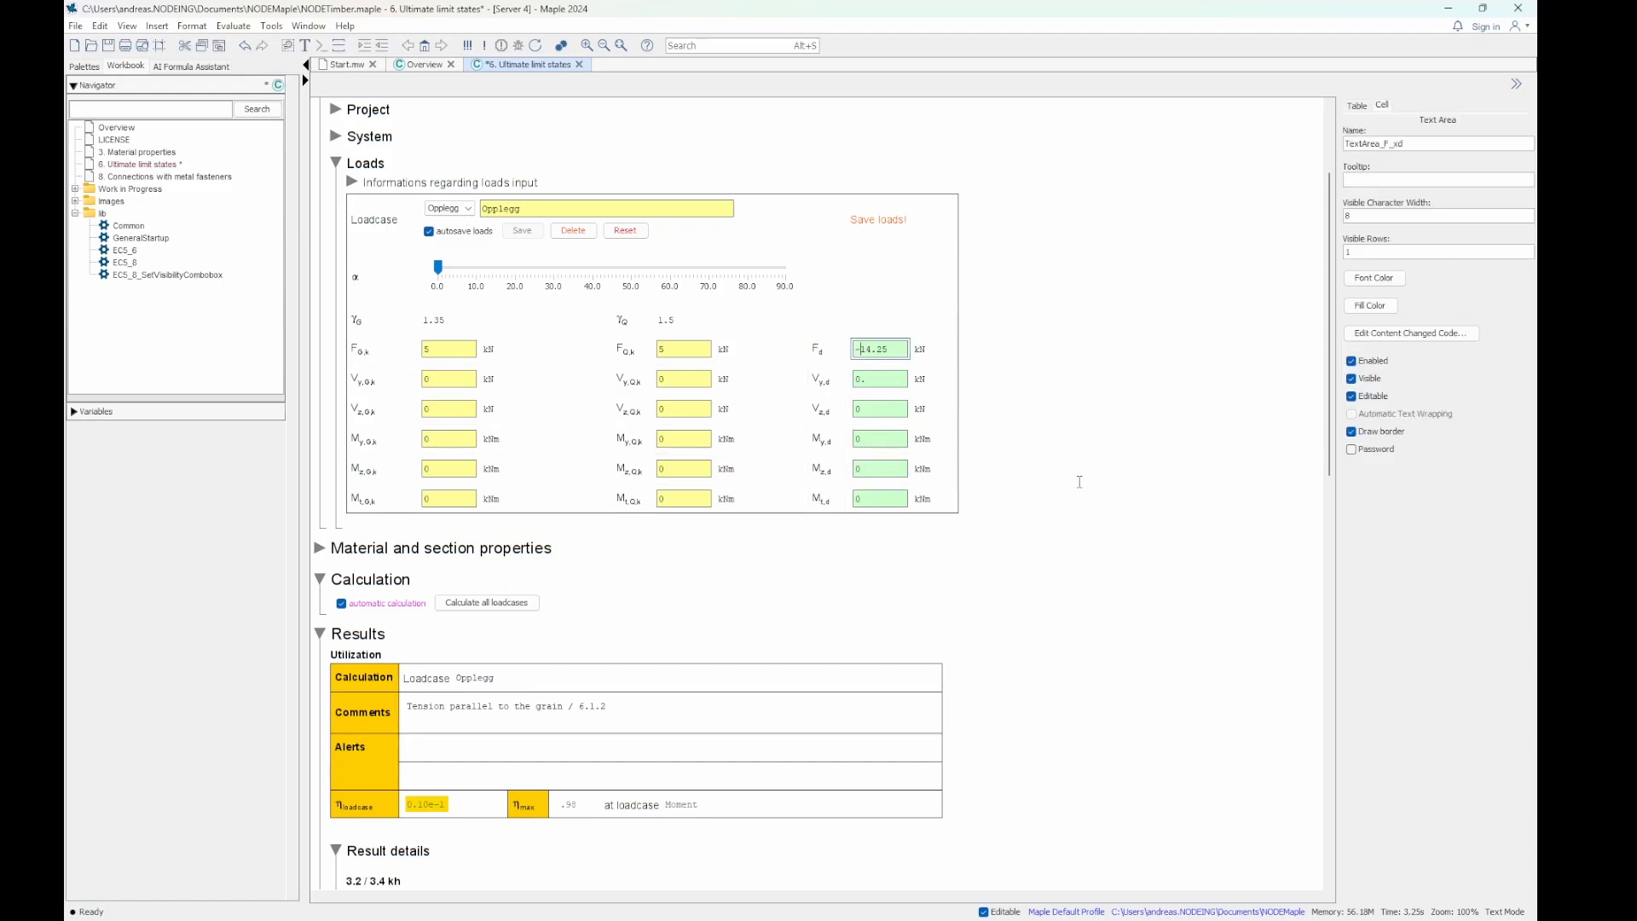
pyautogui.click(885, 380)
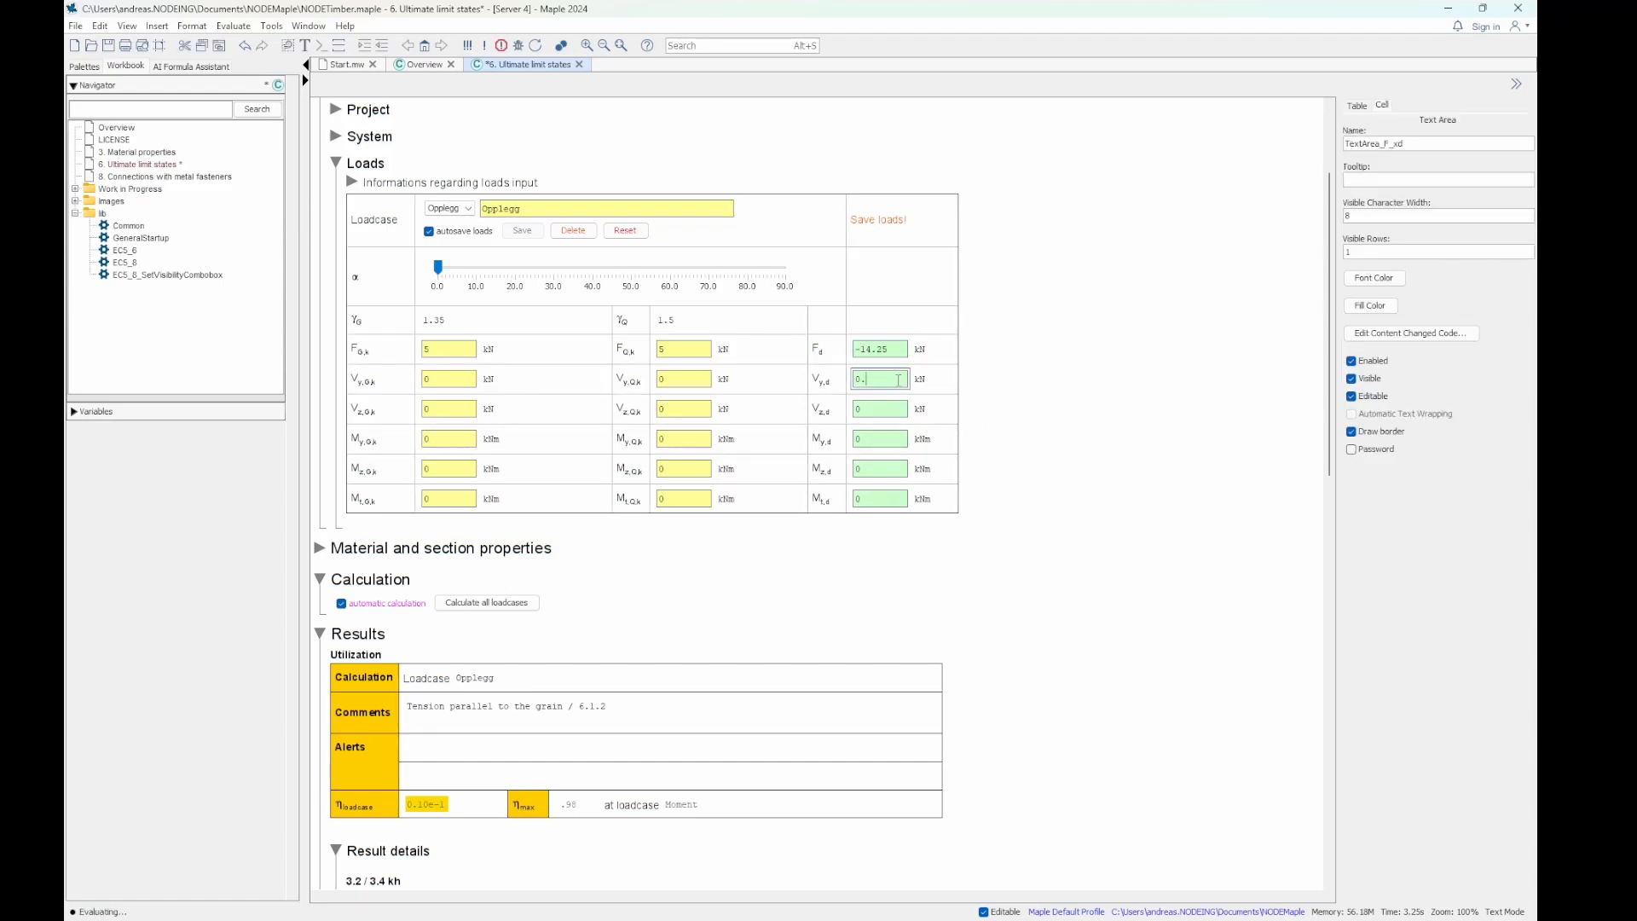
pyautogui.click(860, 398)
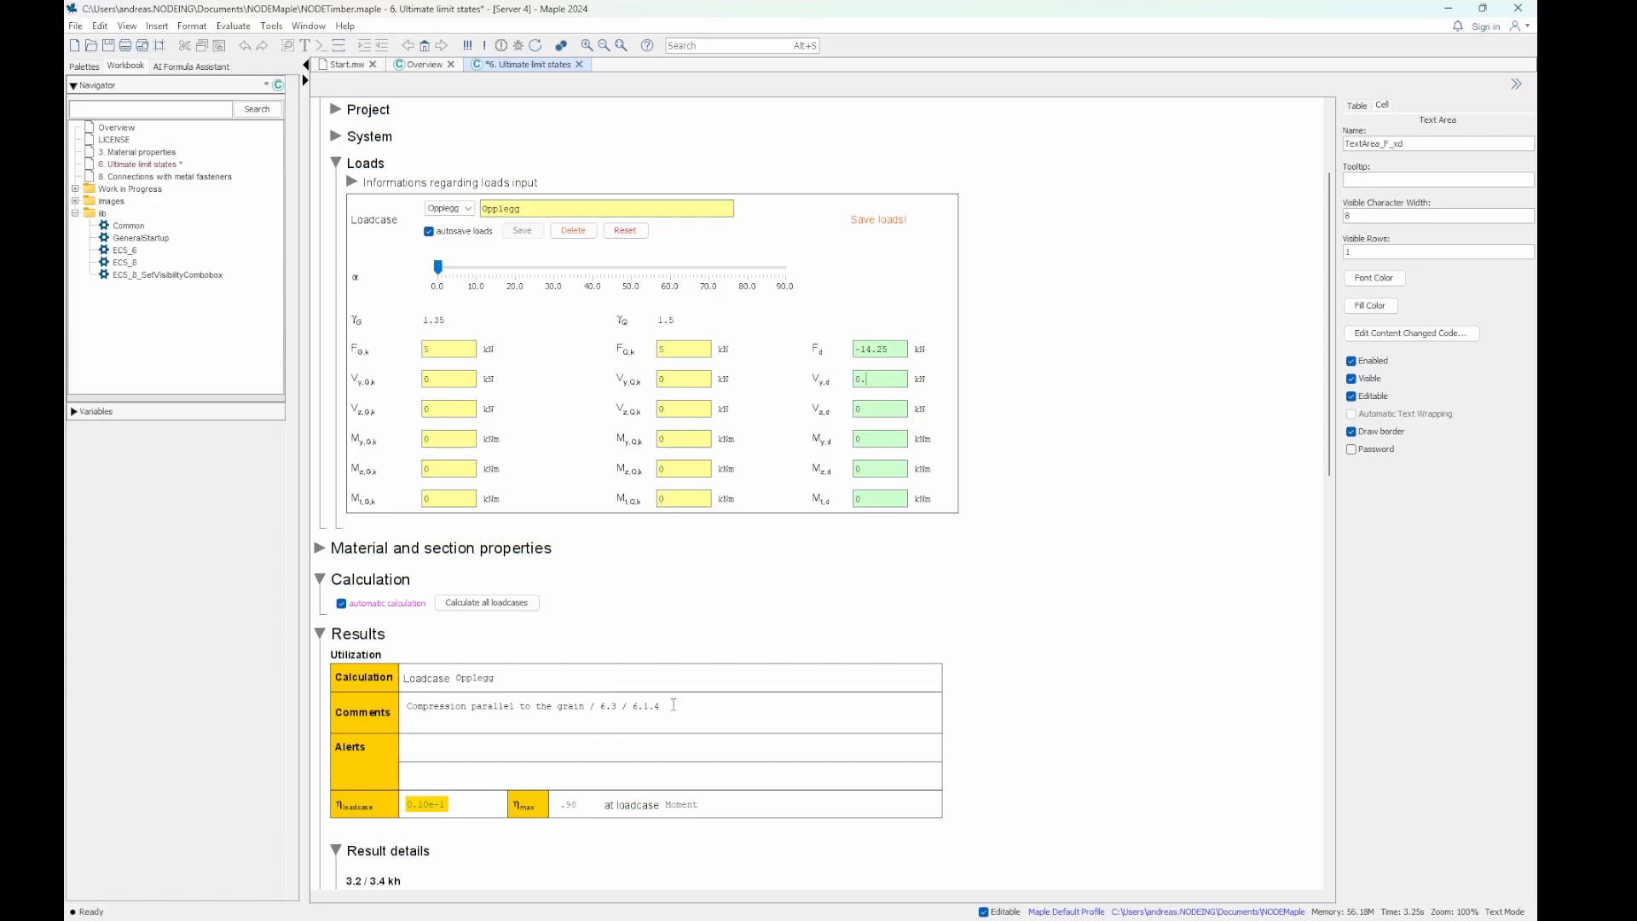
pyautogui.scroll(-10, 674, 704)
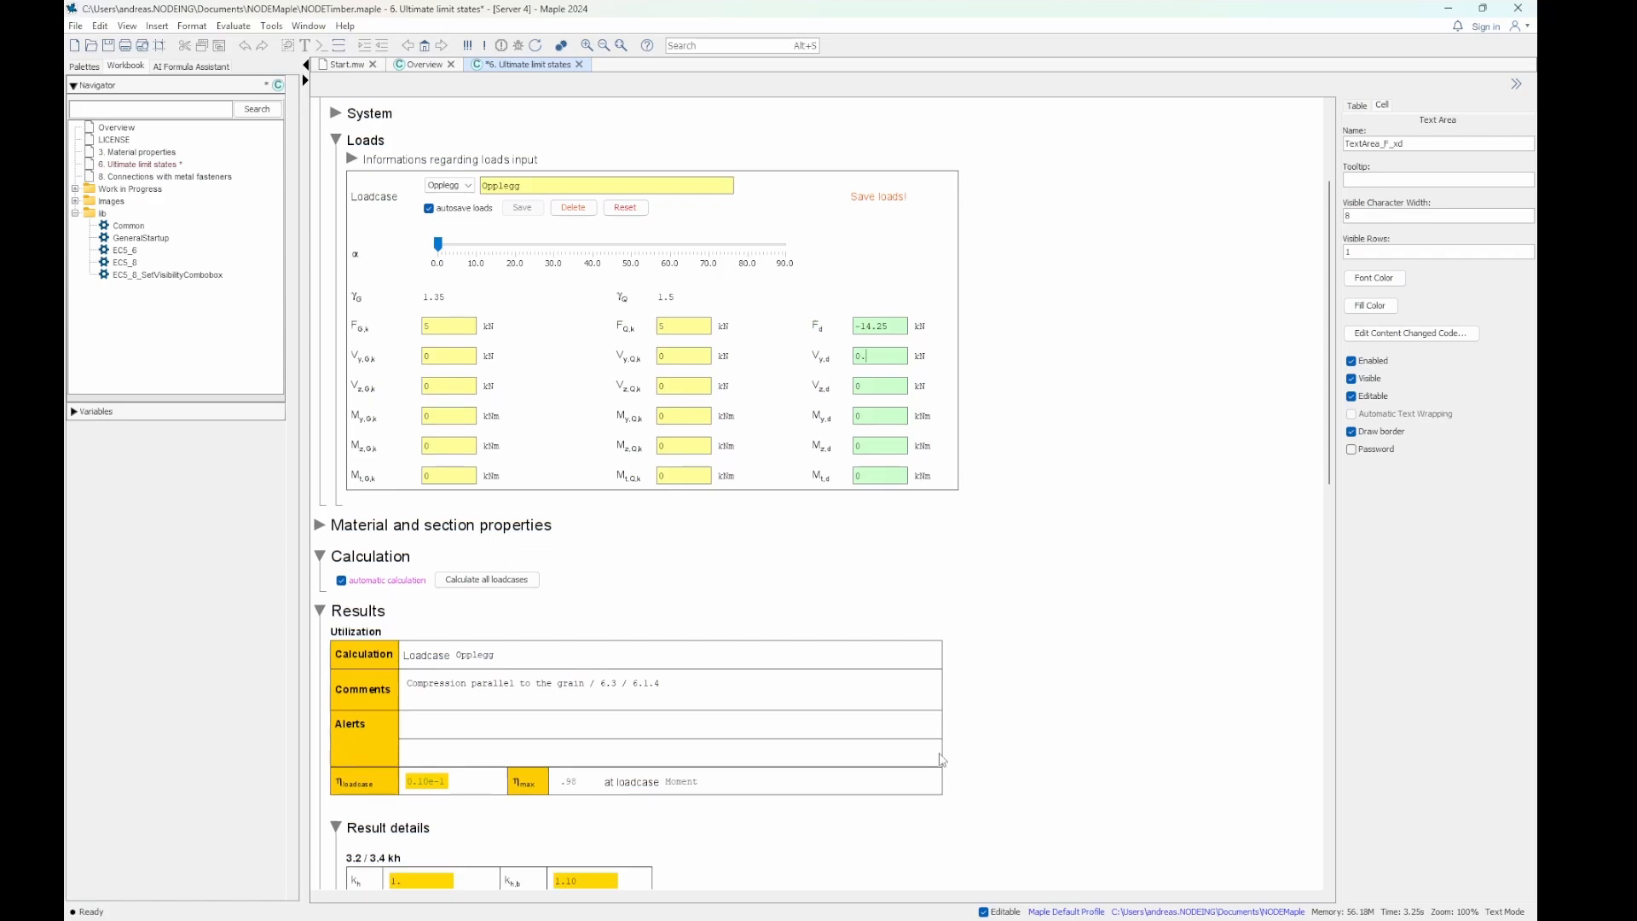
# - Examine the result details for the compression load, from the kh factors through the stability and section 6.4 checks
pyautogui.scroll(-7, 1106, 727)
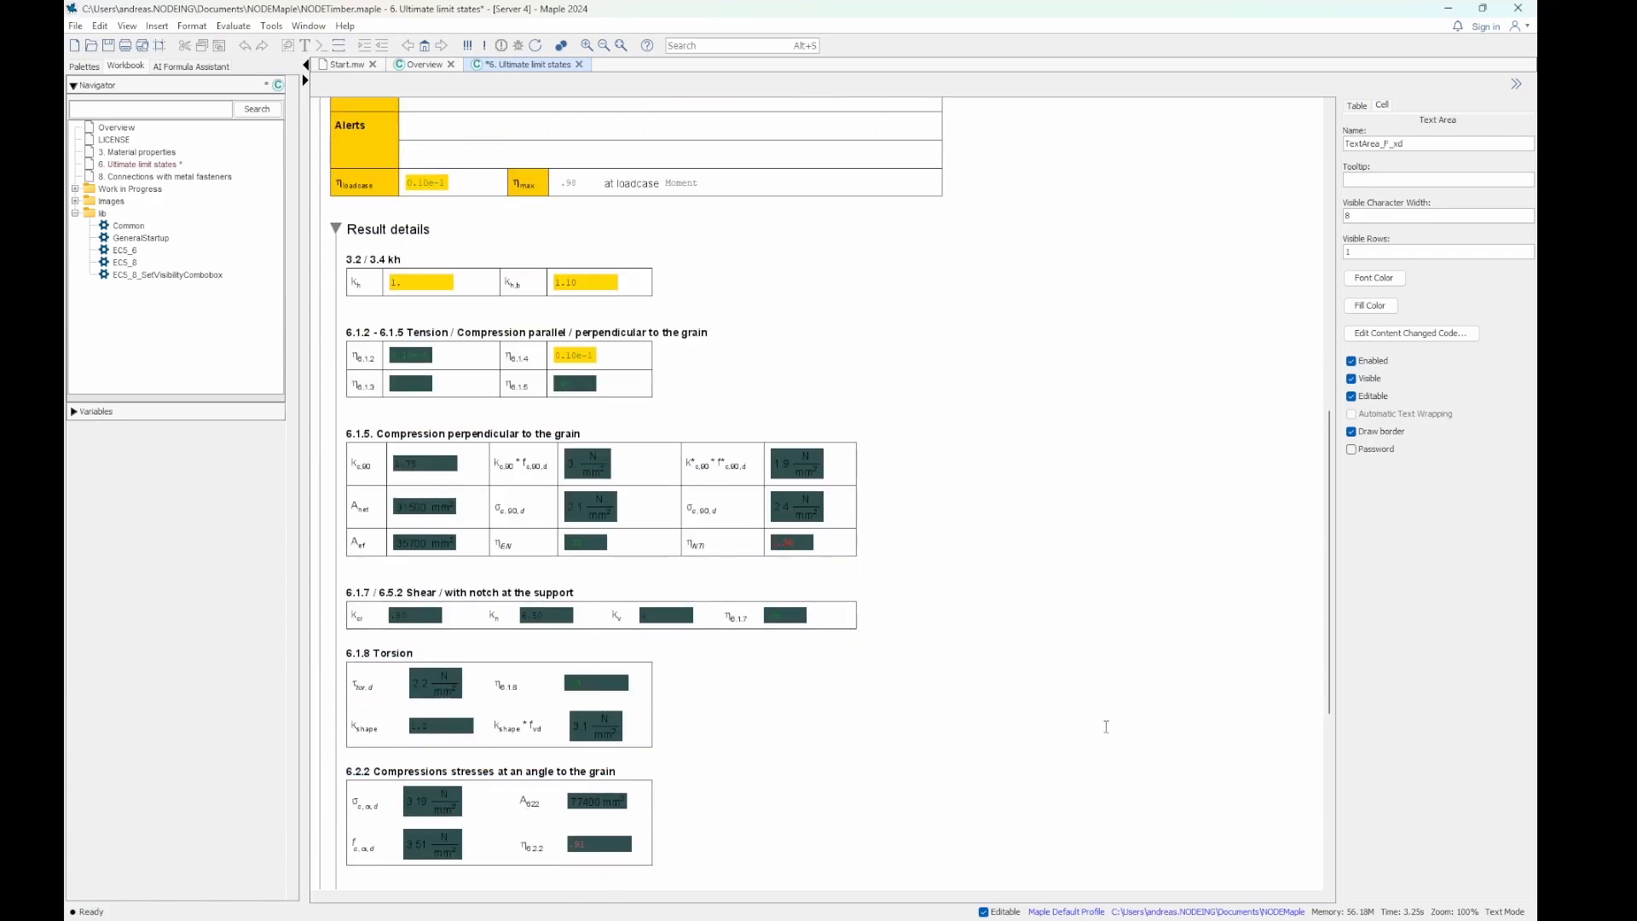
pyautogui.scroll(-3, 1106, 729)
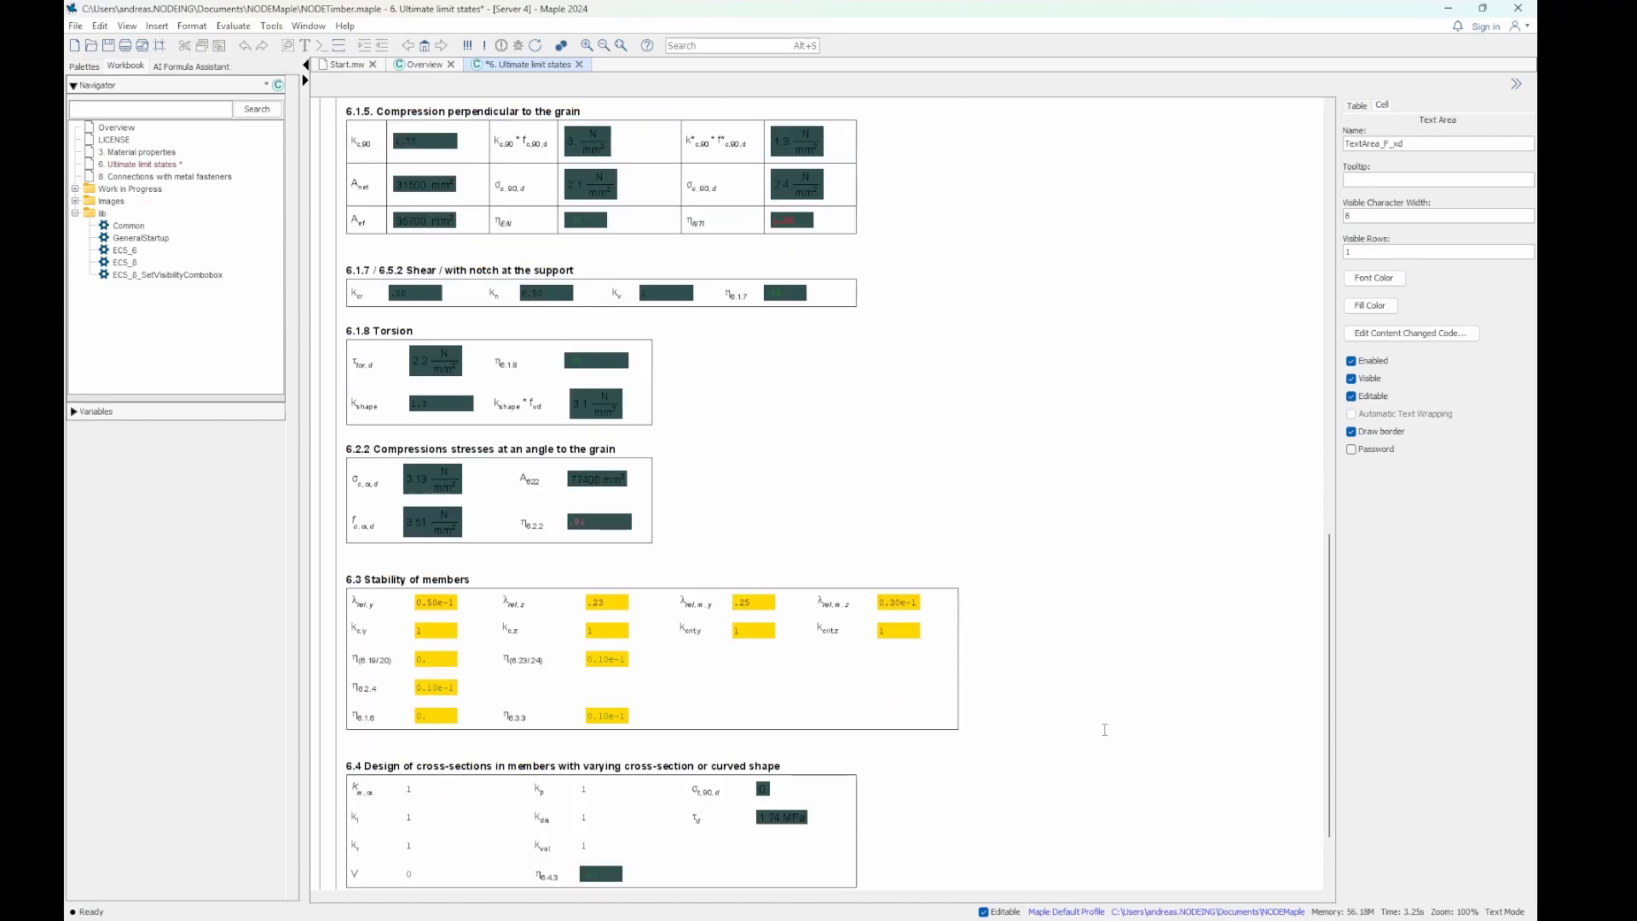
pyautogui.scroll(5, 1092, 728)
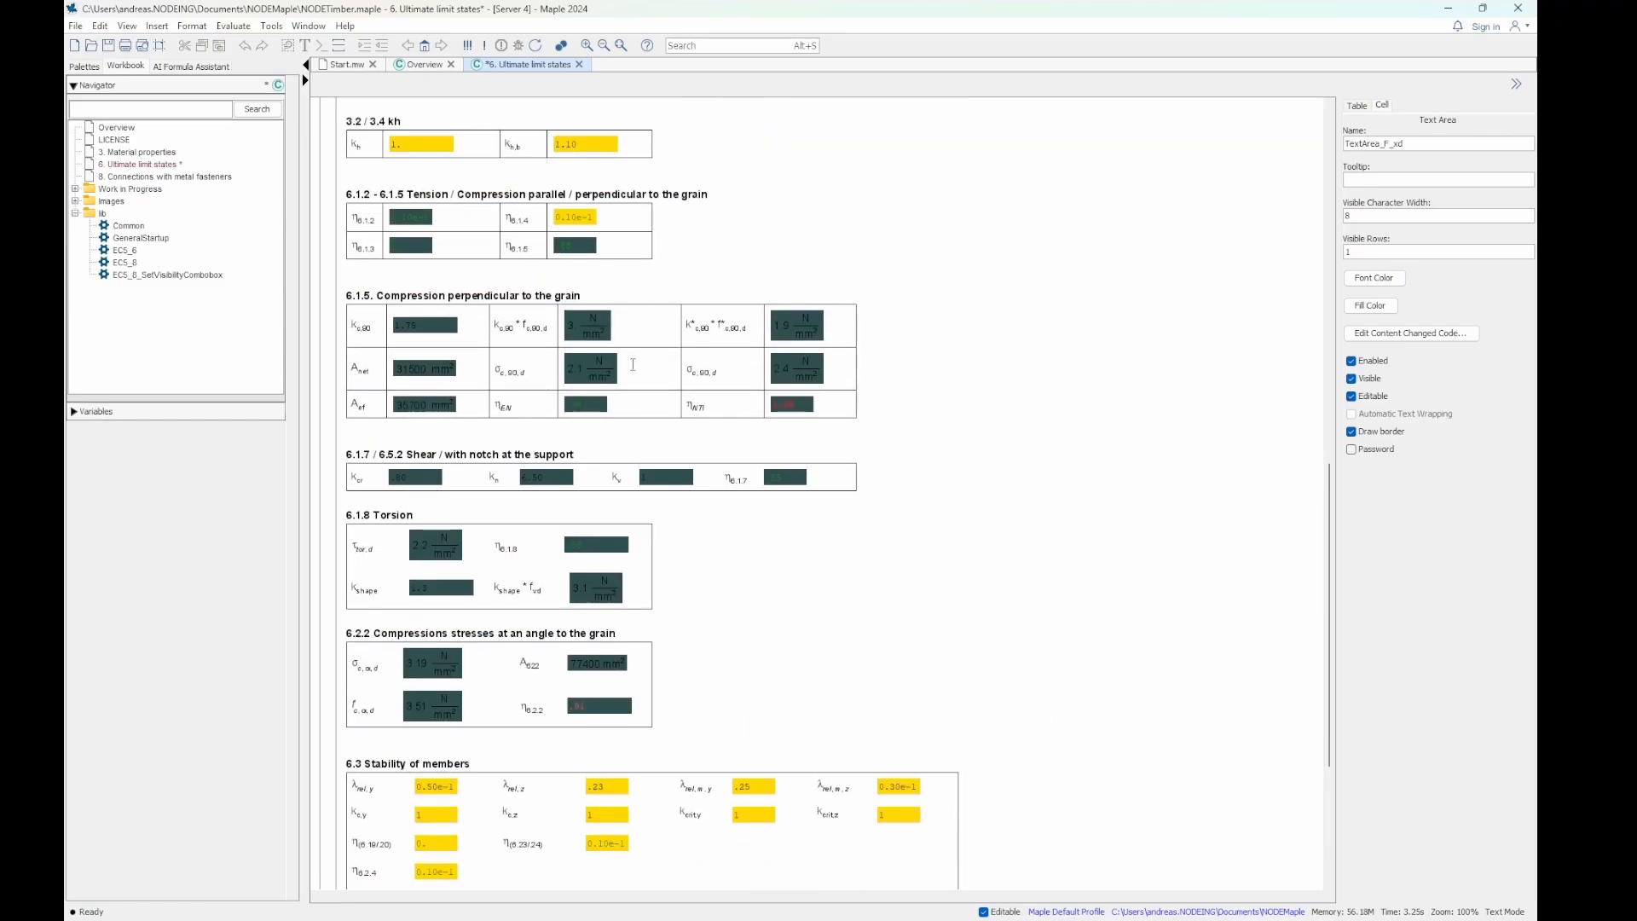
pyautogui.scroll(1, 699, 351)
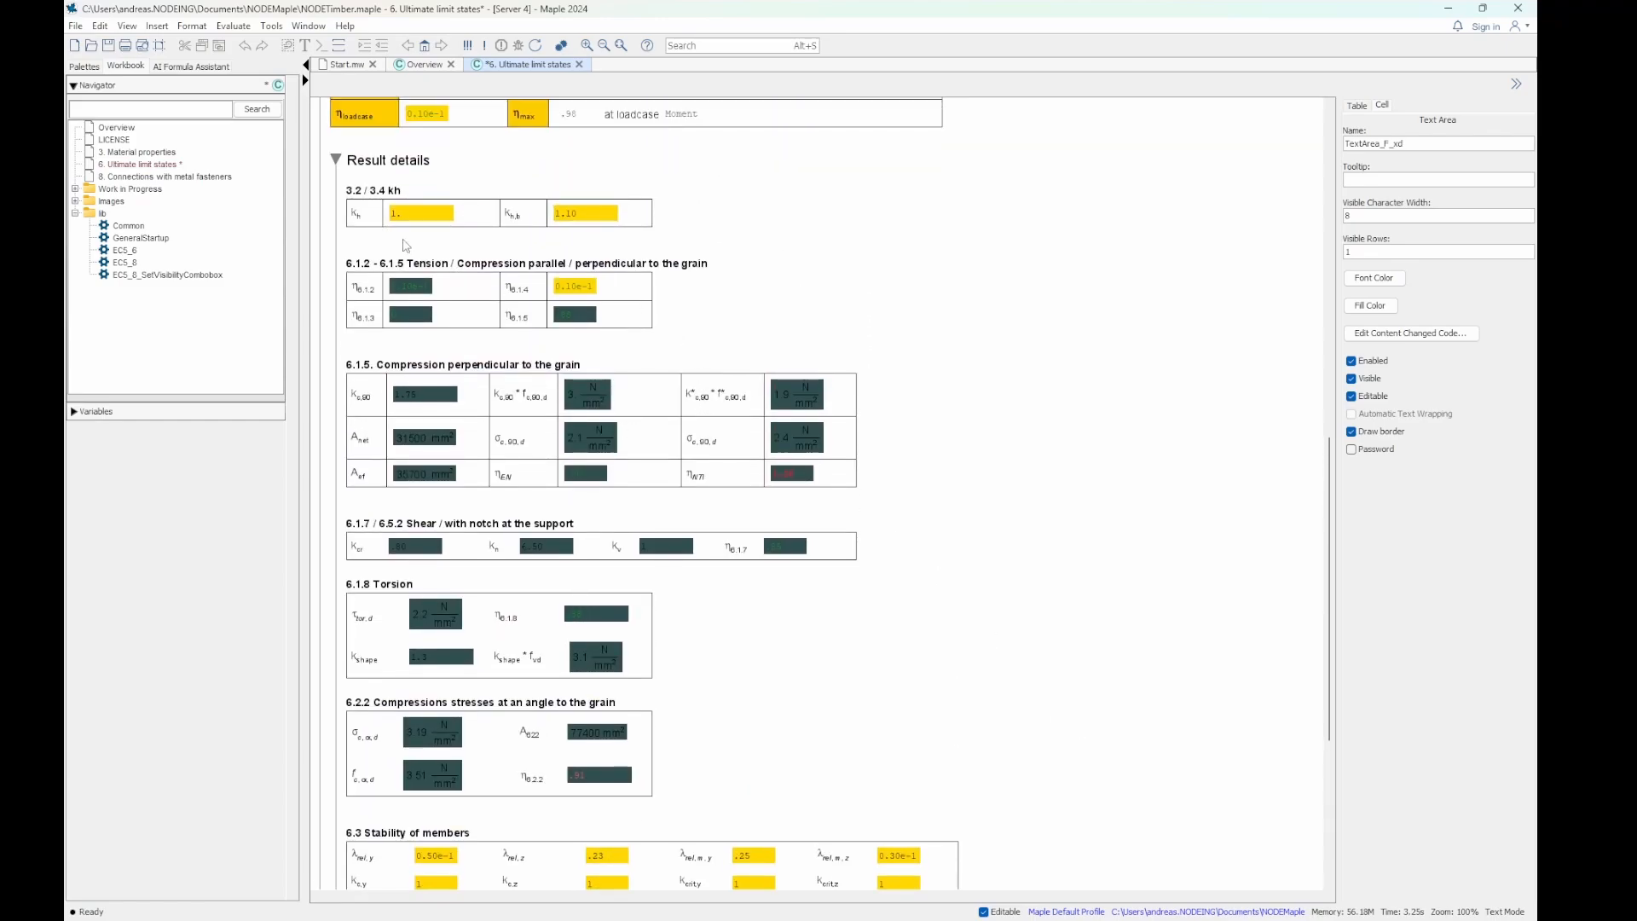
pyautogui.scroll(-1, 602, 349)
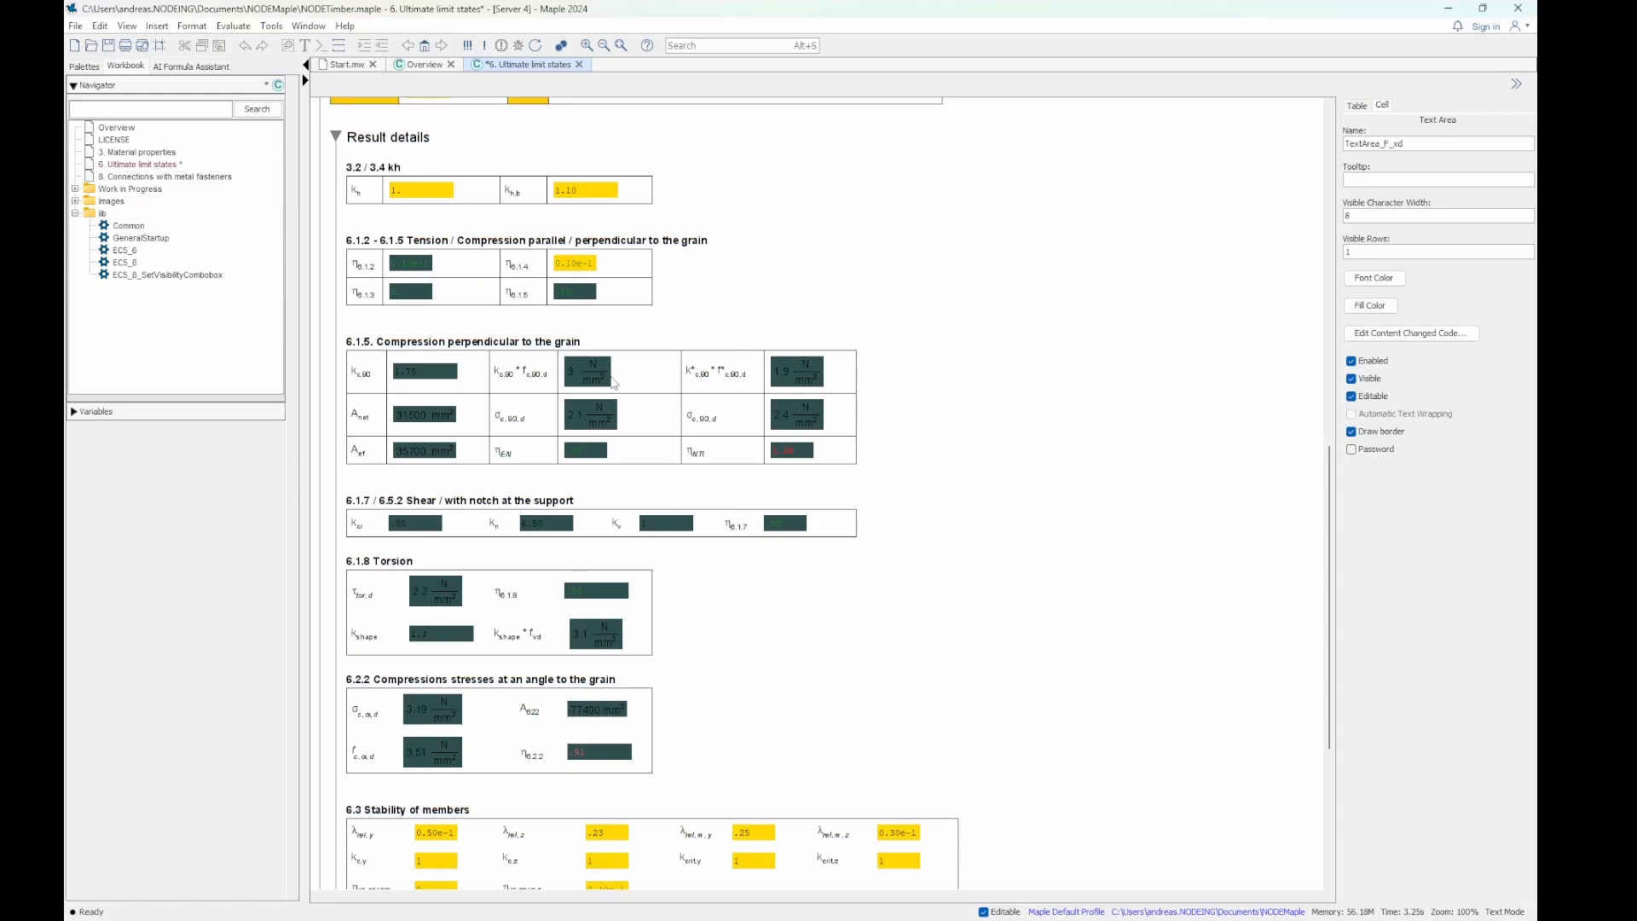
pyautogui.scroll(-5, 768, 554)
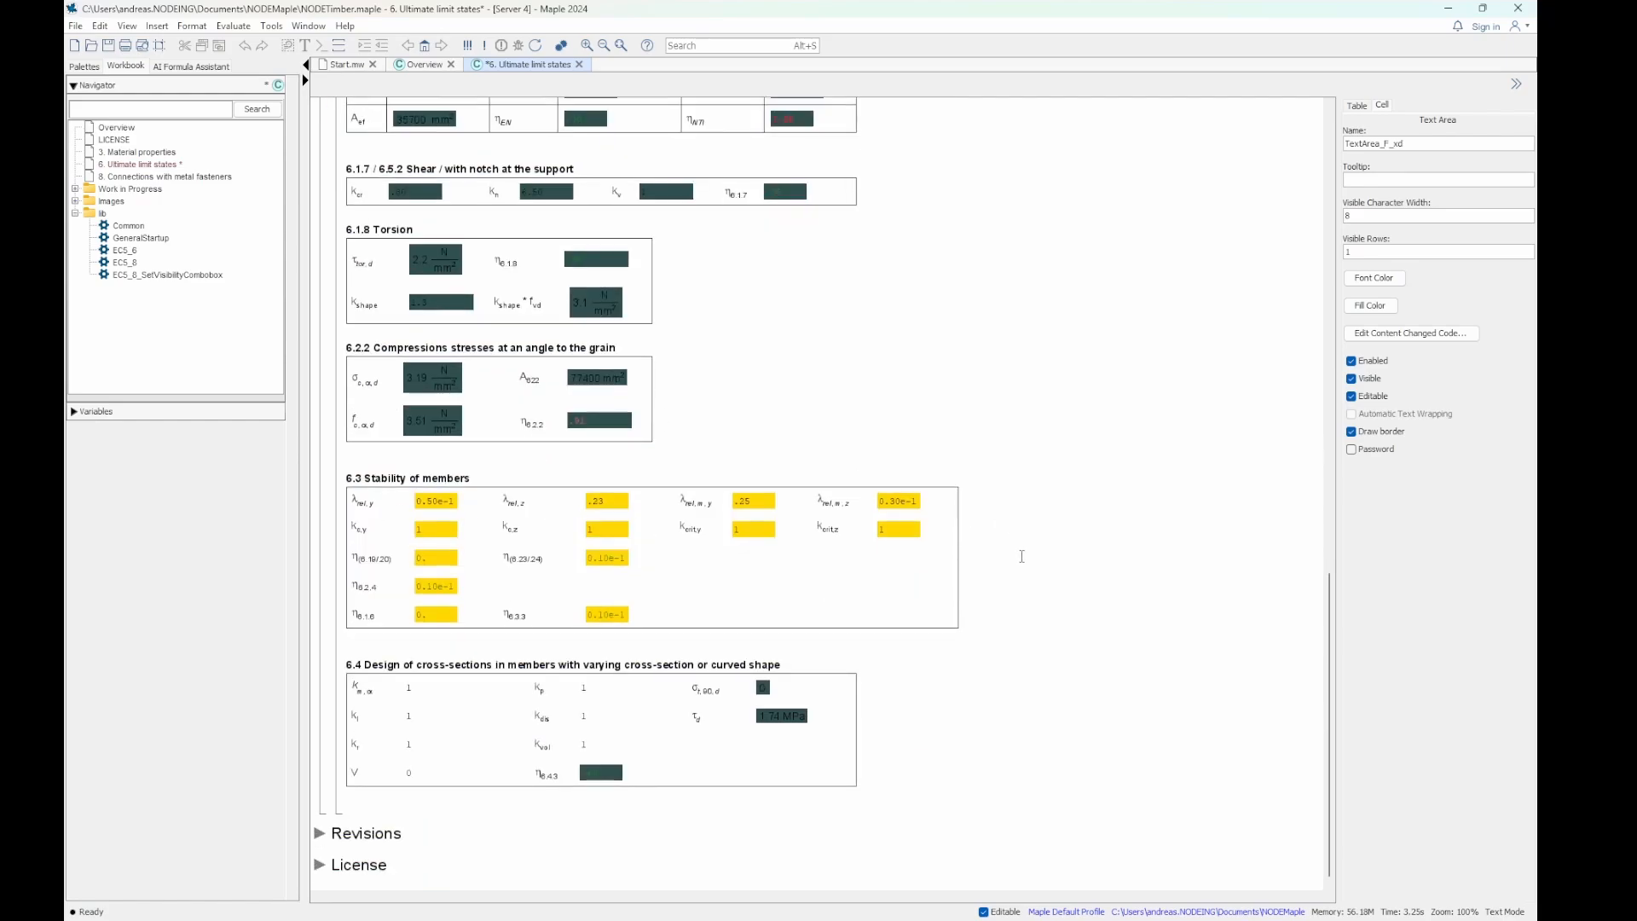
pyautogui.scroll(2, 1051, 609)
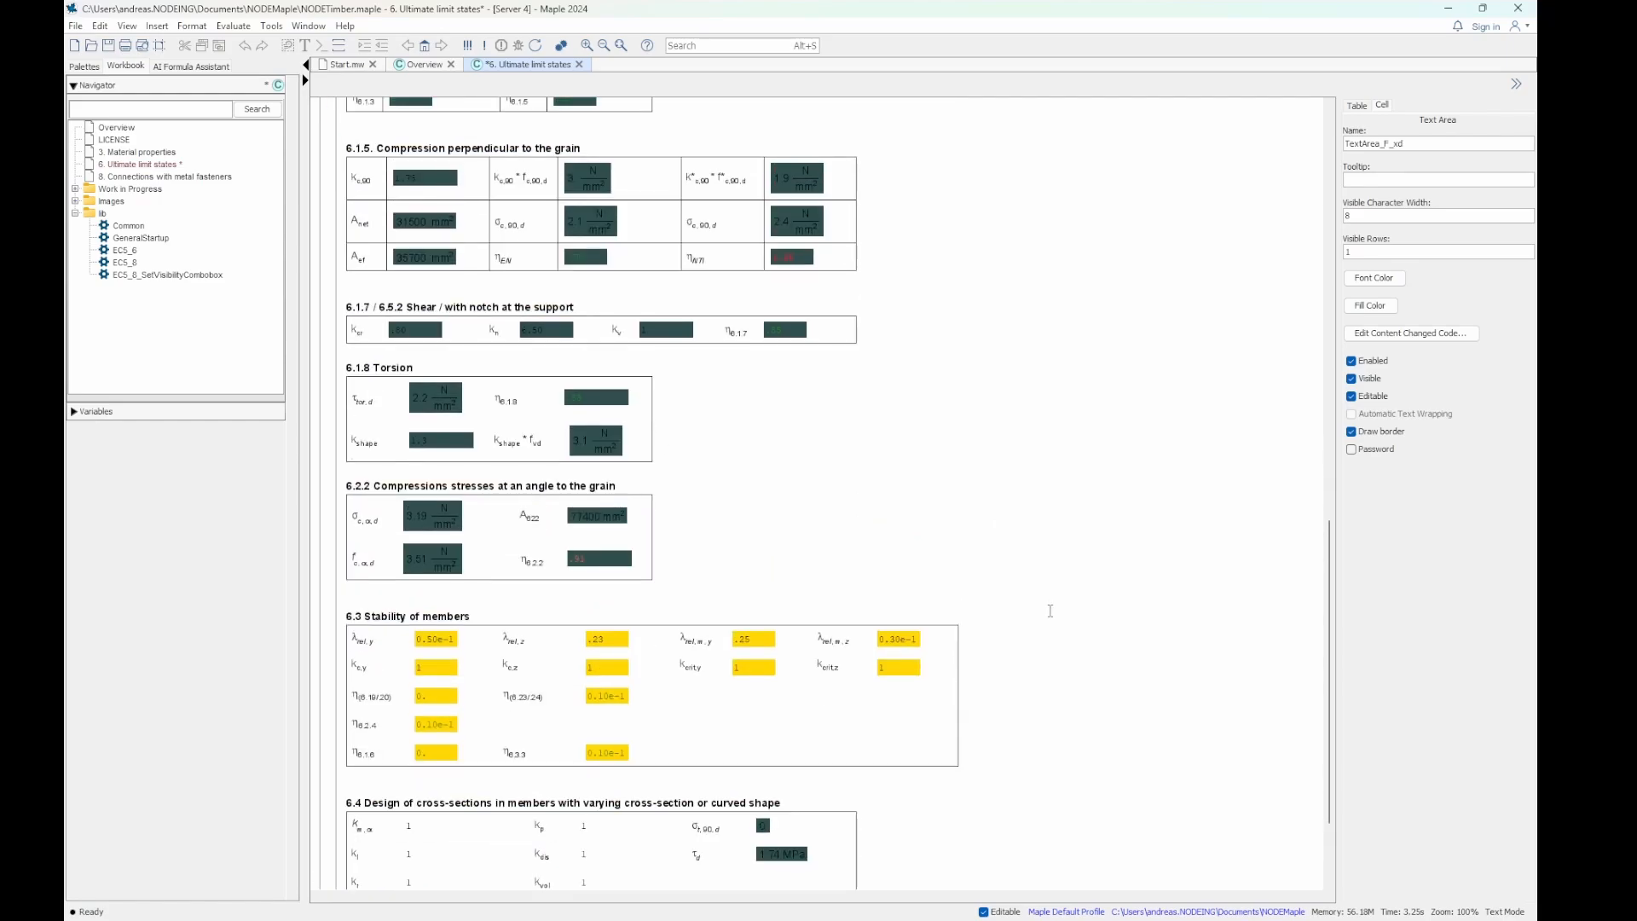
# - Compare the utilization summary and load inputs of loadcase Opplegg with the grain-direction, shear, torsion, stability and curved-member checks
pyautogui.scroll(5, 1051, 611)
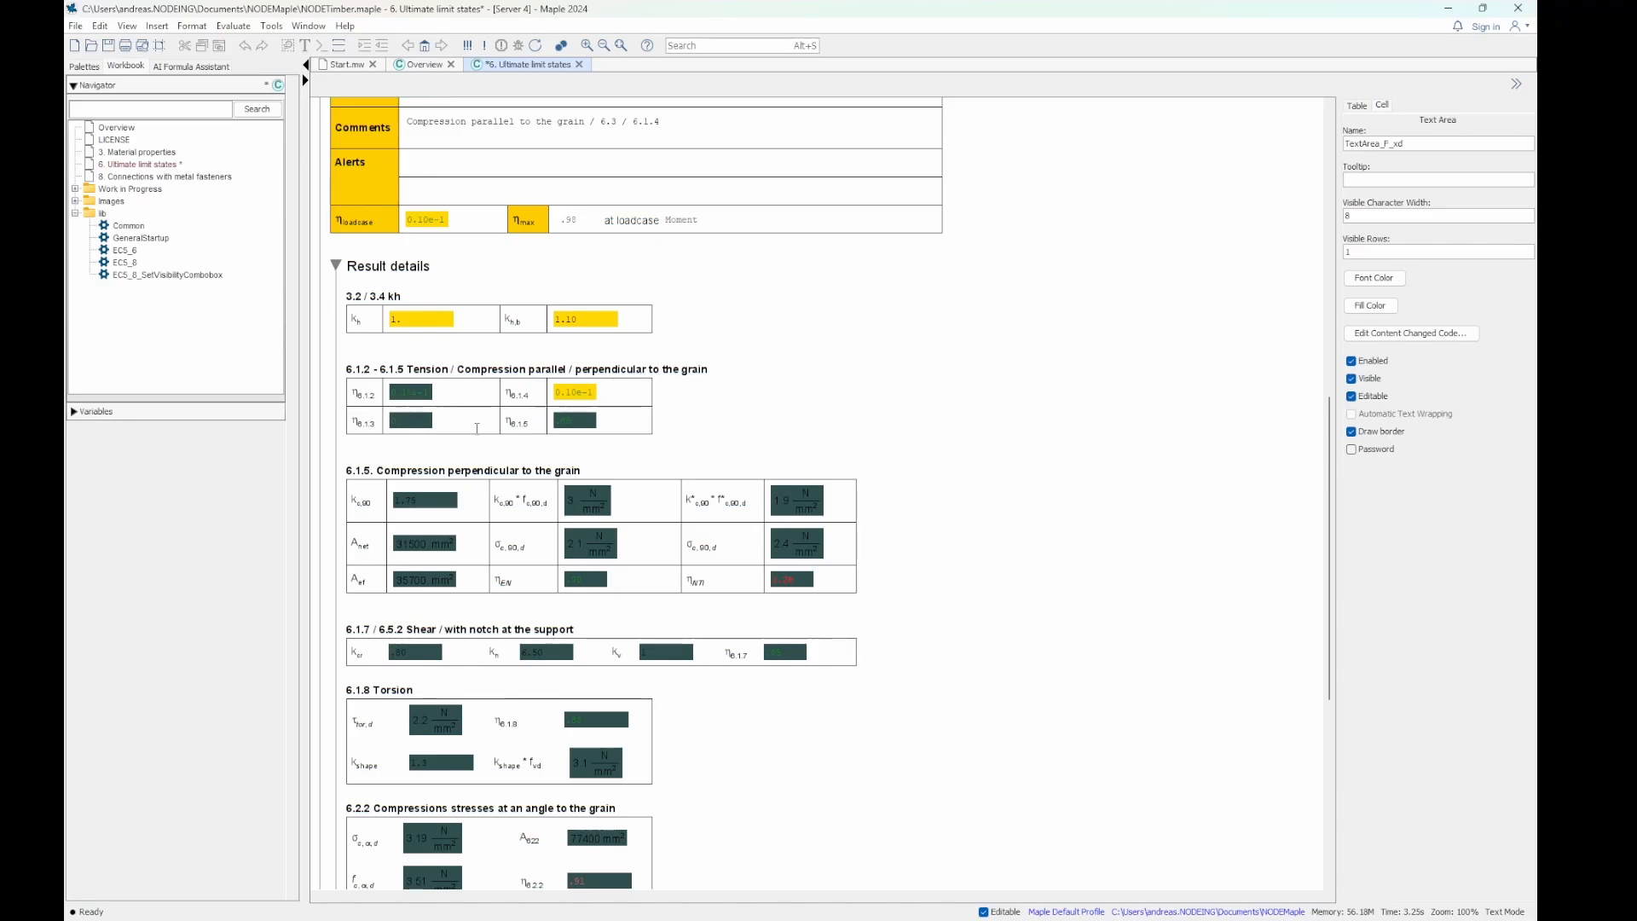
pyautogui.scroll(2, 803, 441)
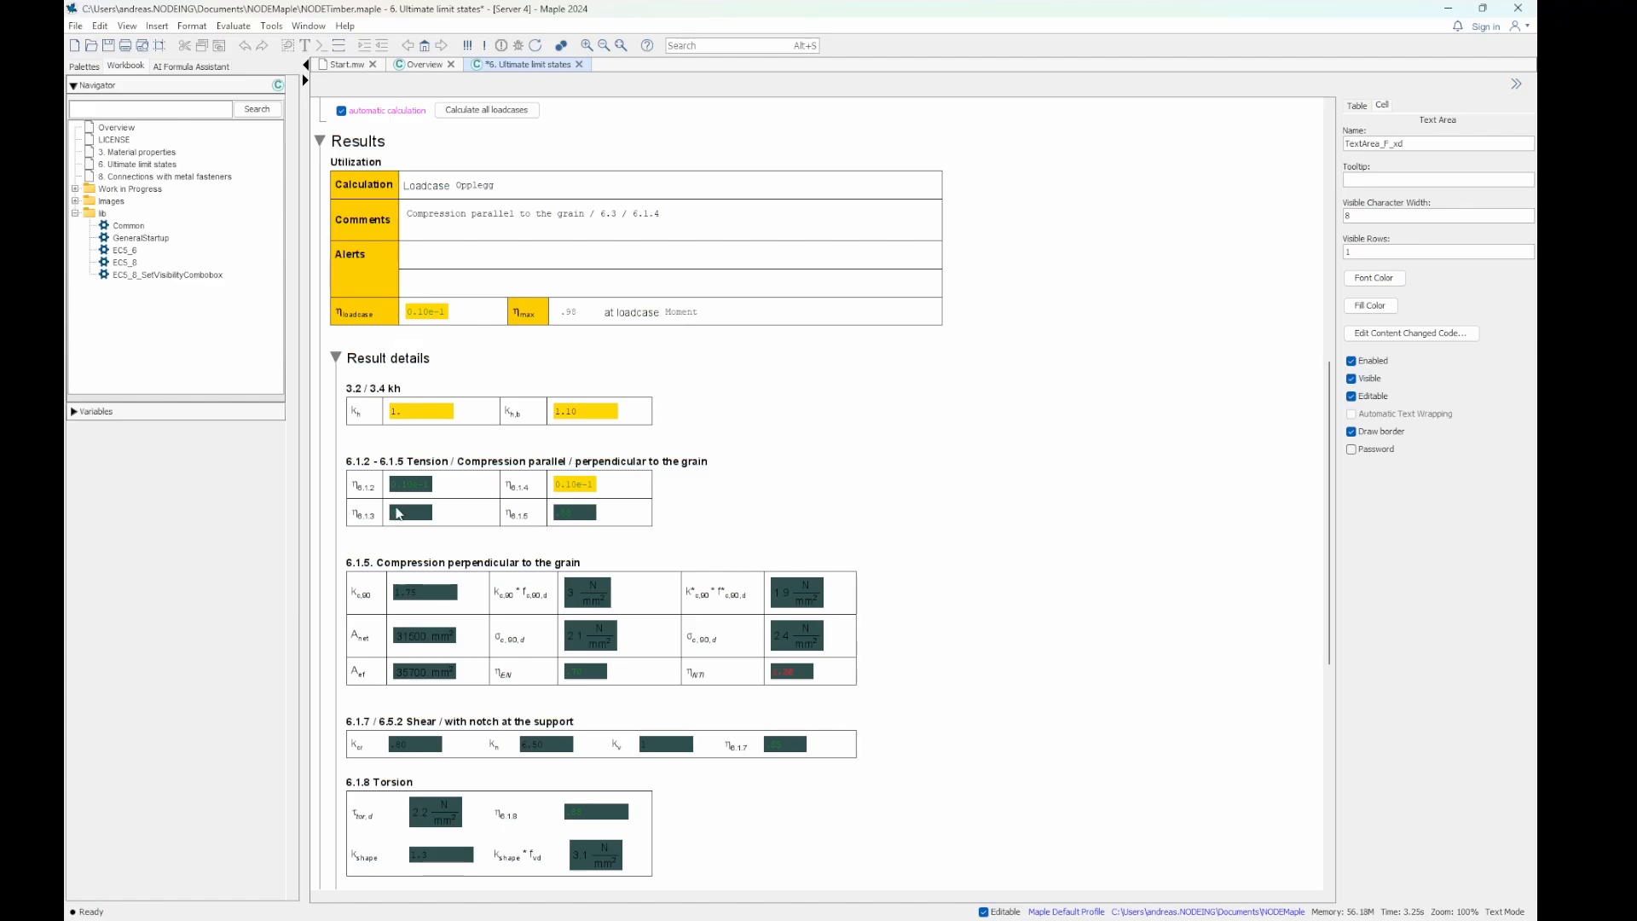
pyautogui.scroll(-3, 759, 513)
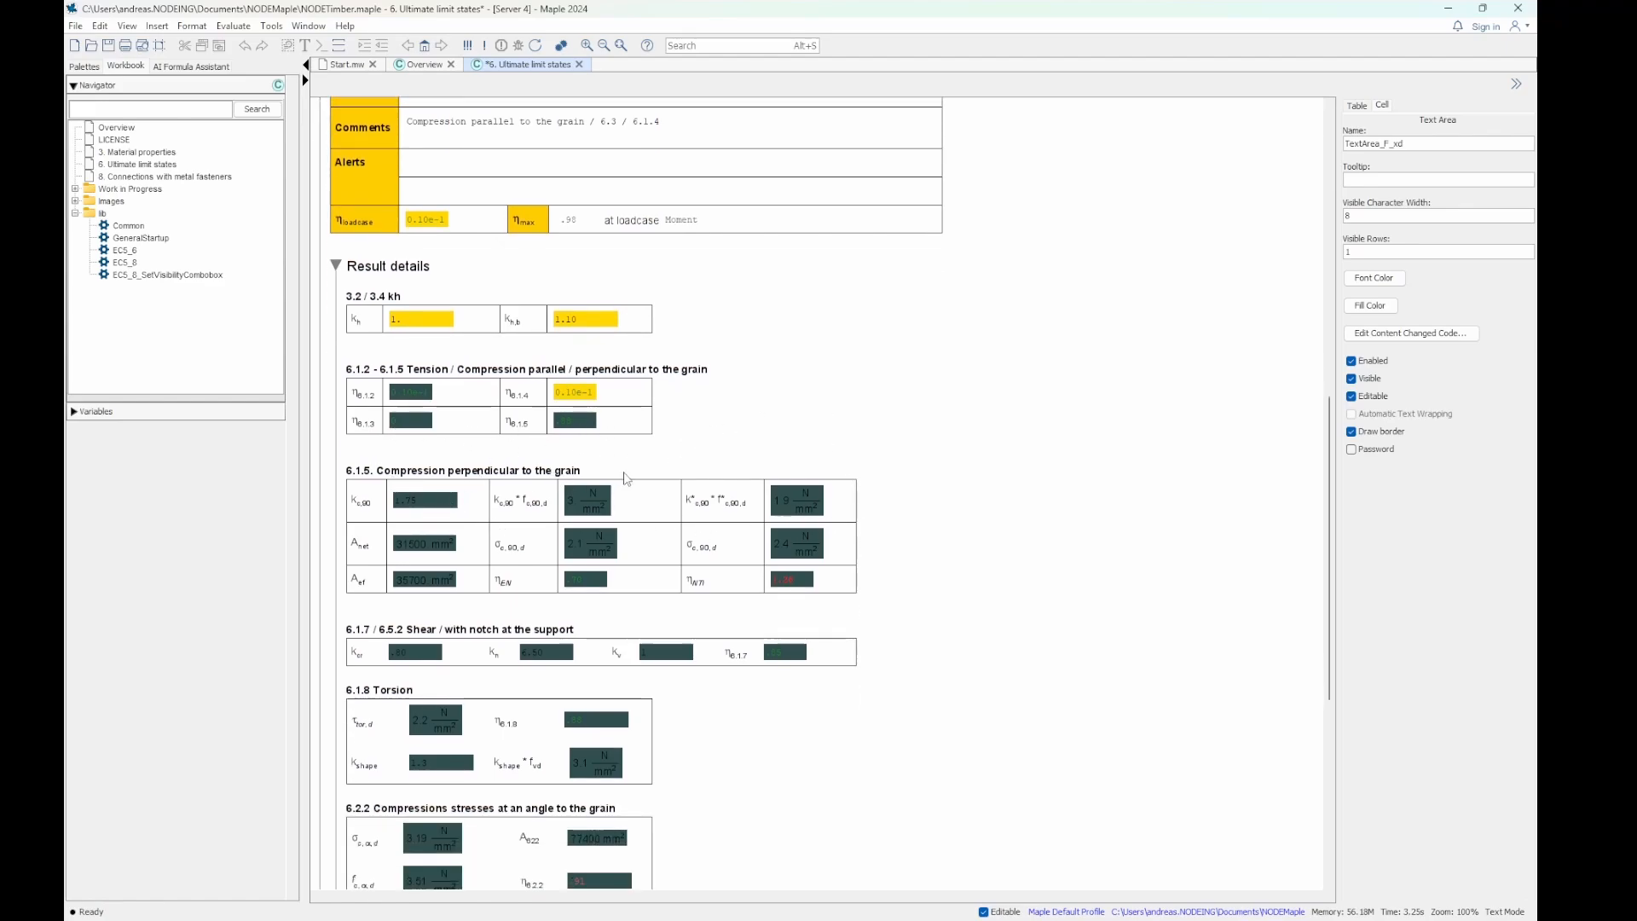
pyautogui.scroll(-4, 526, 531)
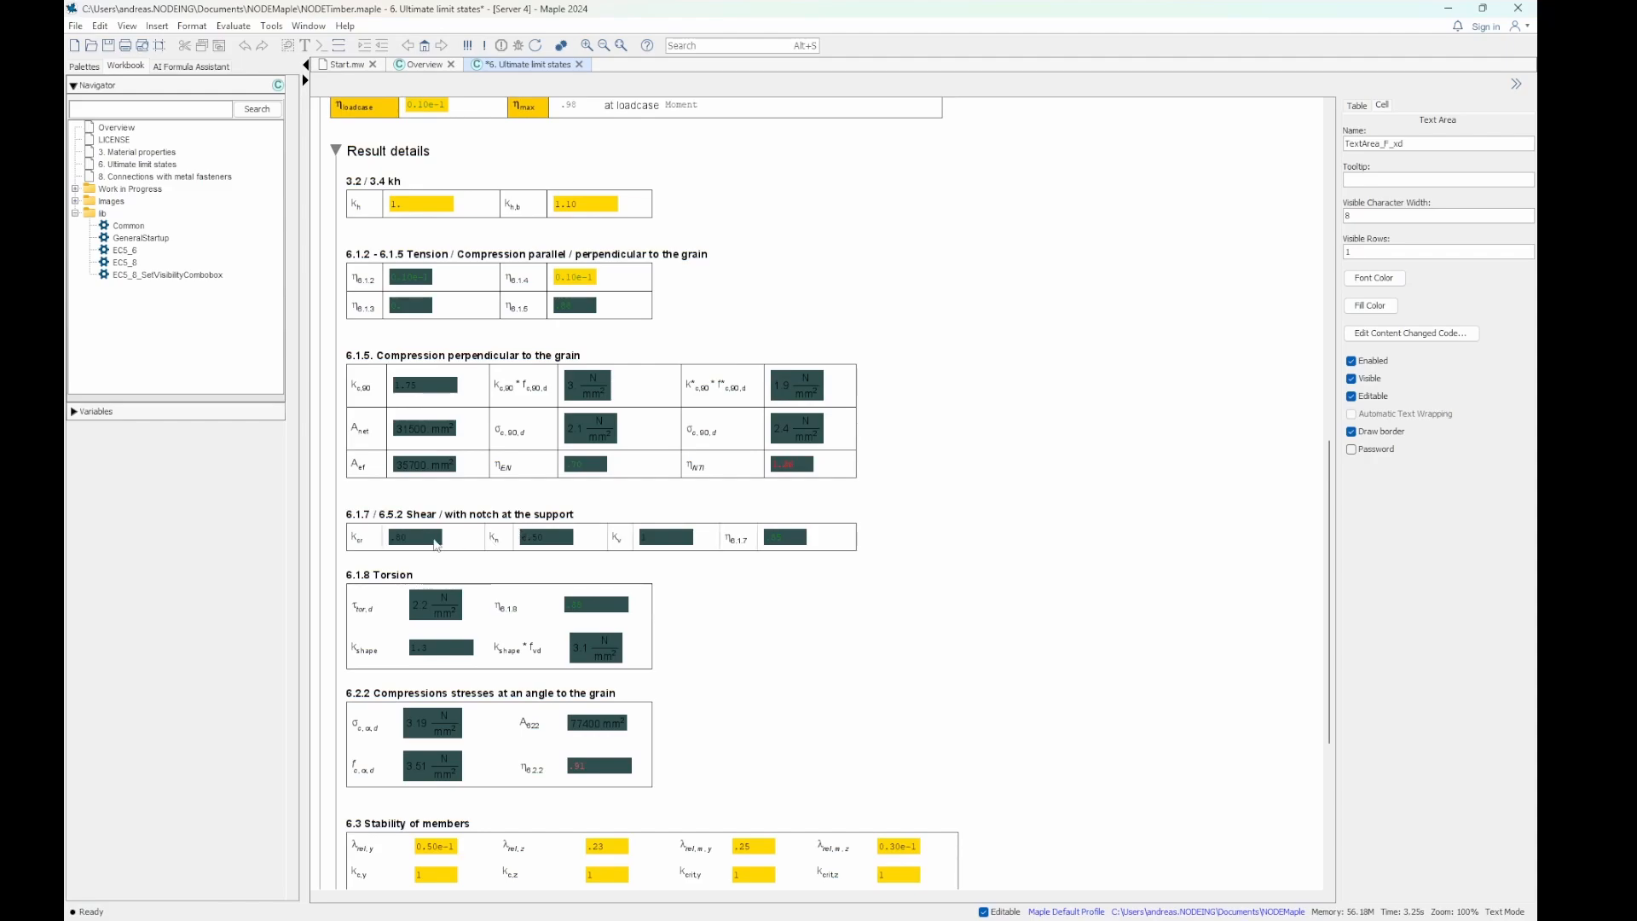
pyautogui.scroll(10, 1028, 482)
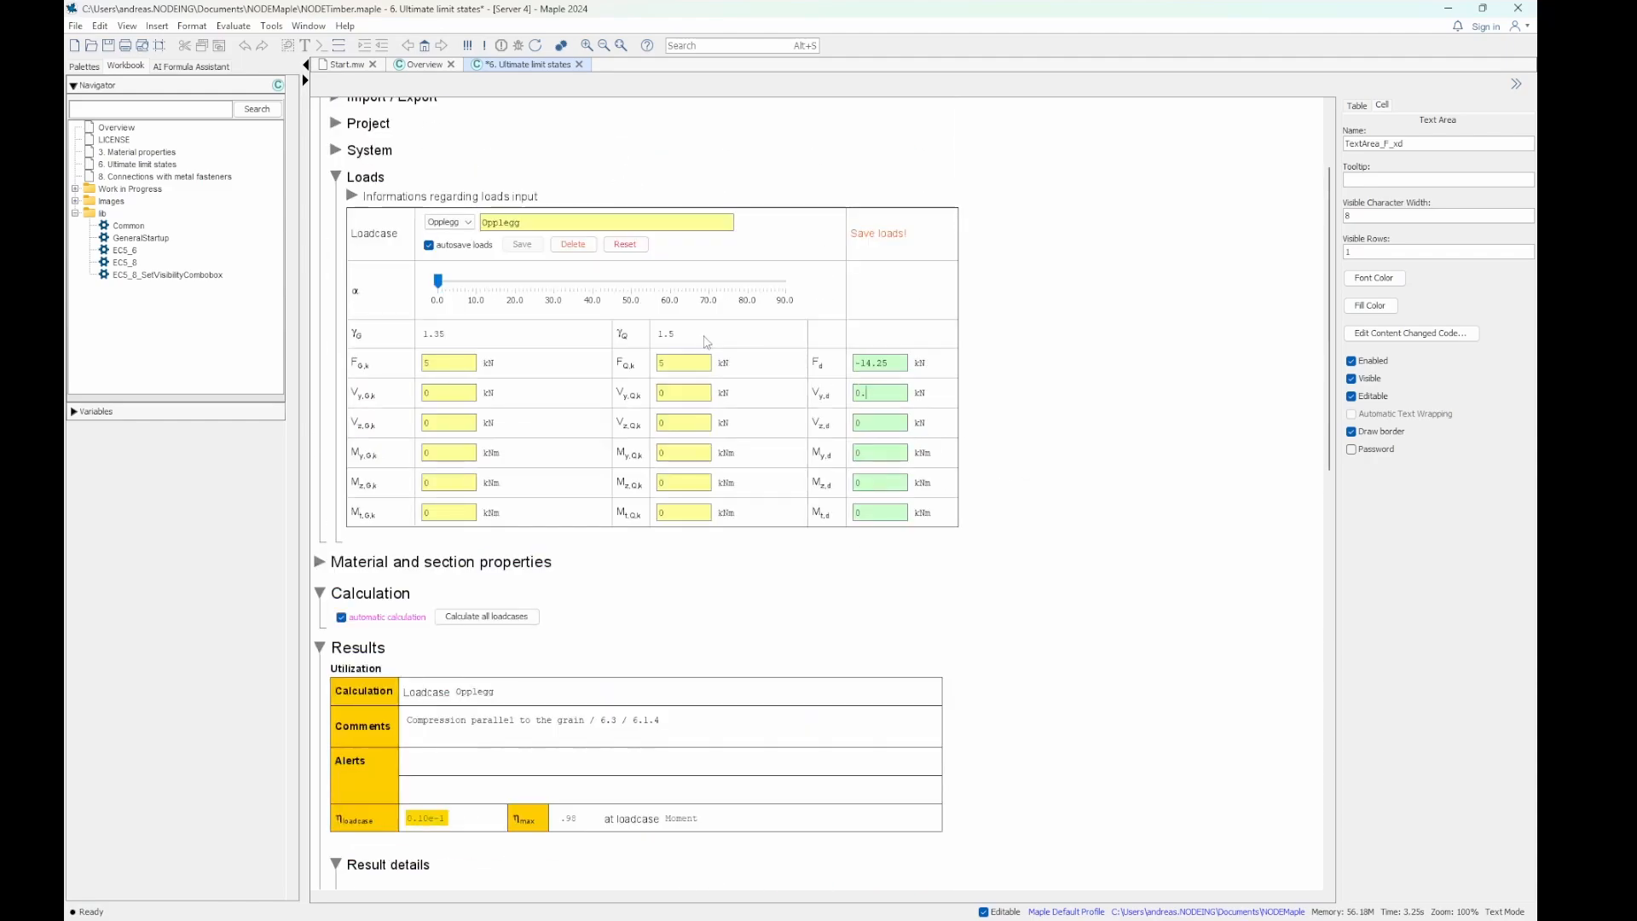
pyautogui.scroll(-10, 1126, 624)
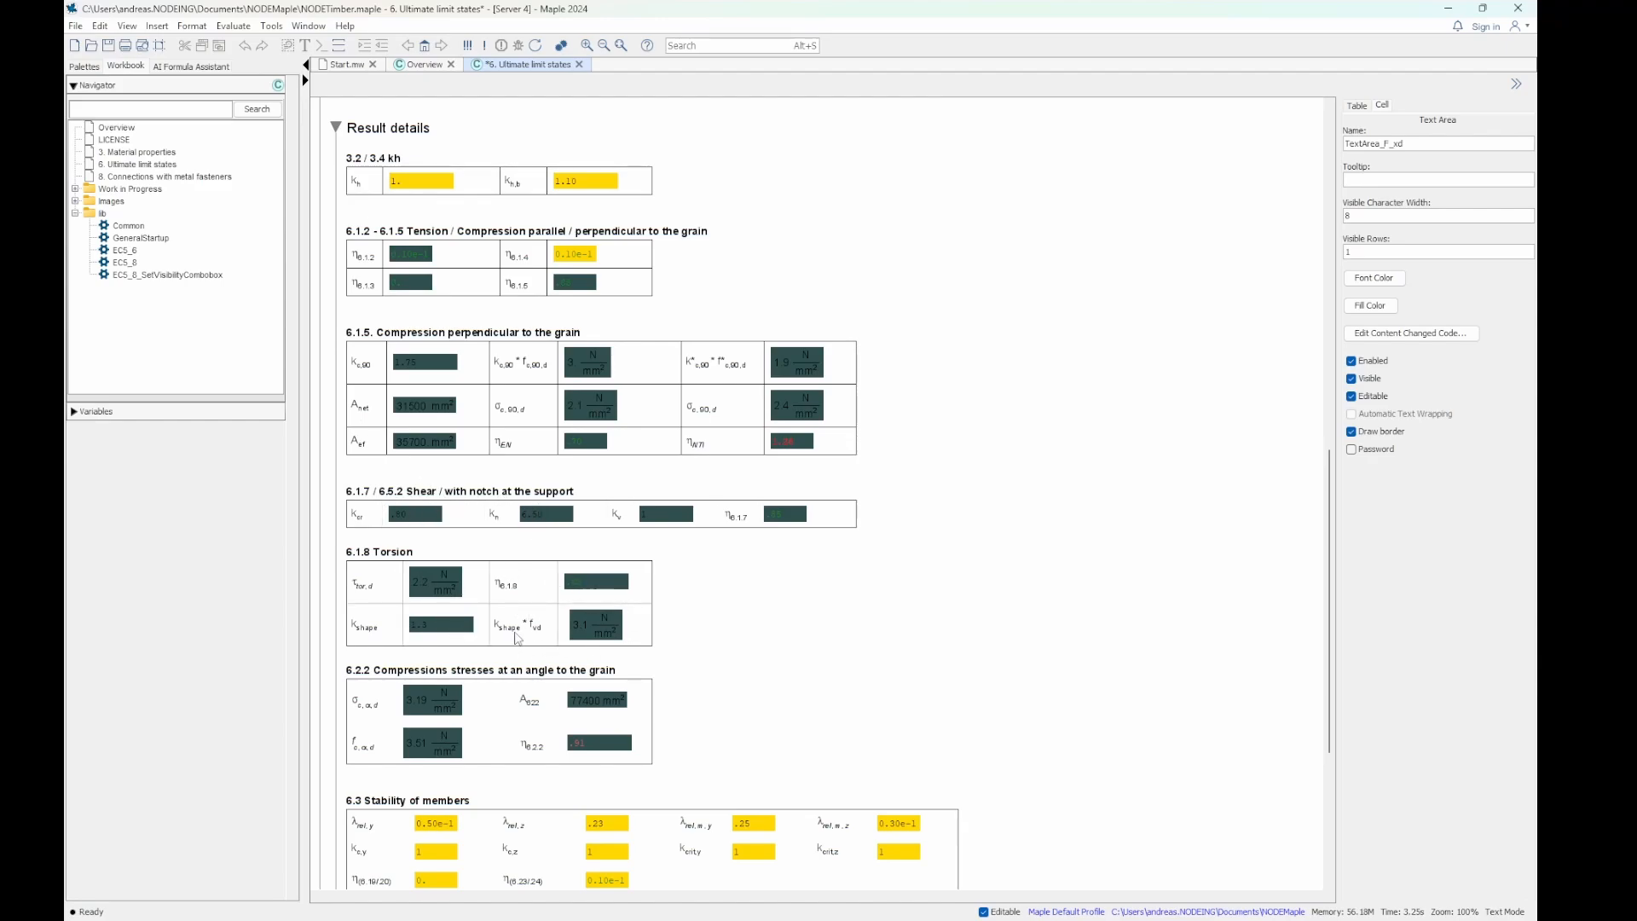
pyautogui.scroll(-3, 521, 632)
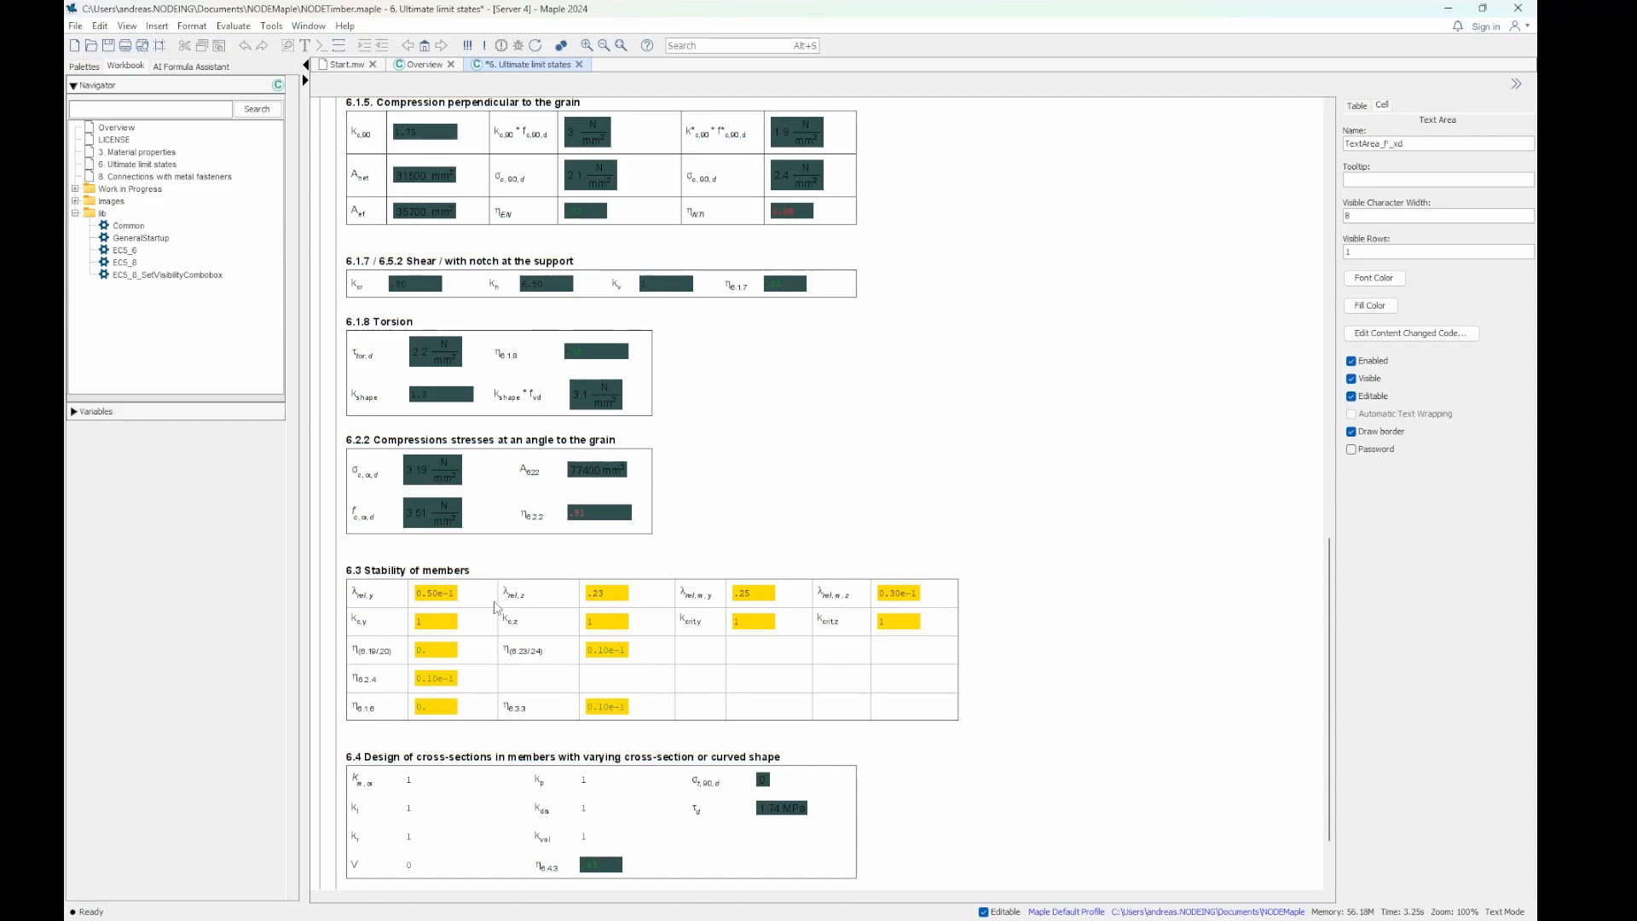
pyautogui.scroll(-3, 495, 607)
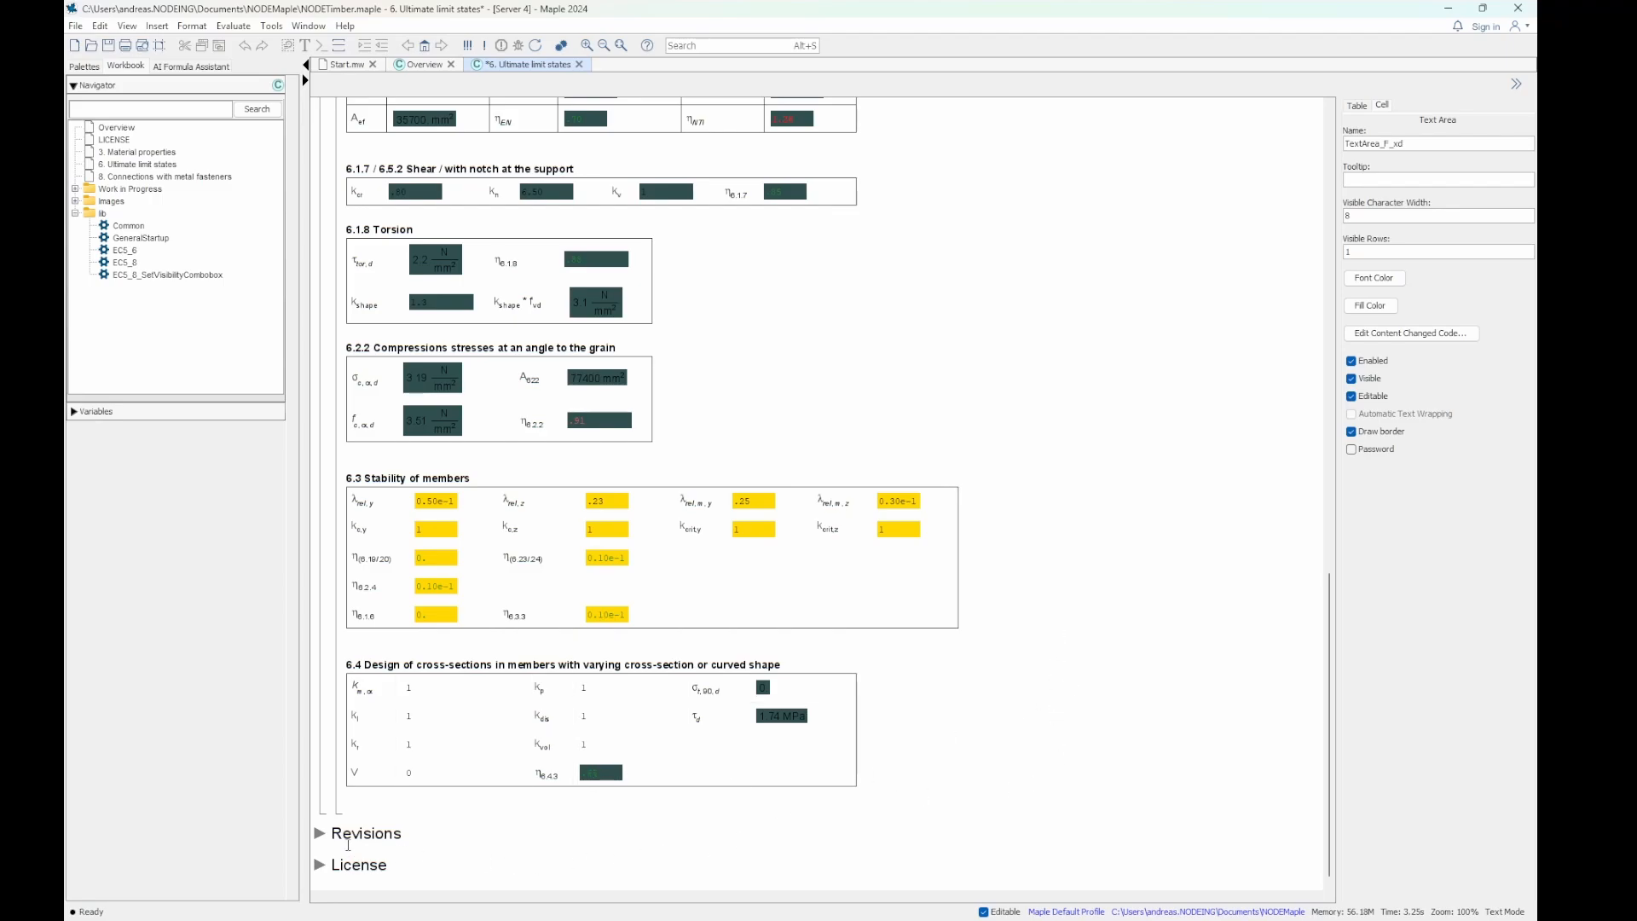
# - Change the design axial force F_d to 14.25 kN and check the updated utilization and result details
pyautogui.scroll(20, 1009, 713)
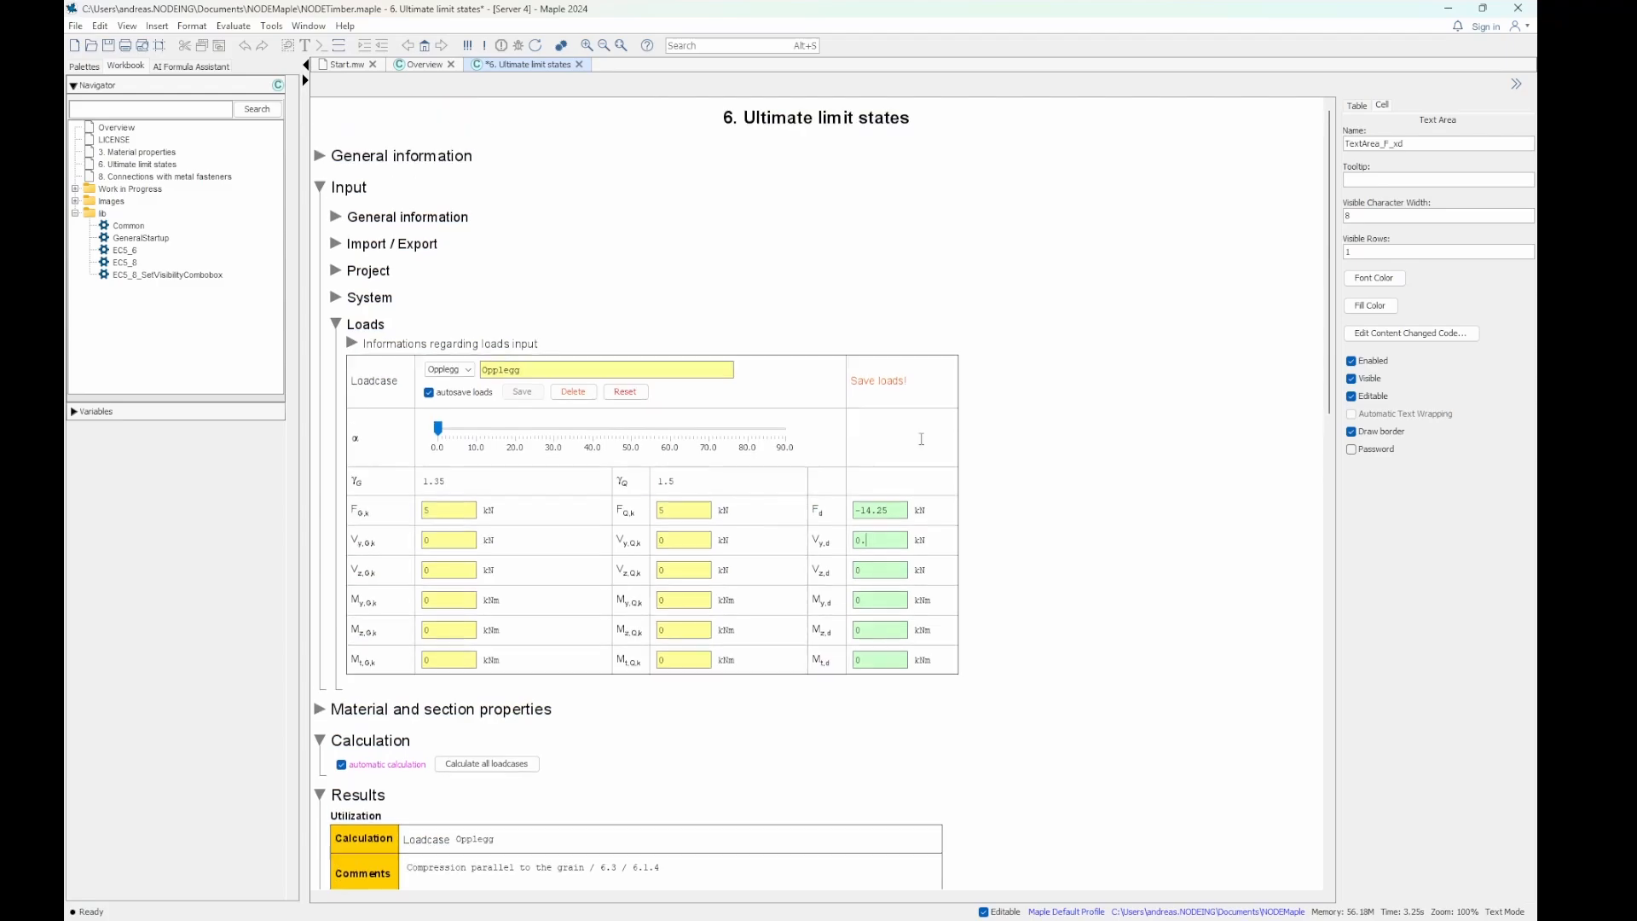
pyautogui.moveTo(861, 512); pyautogui.dragTo(837, 515)
pyautogui.press('Delete')
pyautogui.scroll(-3, 406, 695)
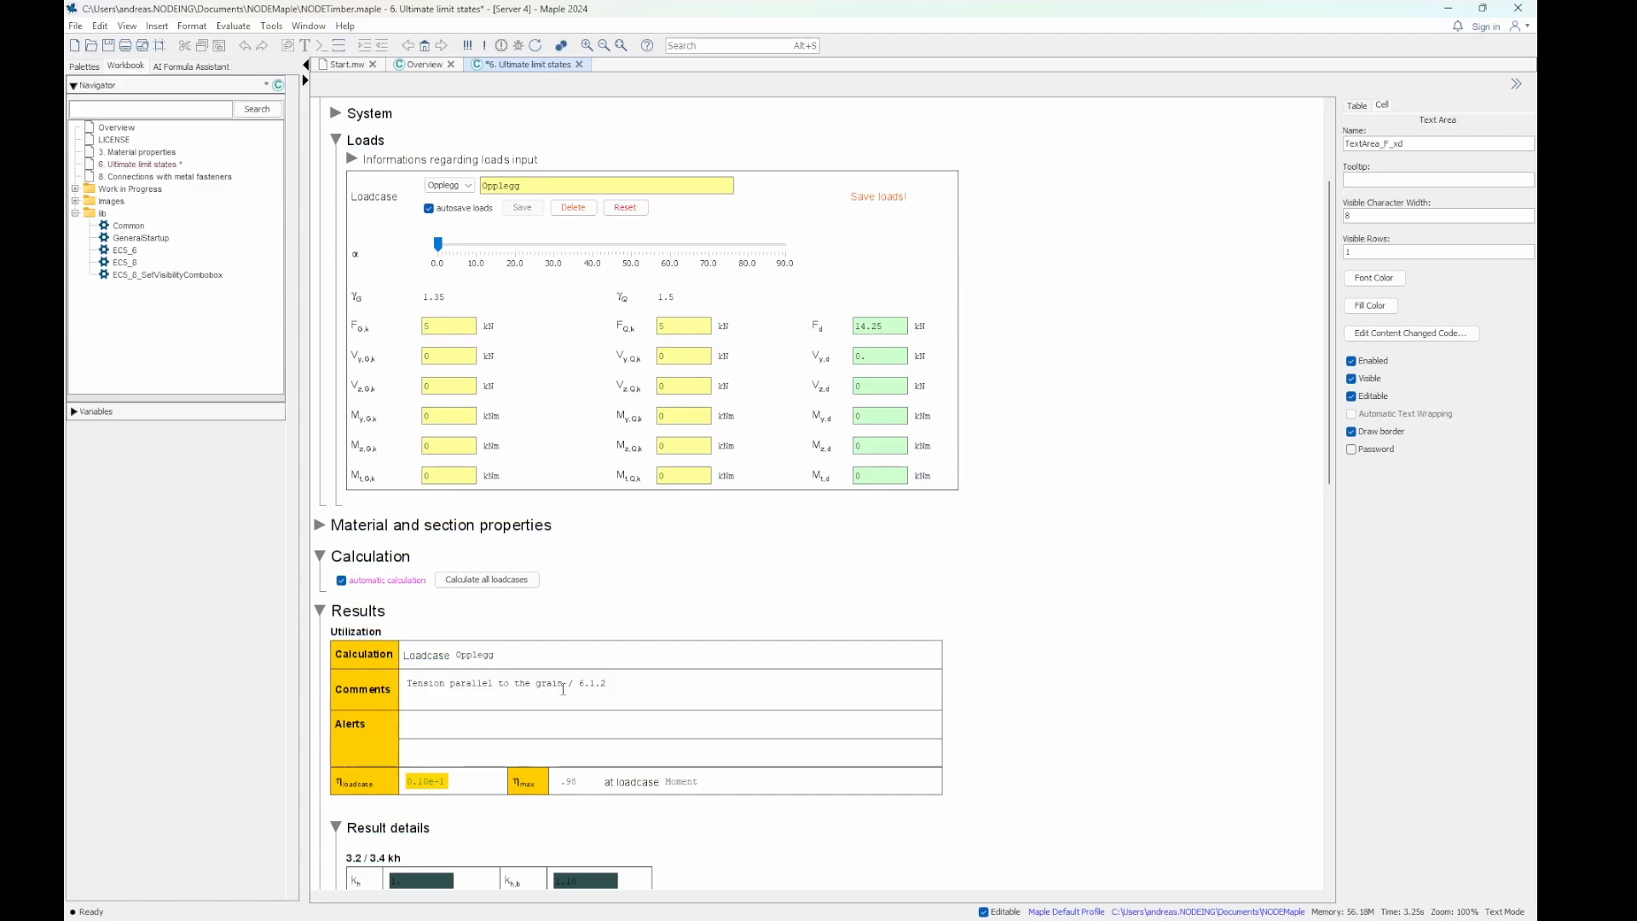
pyautogui.scroll(-9, 1079, 585)
pyautogui.scroll(-8, 1078, 585)
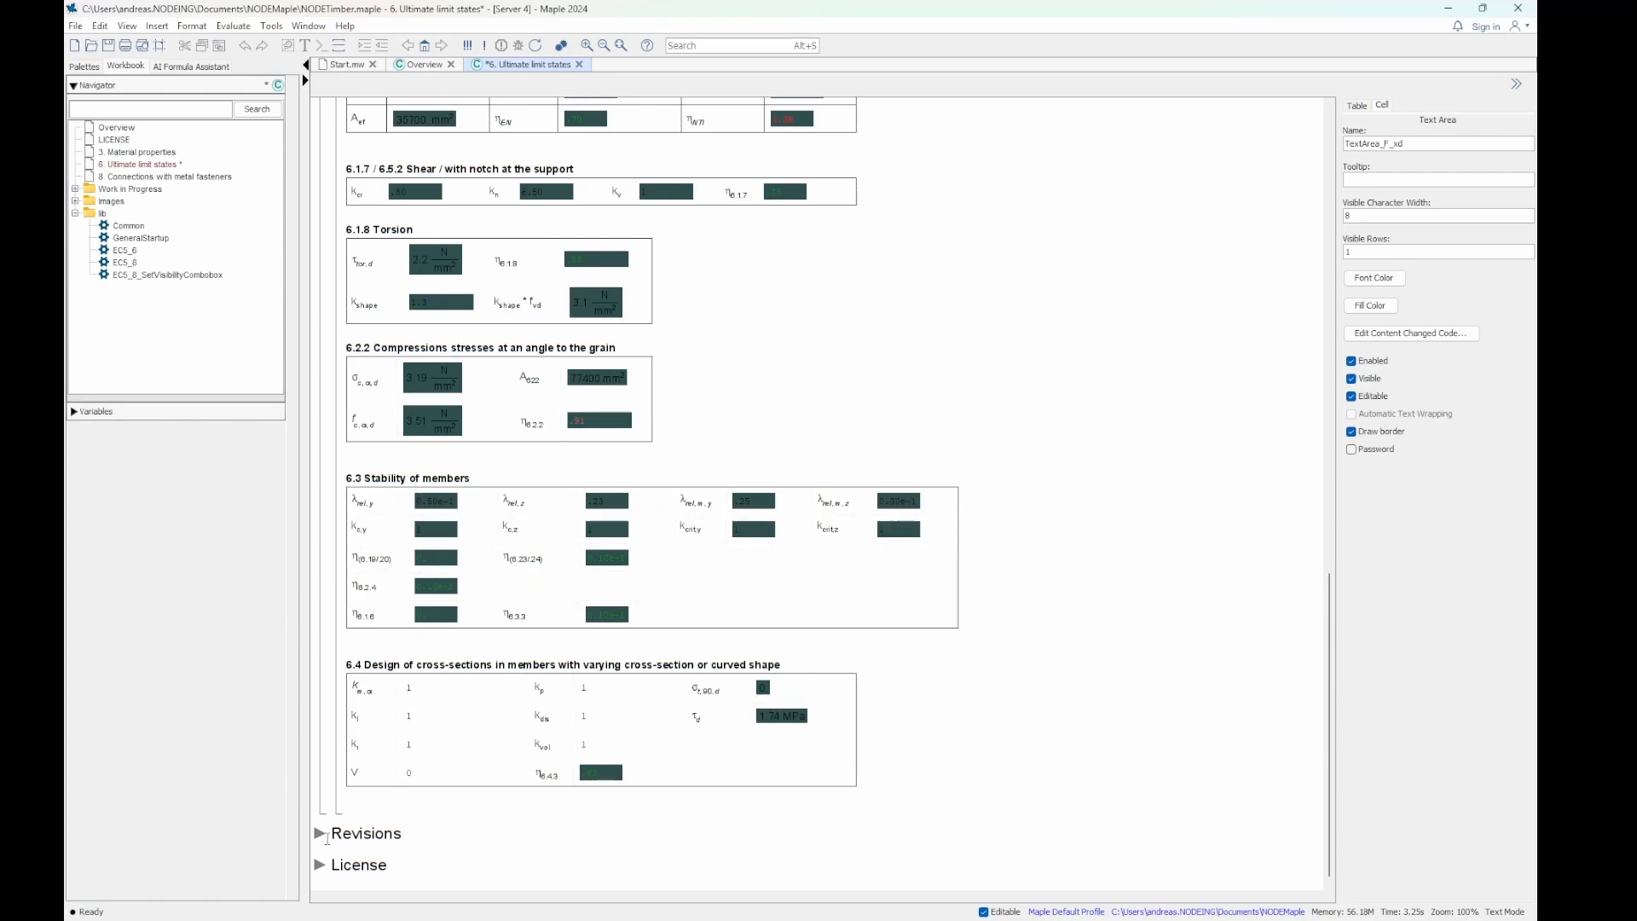
# - Expand the Revisions section, review the worksheet's revision history, and collapse it again
pyautogui.click(321, 834)
pyautogui.scroll(-5, 598, 677)
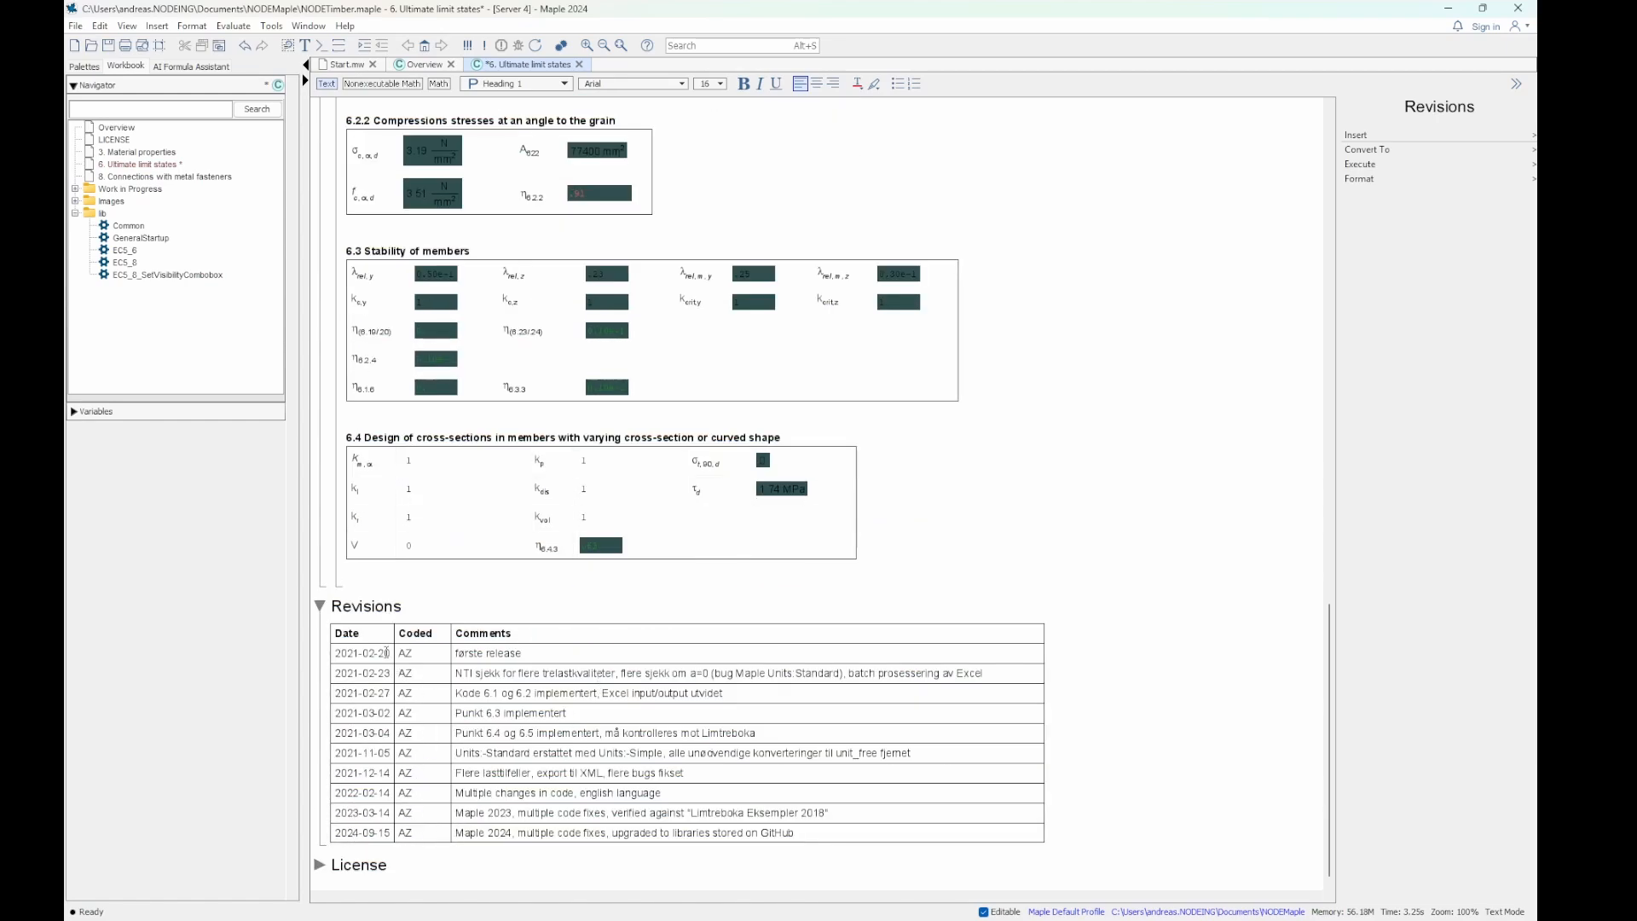
pyautogui.click(325, 609)
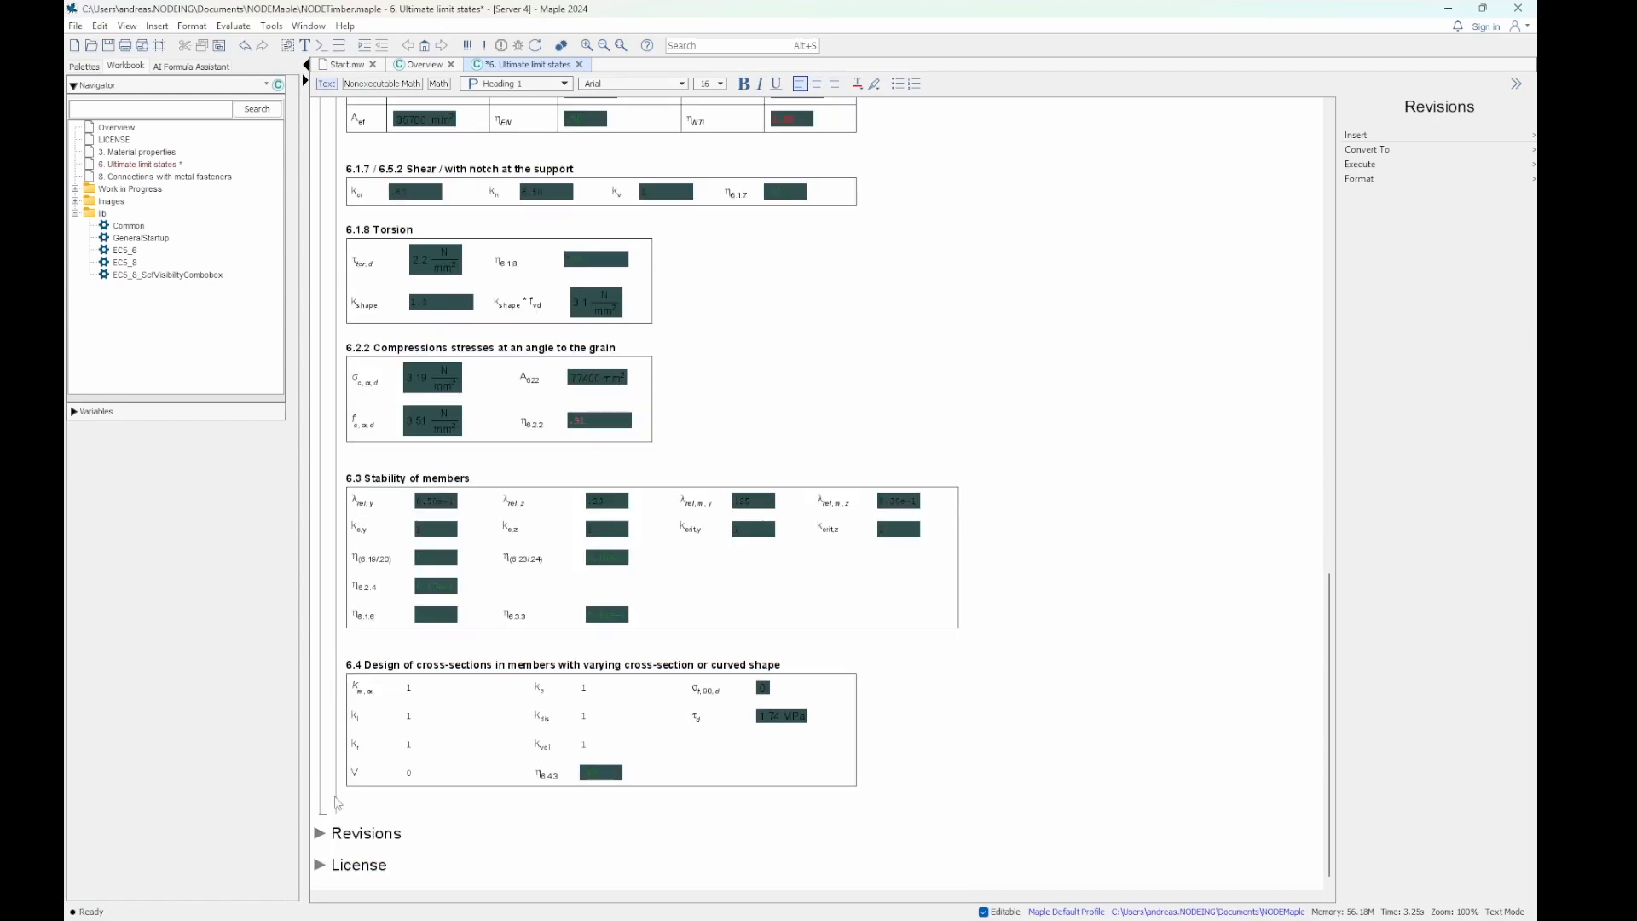
# - Expand the License section and read its terms, highlighting the license version reference and the GNU licenses web address
pyautogui.click(319, 865)
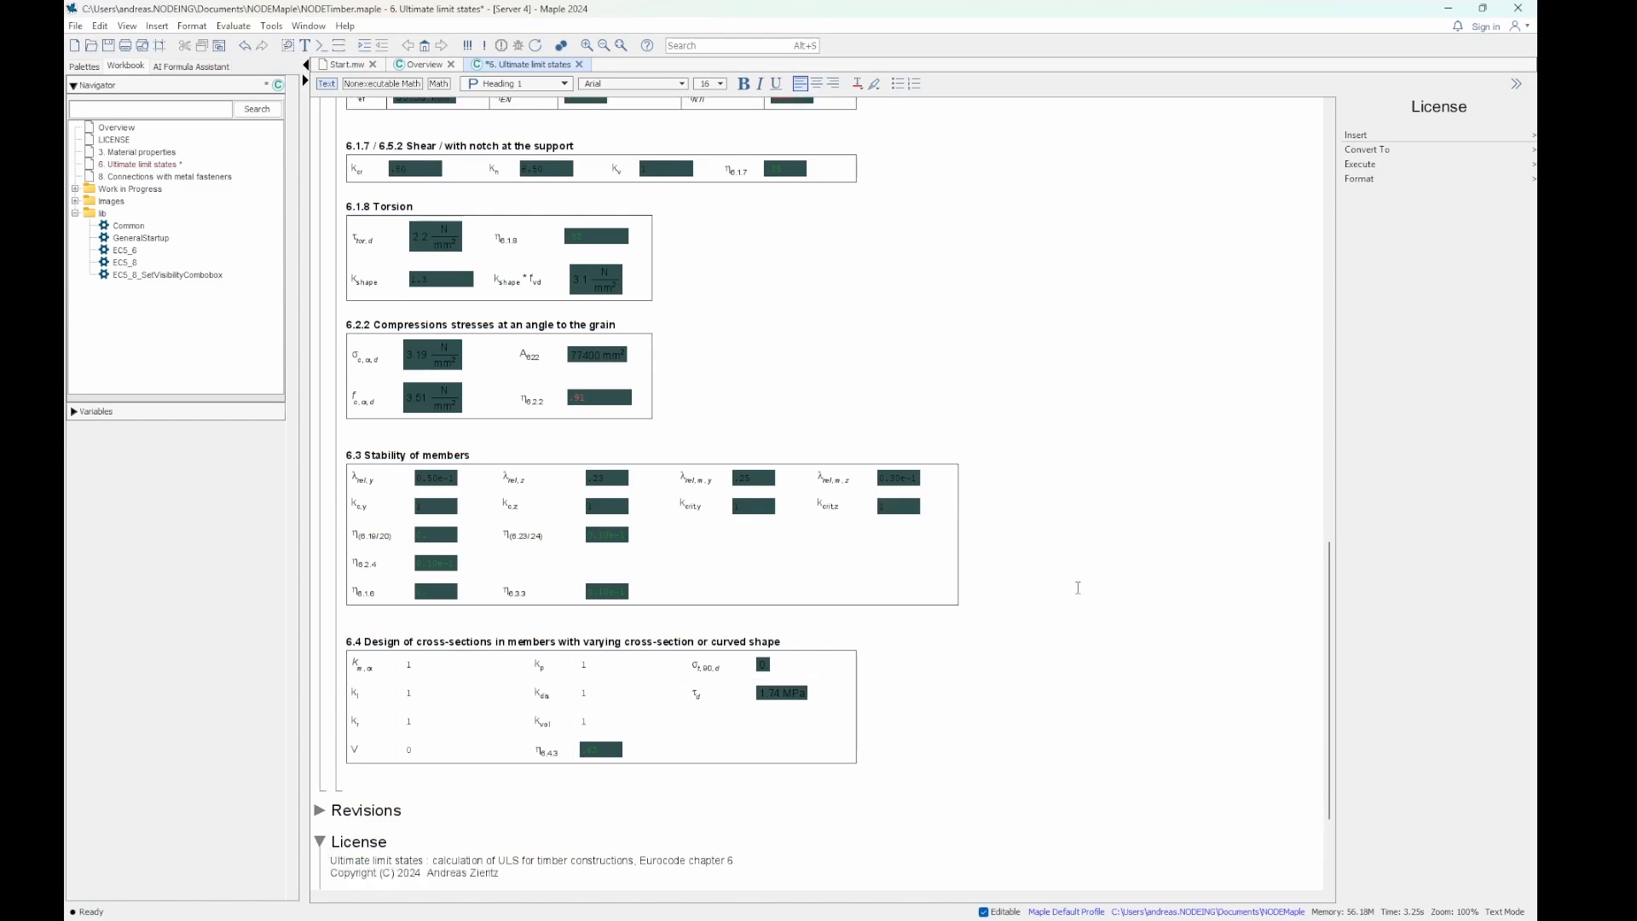
pyautogui.scroll(-4, 1078, 587)
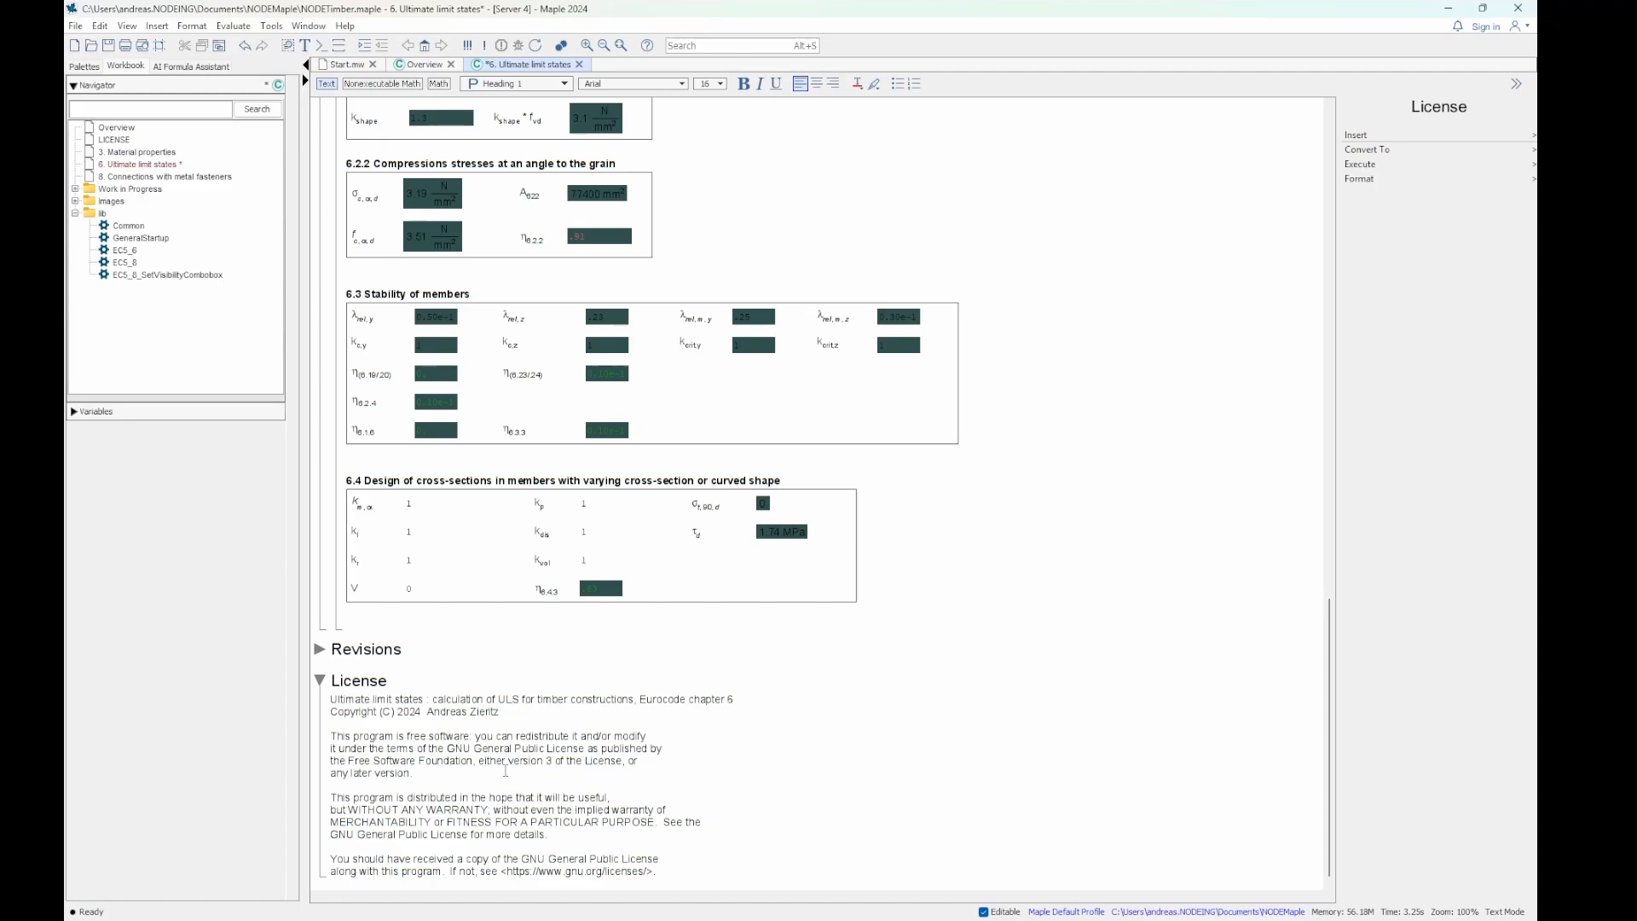
pyautogui.moveTo(486, 760); pyautogui.dragTo(621, 761)
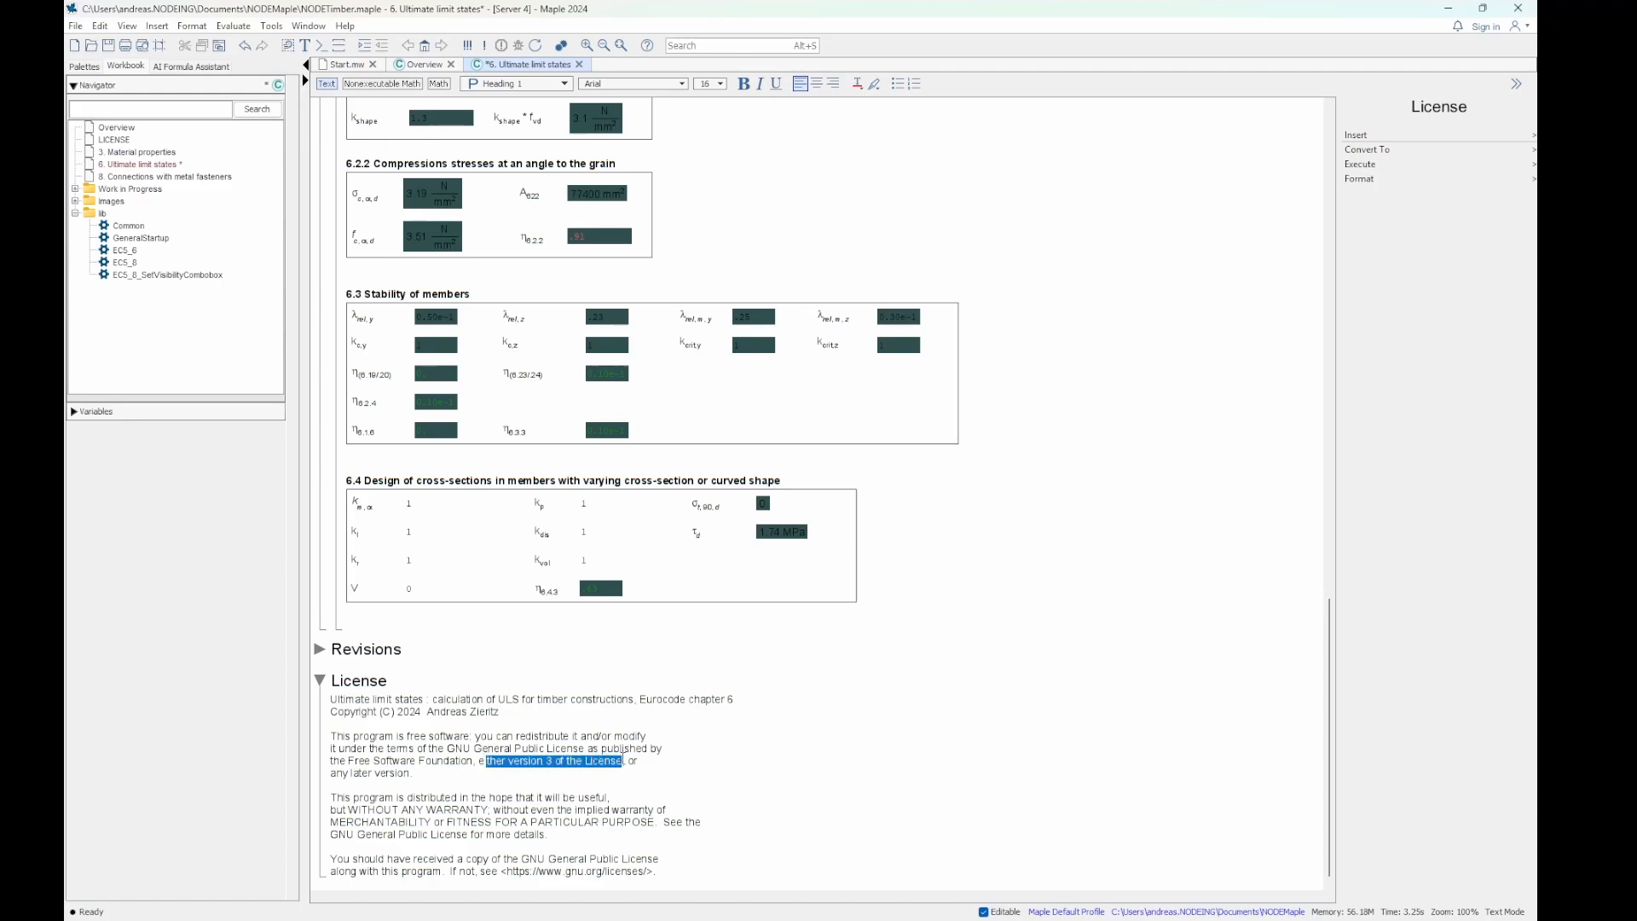
pyautogui.click(861, 806)
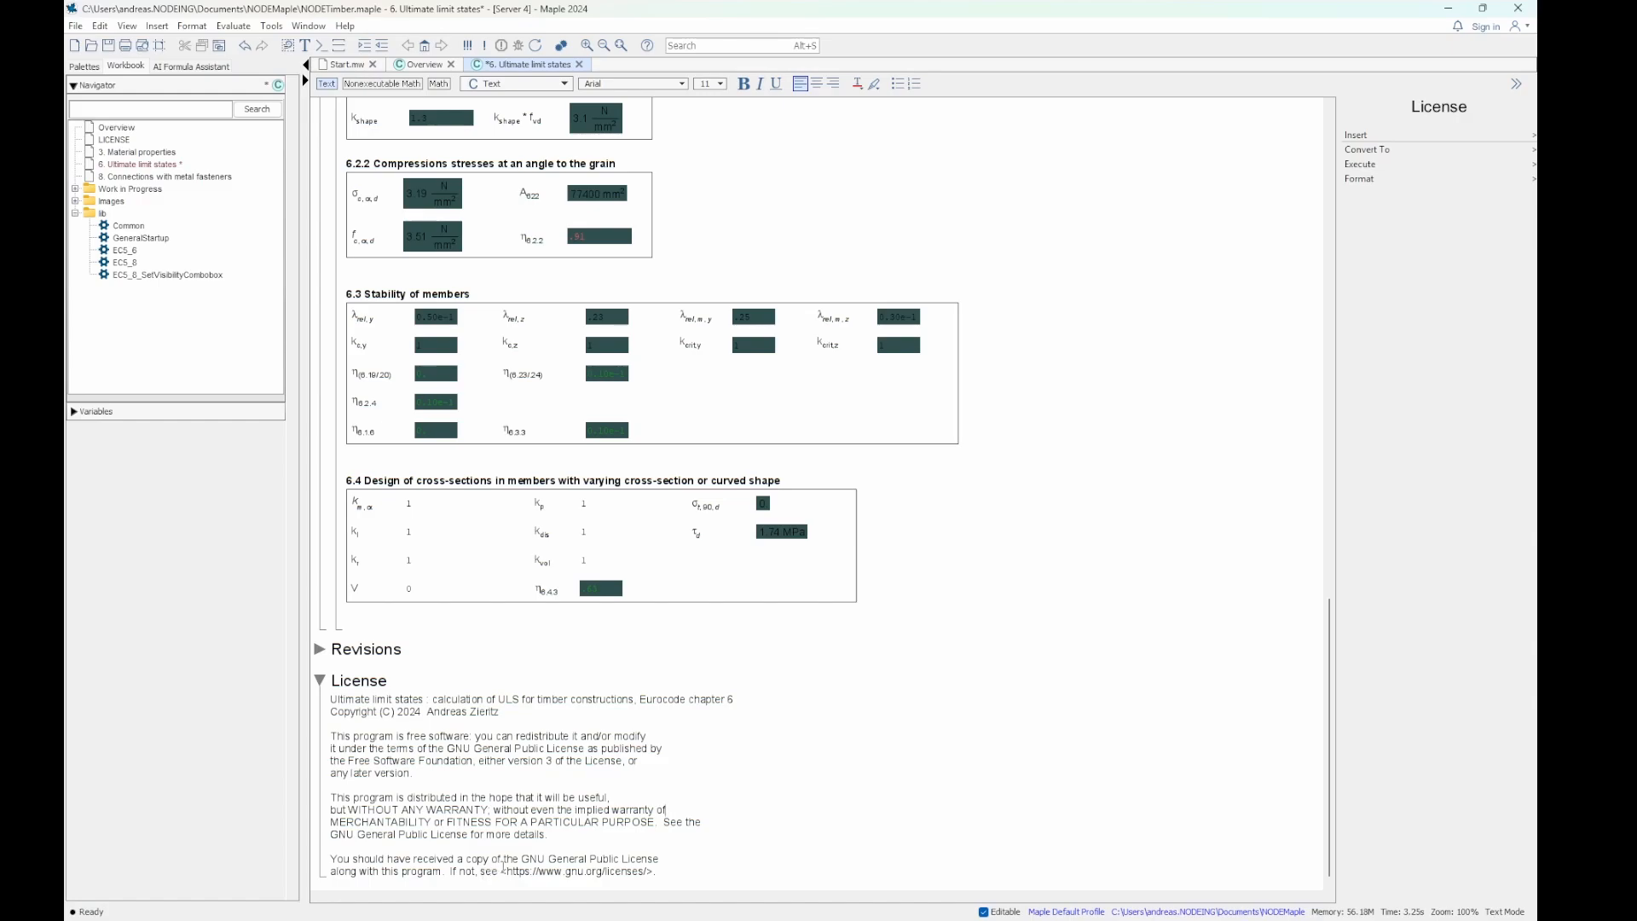
pyautogui.moveTo(505, 873); pyautogui.dragTo(650, 871)
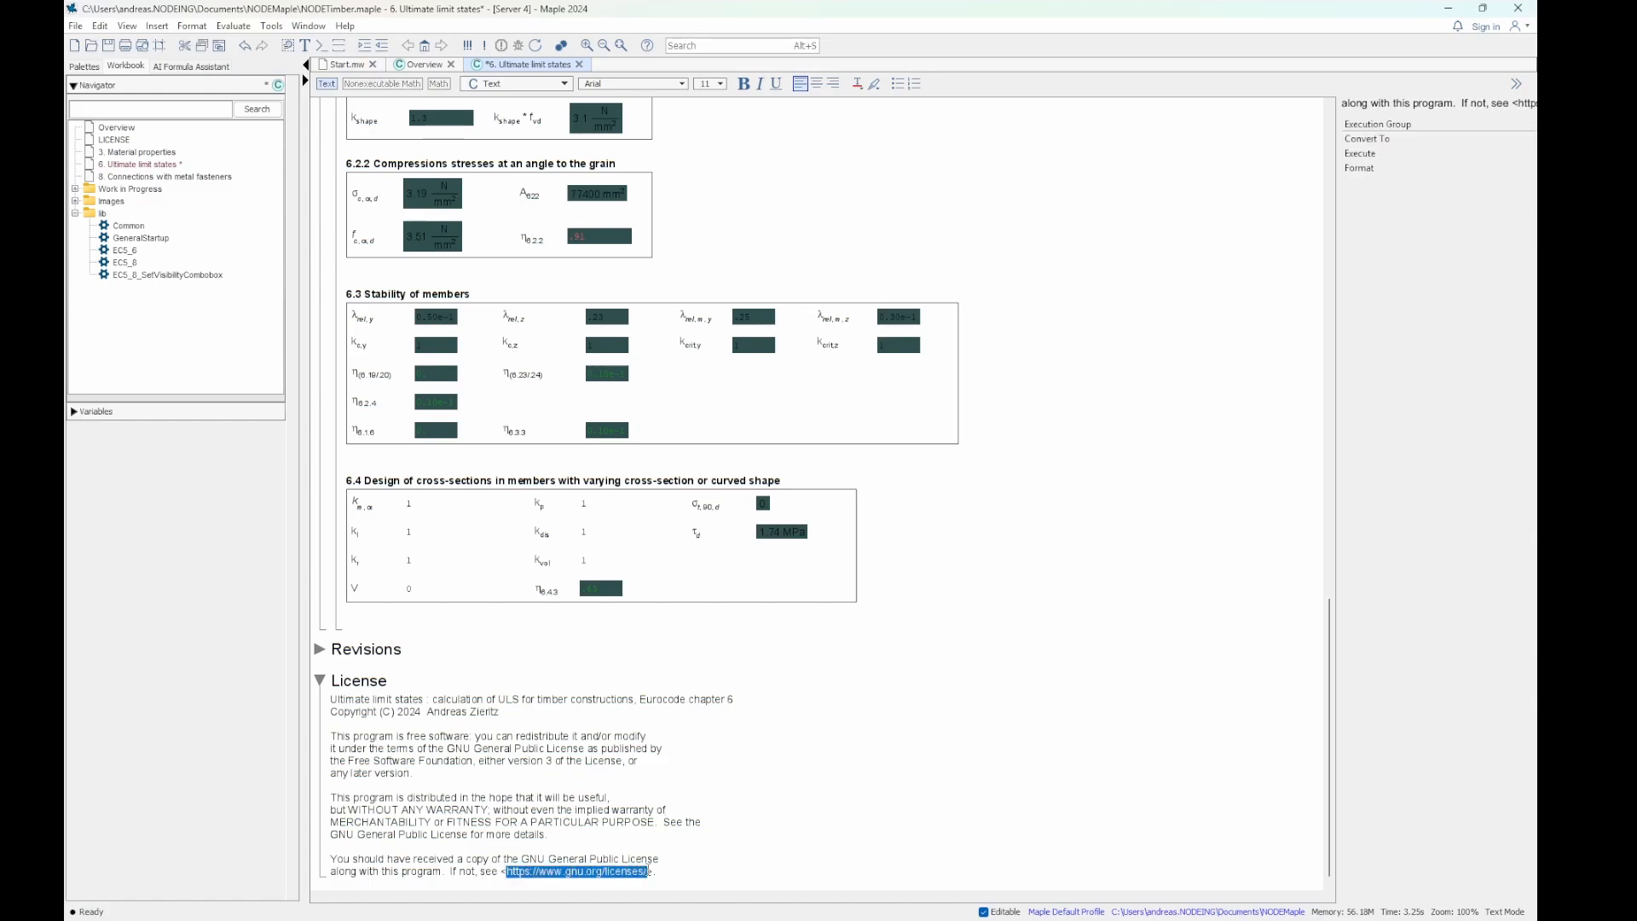
pyautogui.click(815, 796)
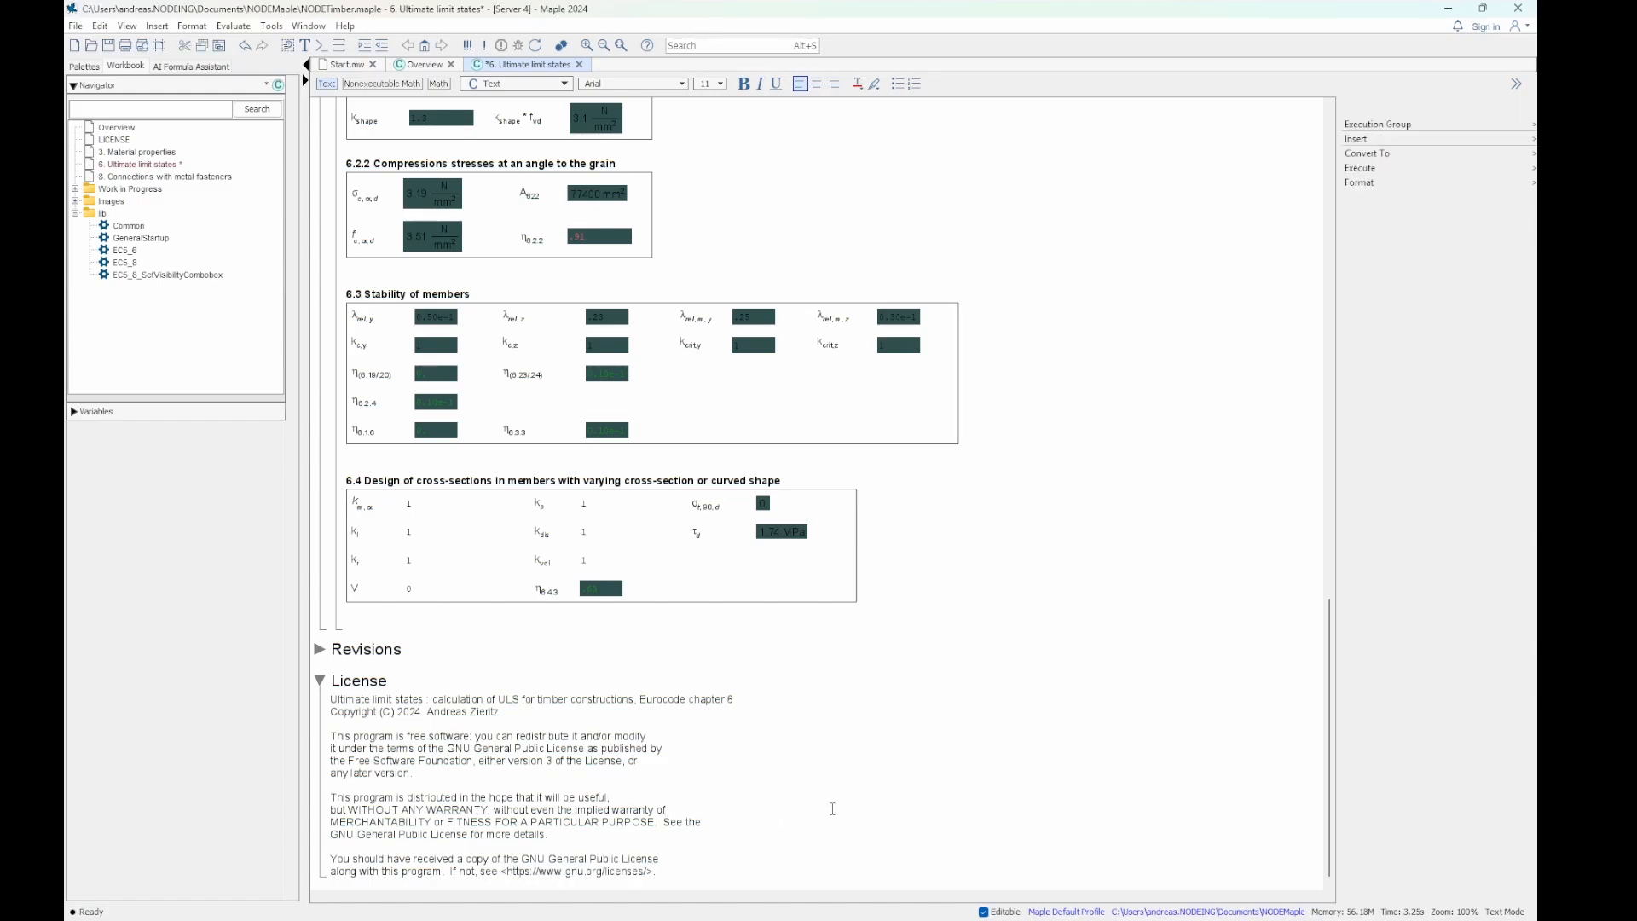